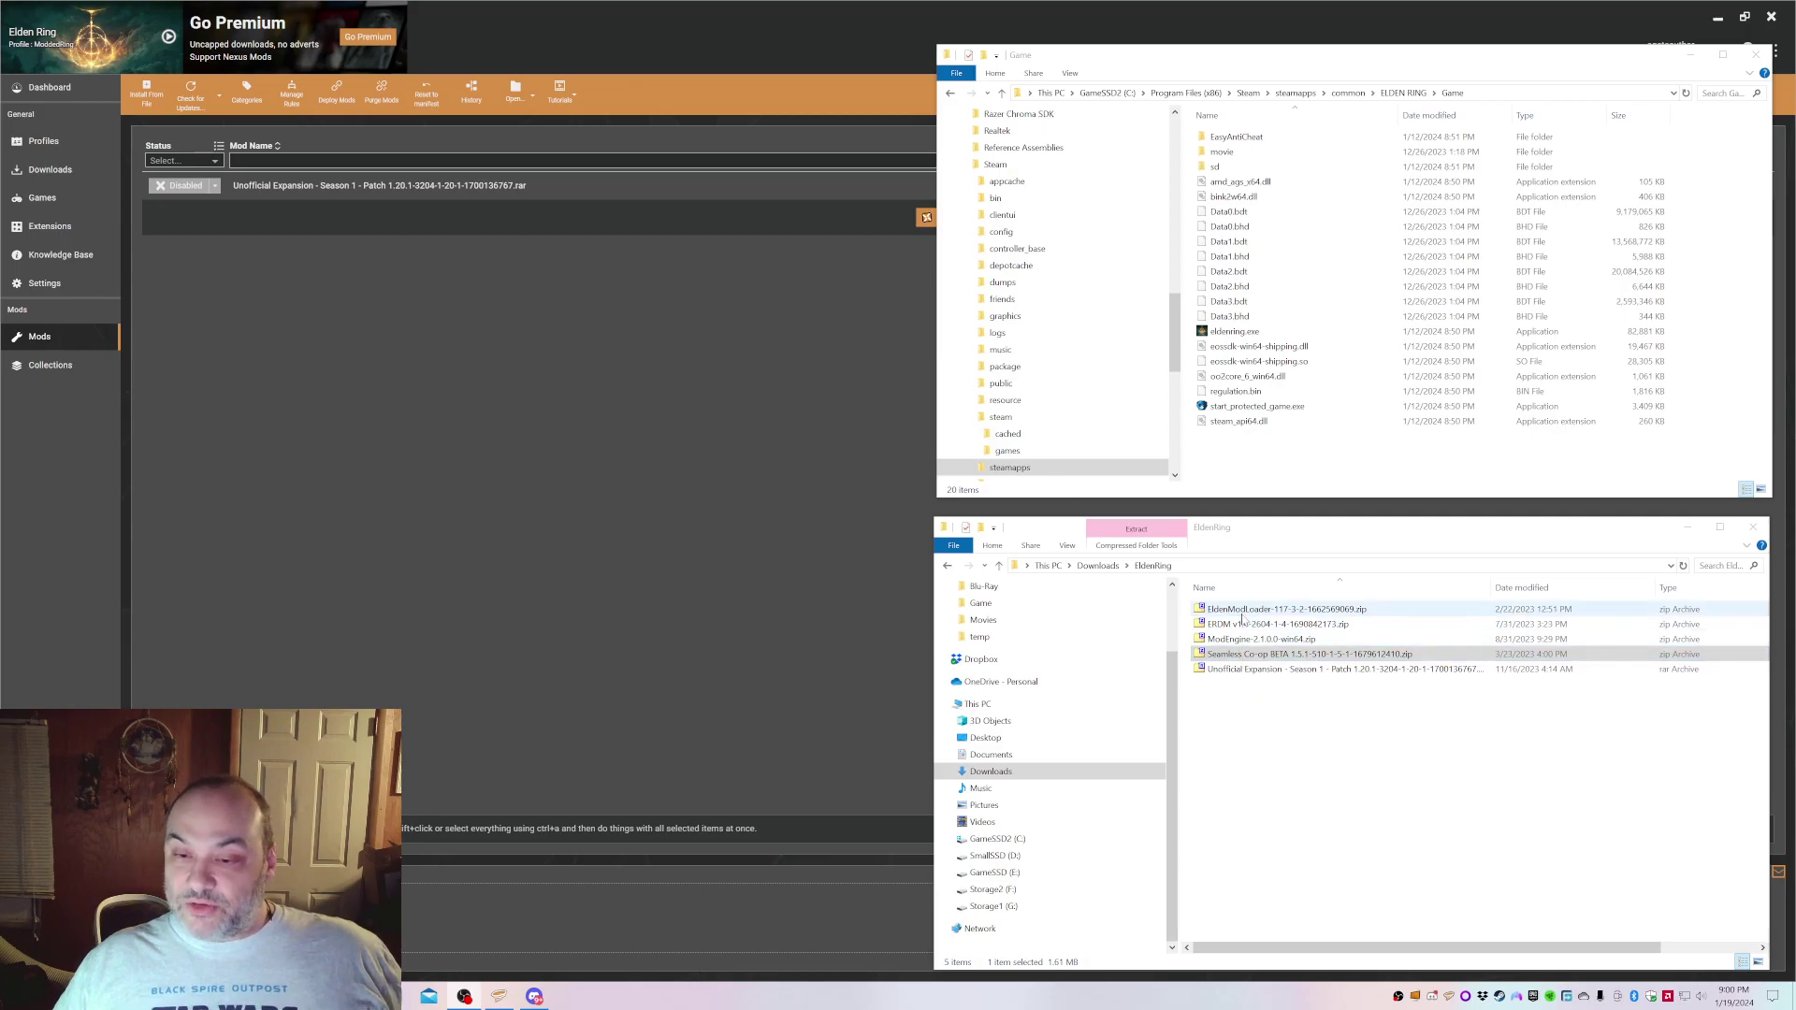
Add the Seamless Co-op BETA 1.5.1 zip to Vortex and bring back the game folder window
{"action": "left_click_drag", "start_coordinate": [1232, 657], "coordinate": [511, 924]}
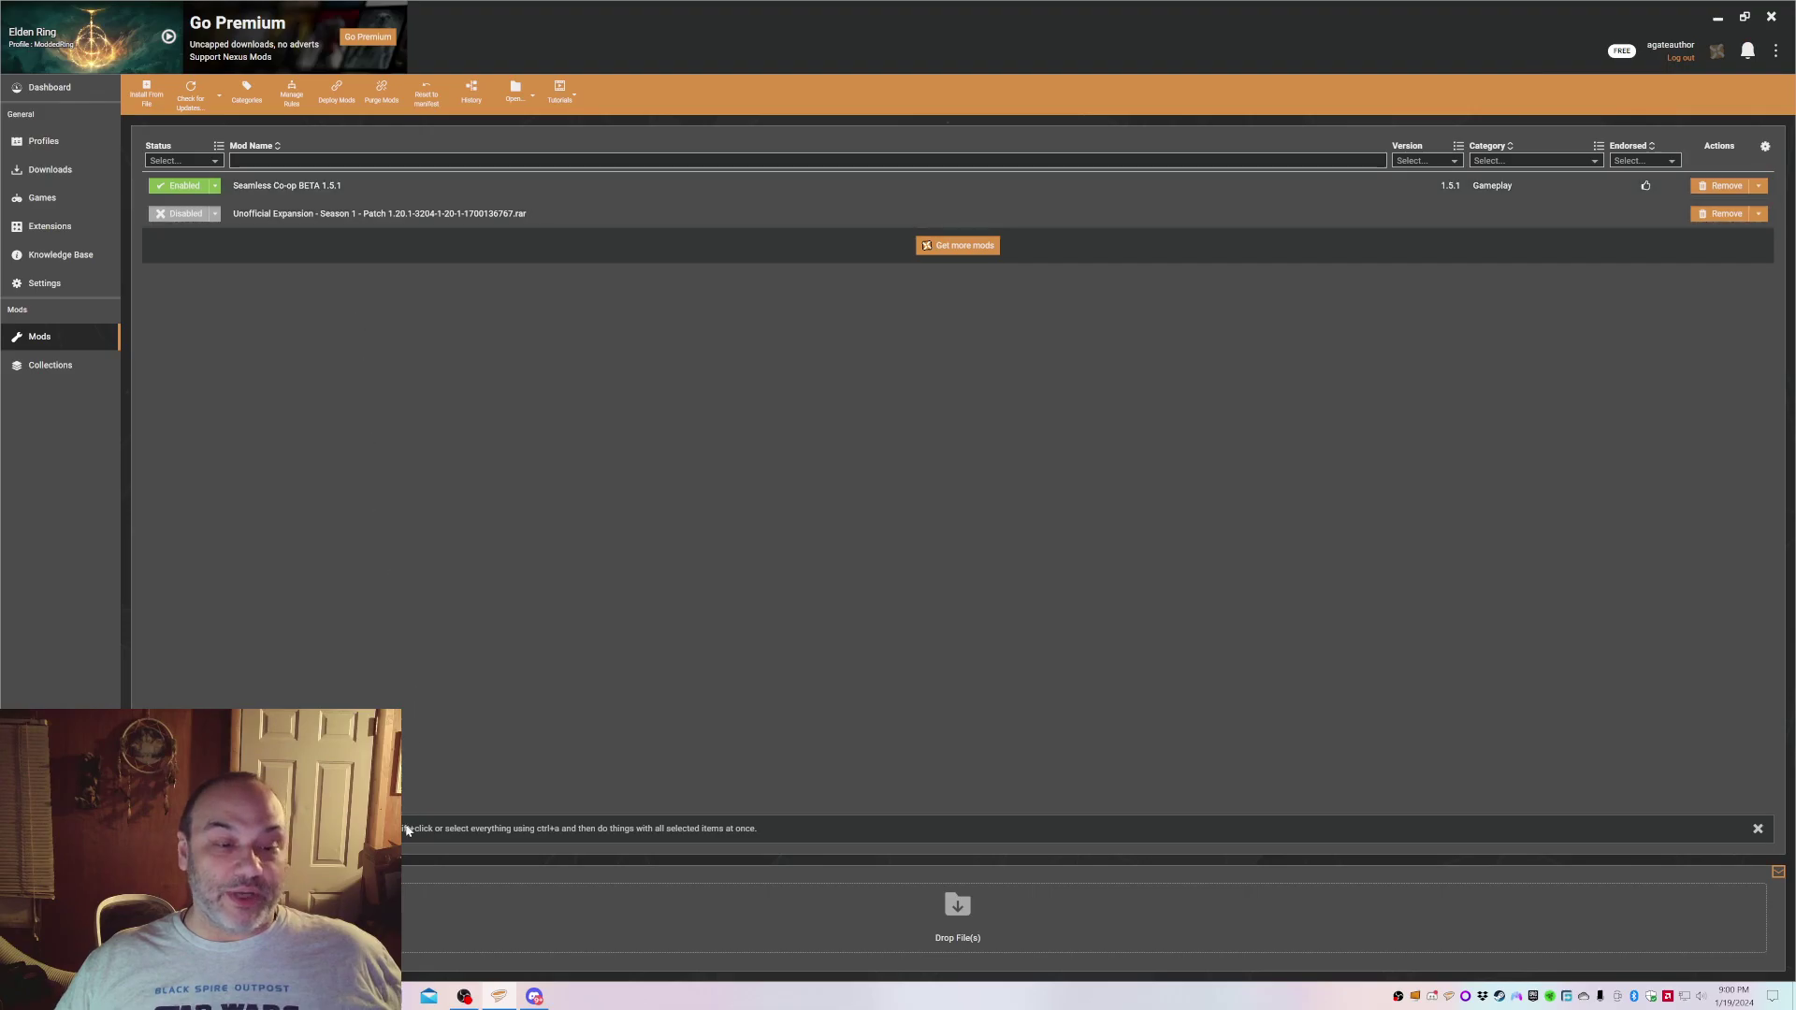
{"action": "mouse_move", "coordinate": [498, 996]}
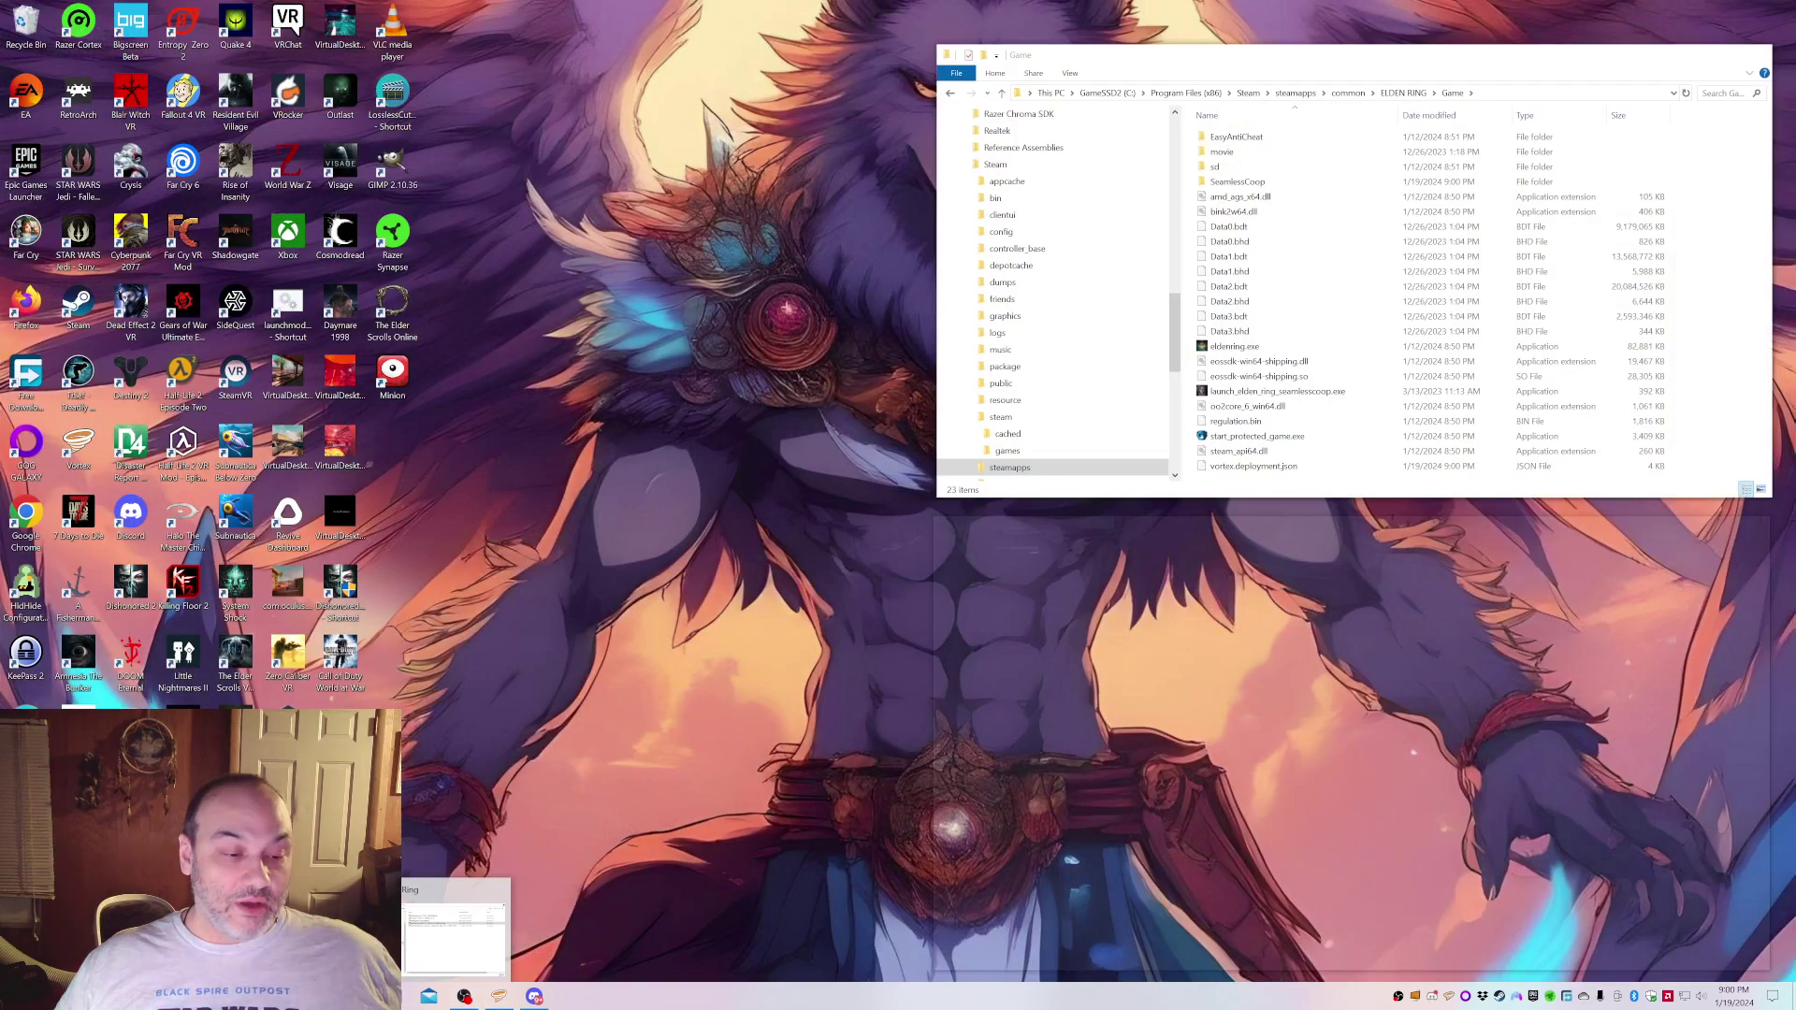
{"action": "left_click", "coordinate": [455, 933]}
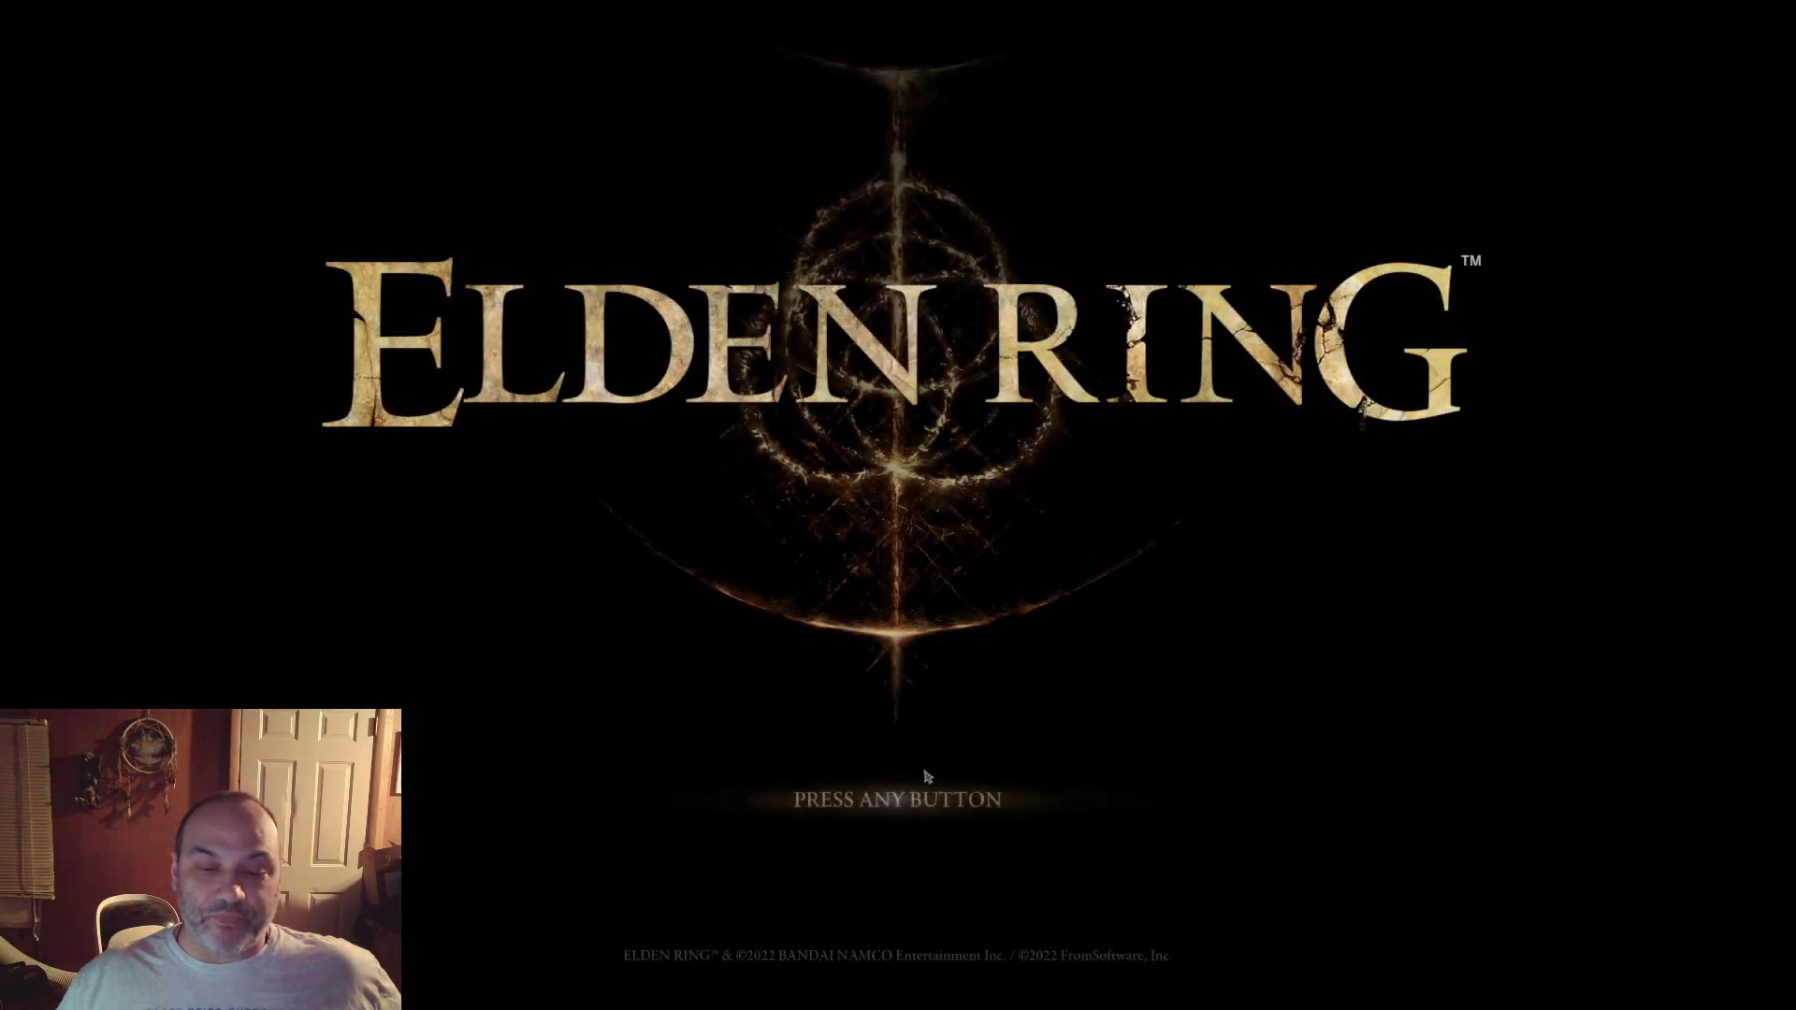
Get past the title screen and accept the Privacy Policy and Data Analysis Policy
{"action": "left_click", "coordinate": [923, 806]}
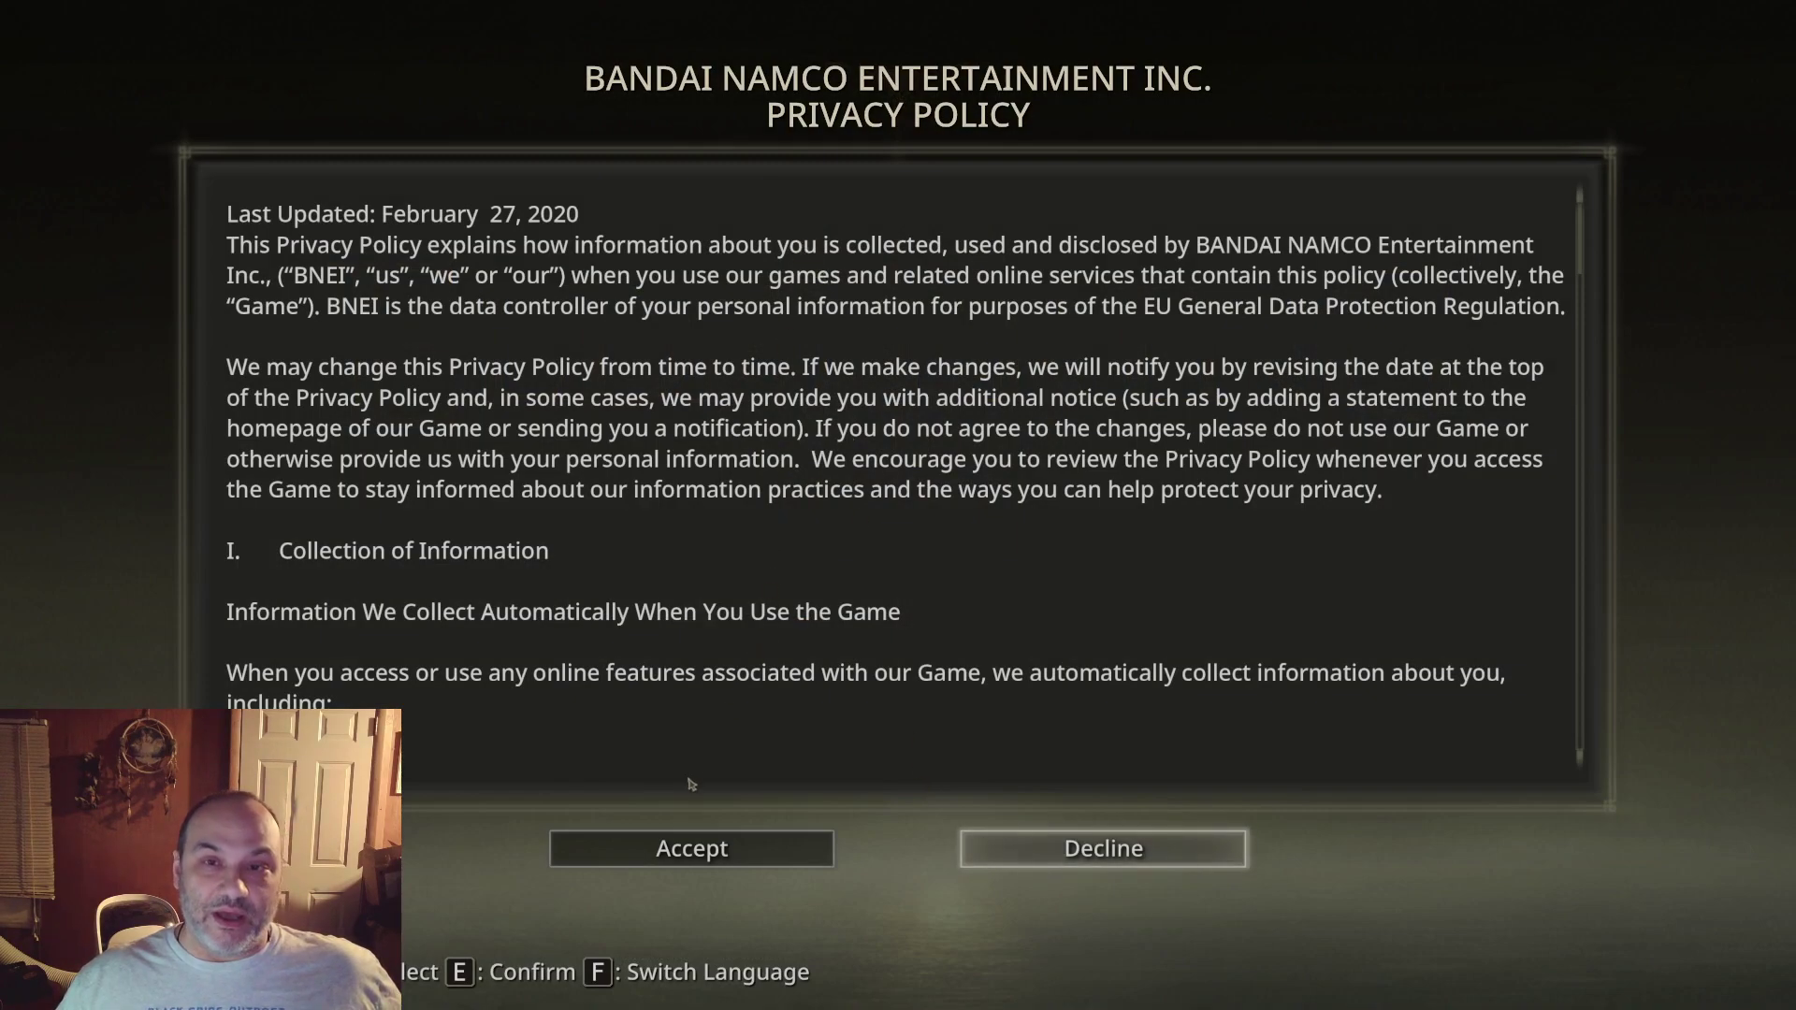
{"action": "left_click", "coordinate": [704, 859]}
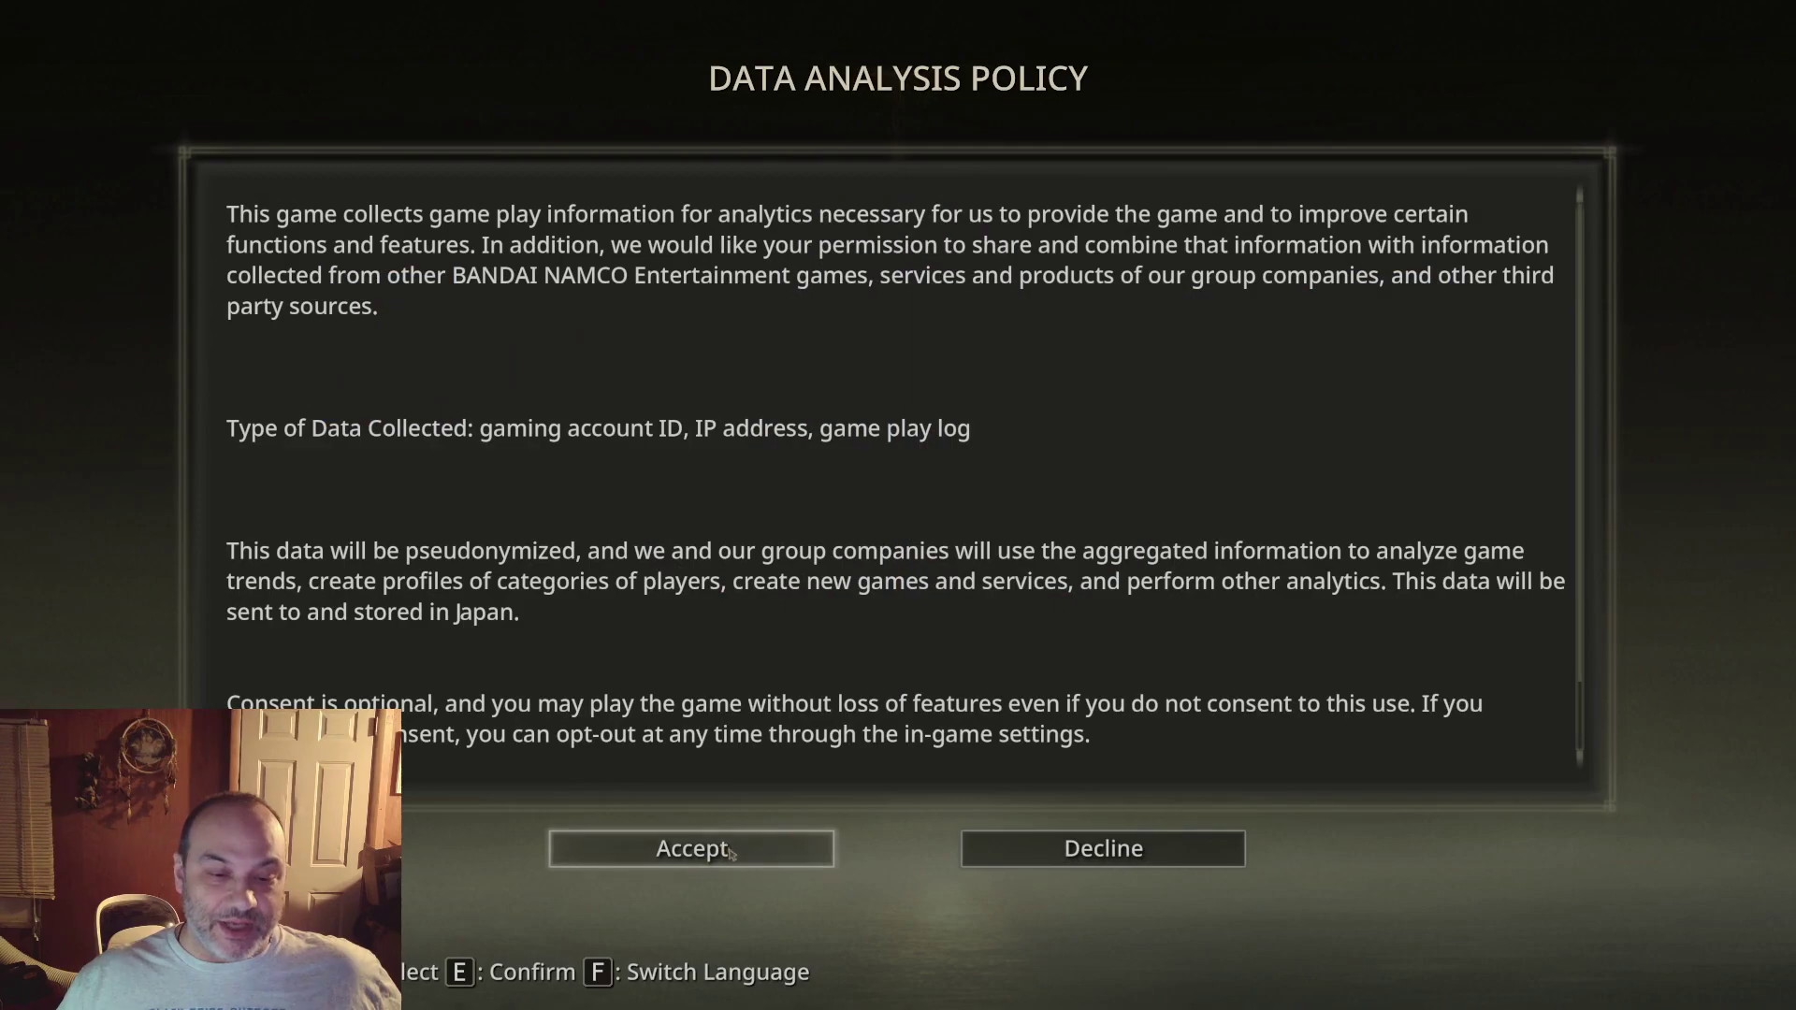
{"action": "left_click", "coordinate": [617, 853]}
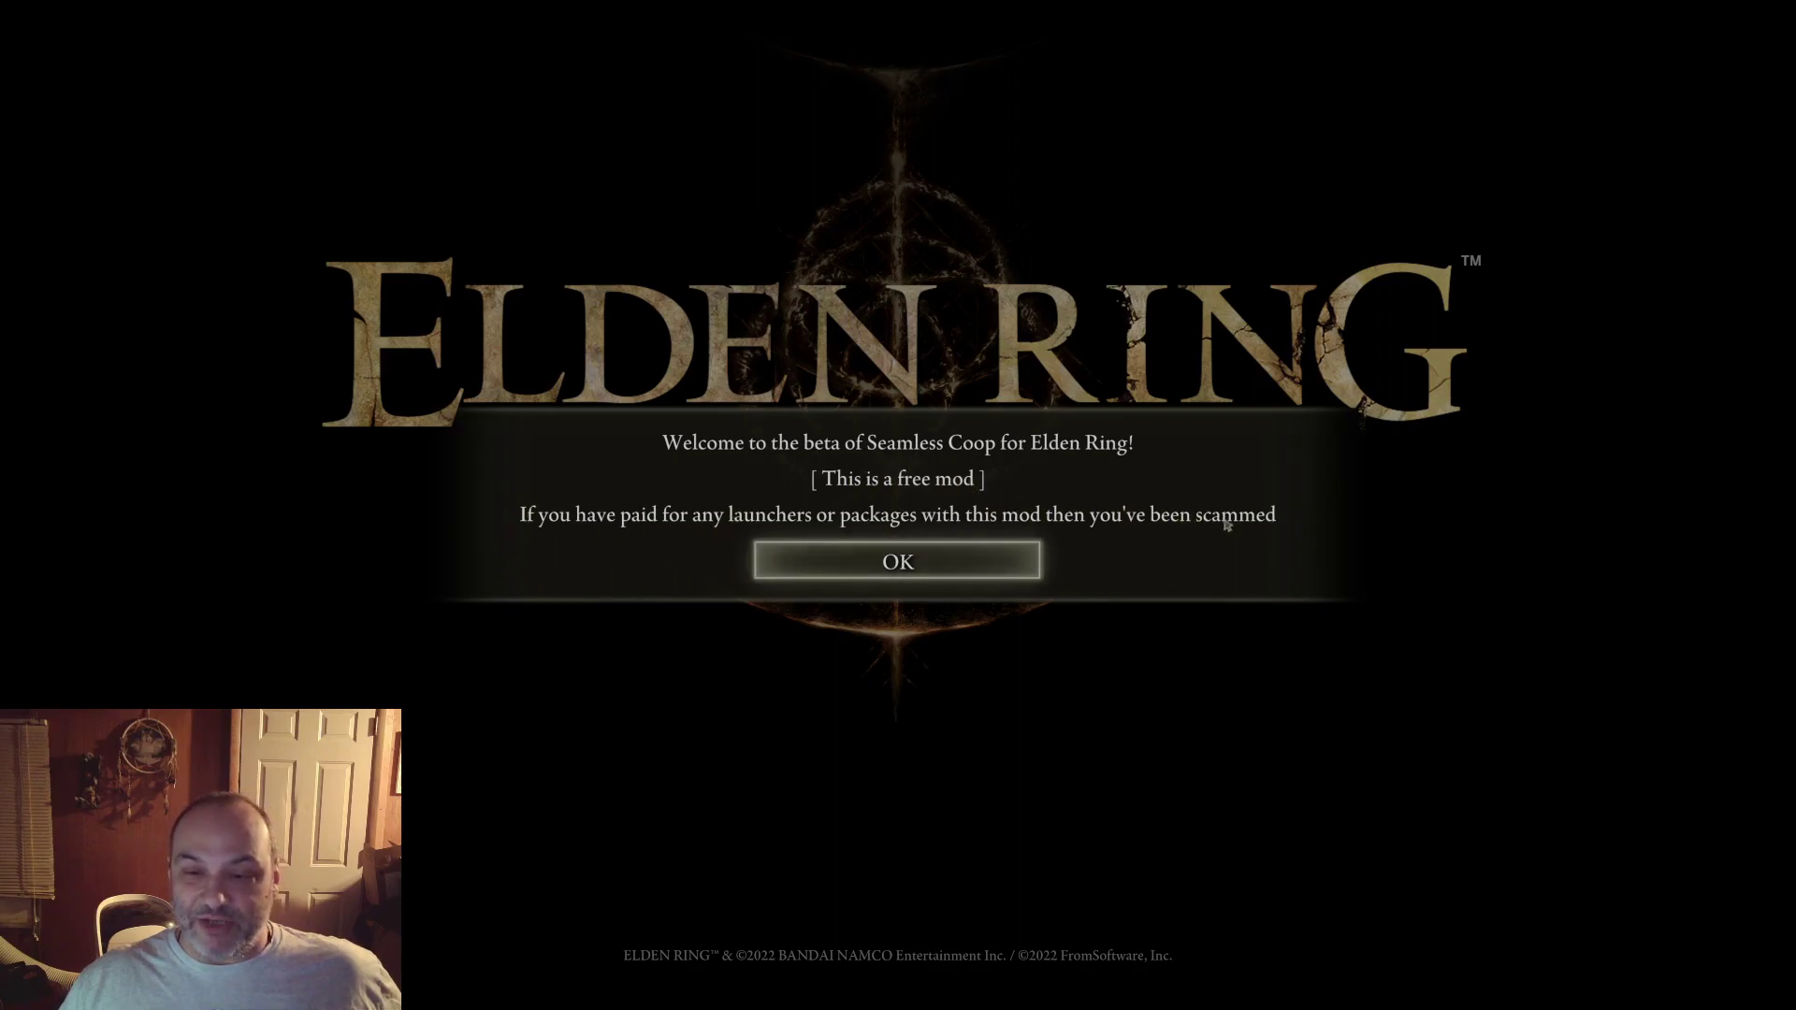
Dismiss the Seamless Co-op welcome and separate-save notices, then browse the main menu
{"action": "left_click", "coordinate": [907, 560]}
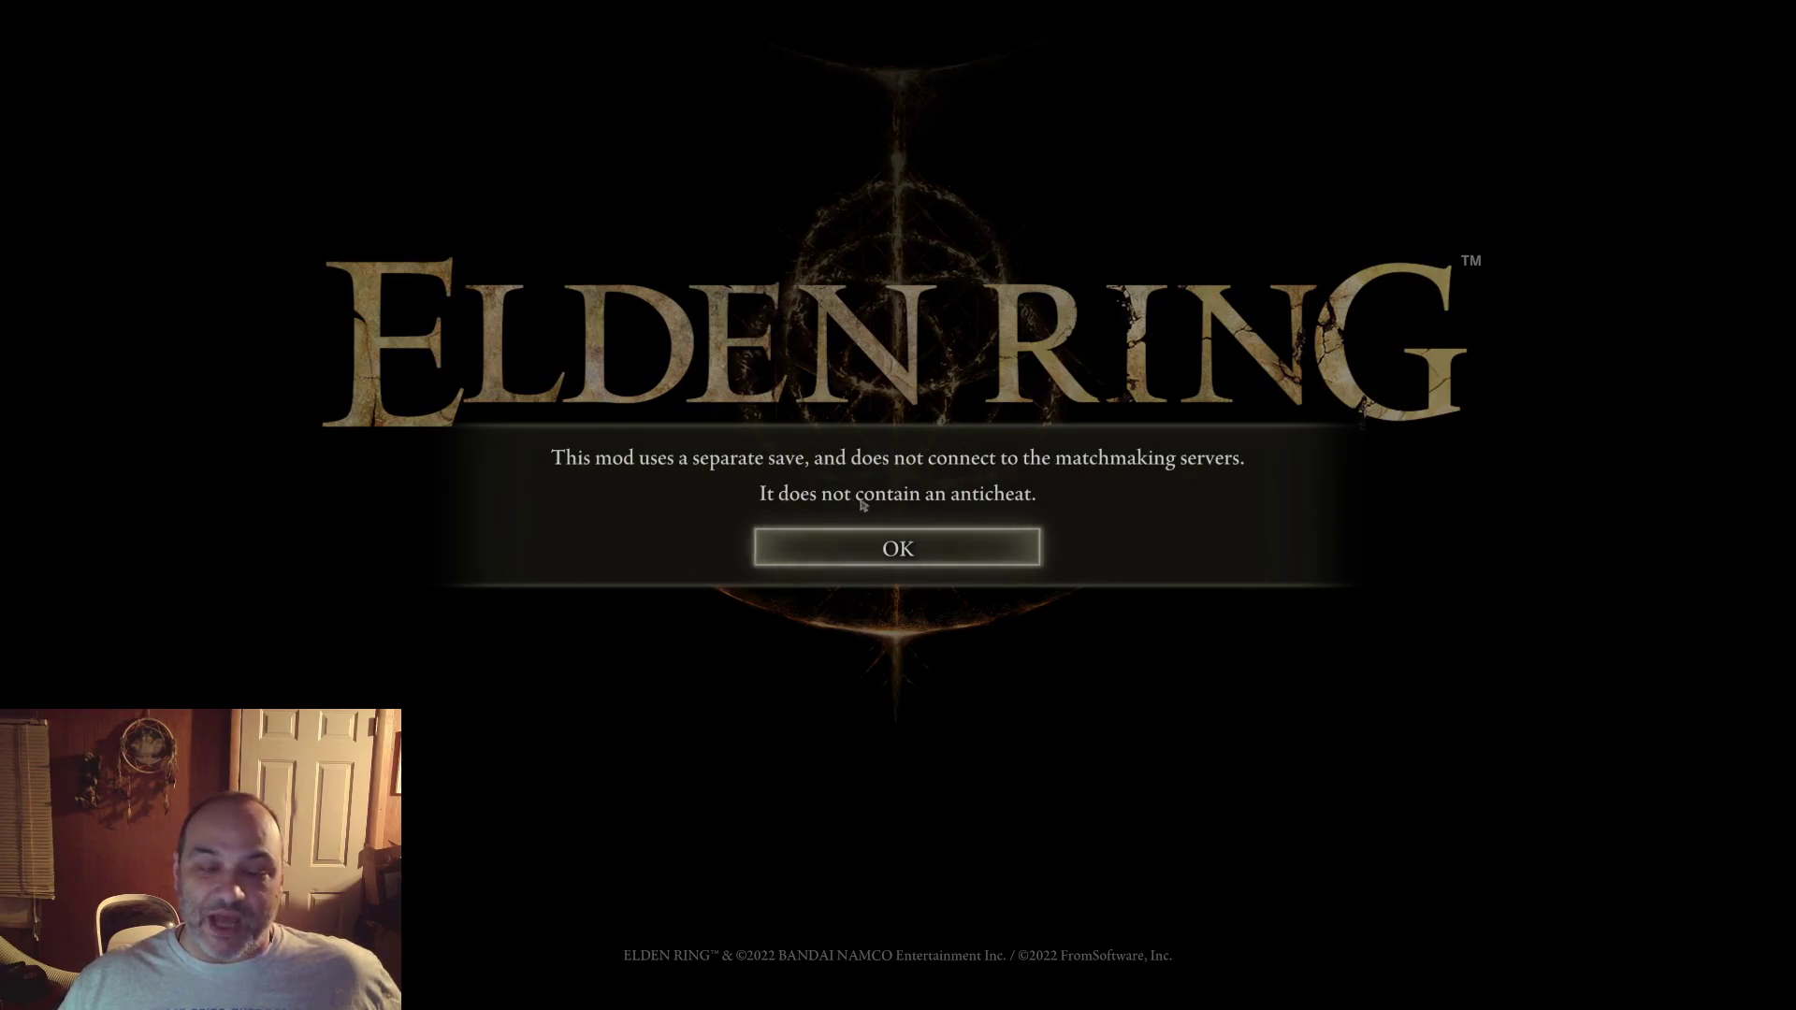
{"action": "left_click", "coordinate": [902, 554]}
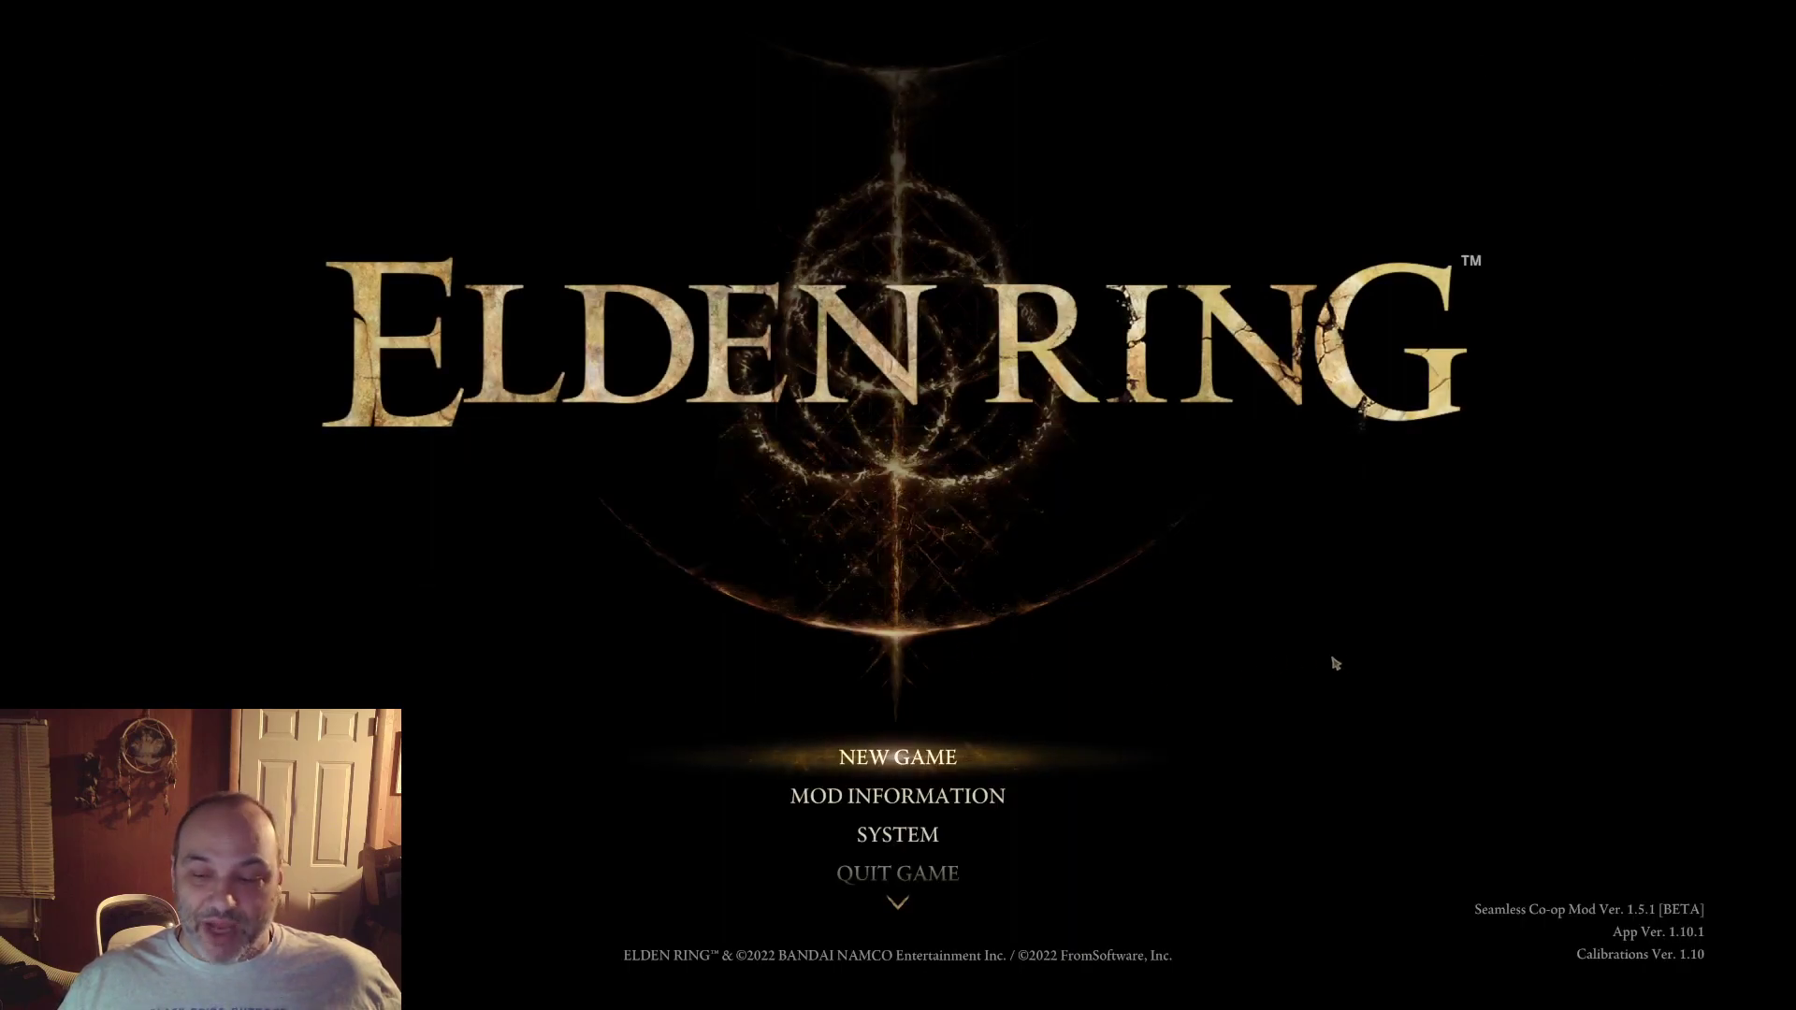
{"action": "key", "text": "Down"}
{"action": "key", "text": "Down"}
{"action": "key", "text": "Down"}
{"action": "key", "text": "Up"}
{"action": "key", "text": "Up"}
{"action": "key", "text": "Up"}
{"action": "key", "text": "Down"}
{"action": "key", "text": "Down"}
{"action": "key", "text": "Down"}
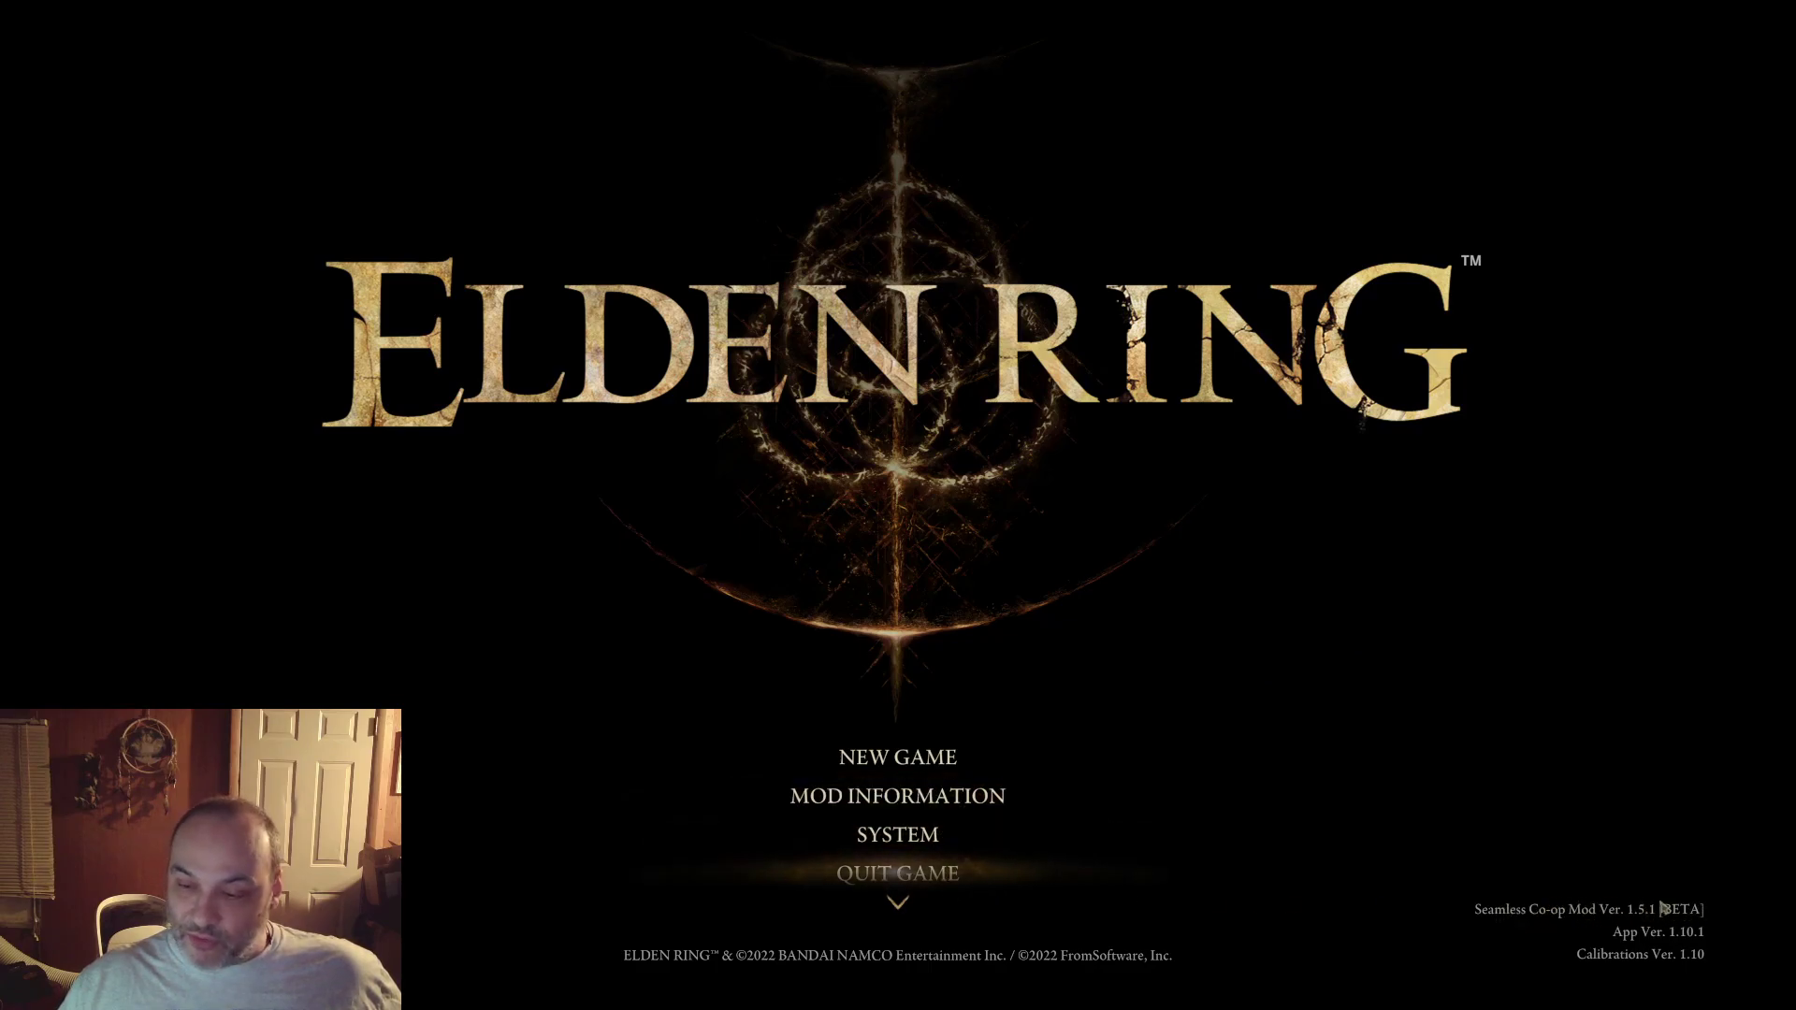
Start a New Game, keeping default brightness and camera options
{"action": "left_click", "coordinate": [914, 758]}
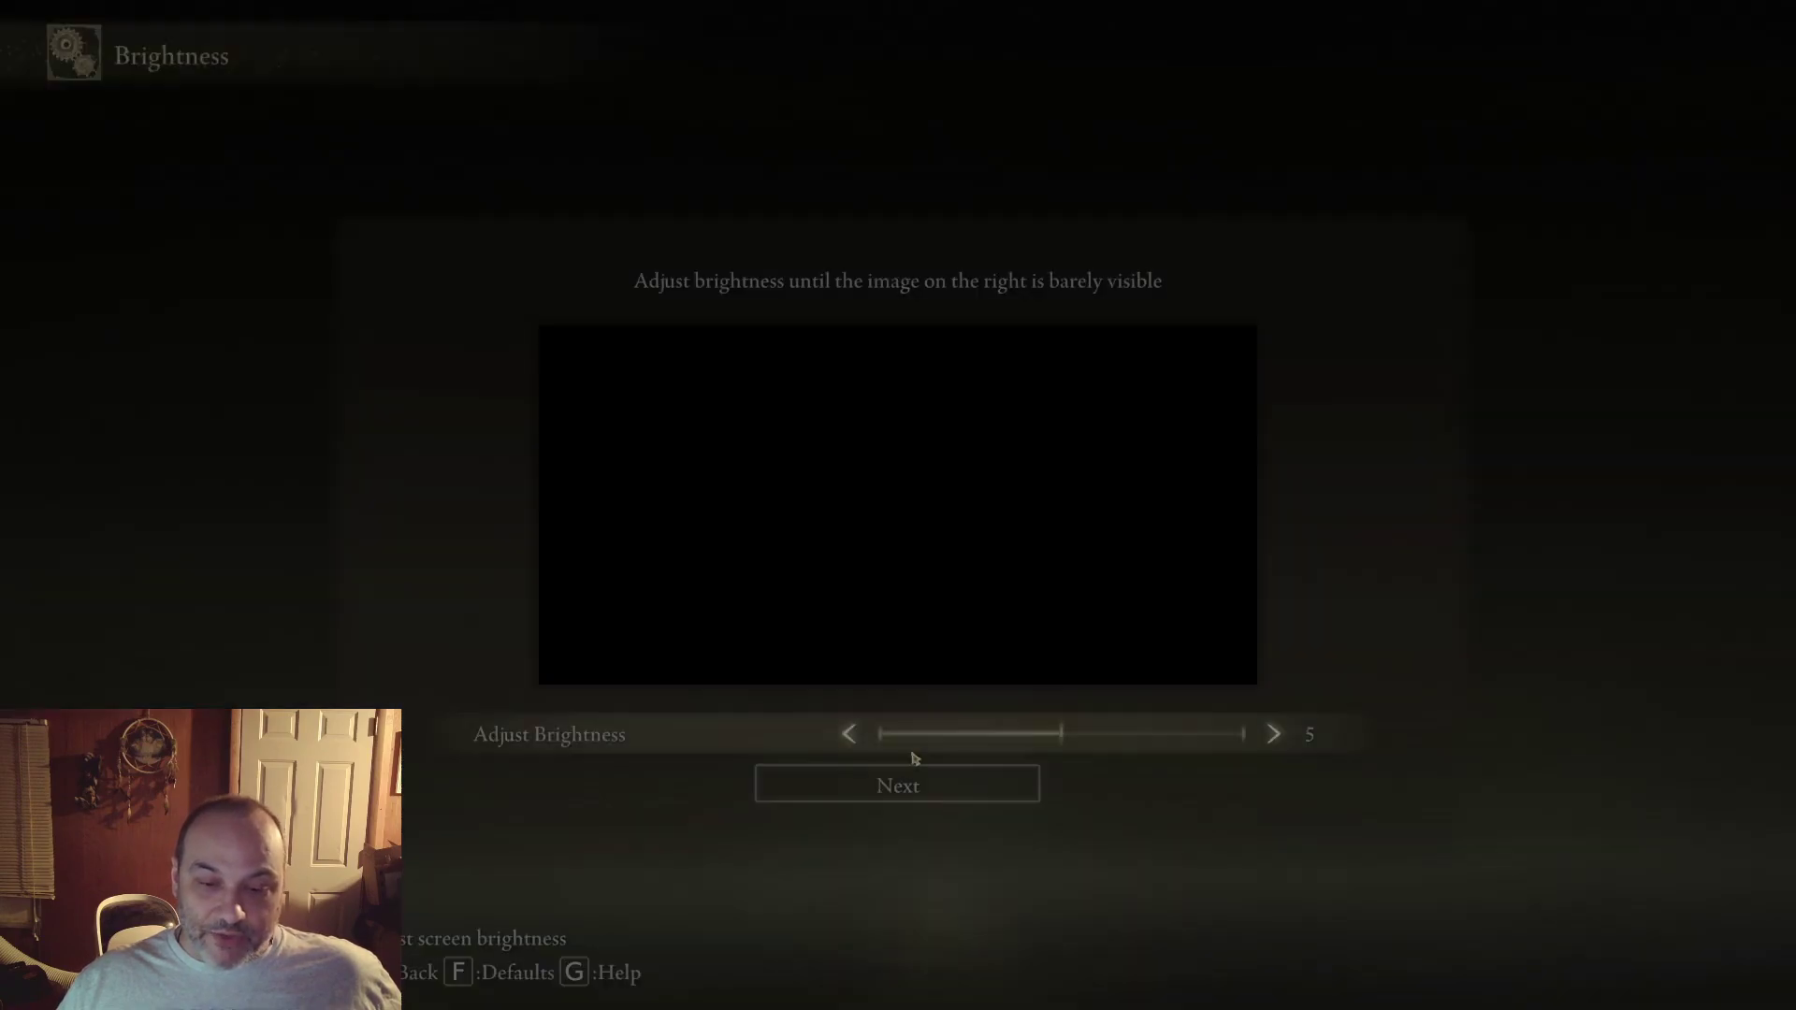
{"action": "left_click", "coordinate": [912, 781]}
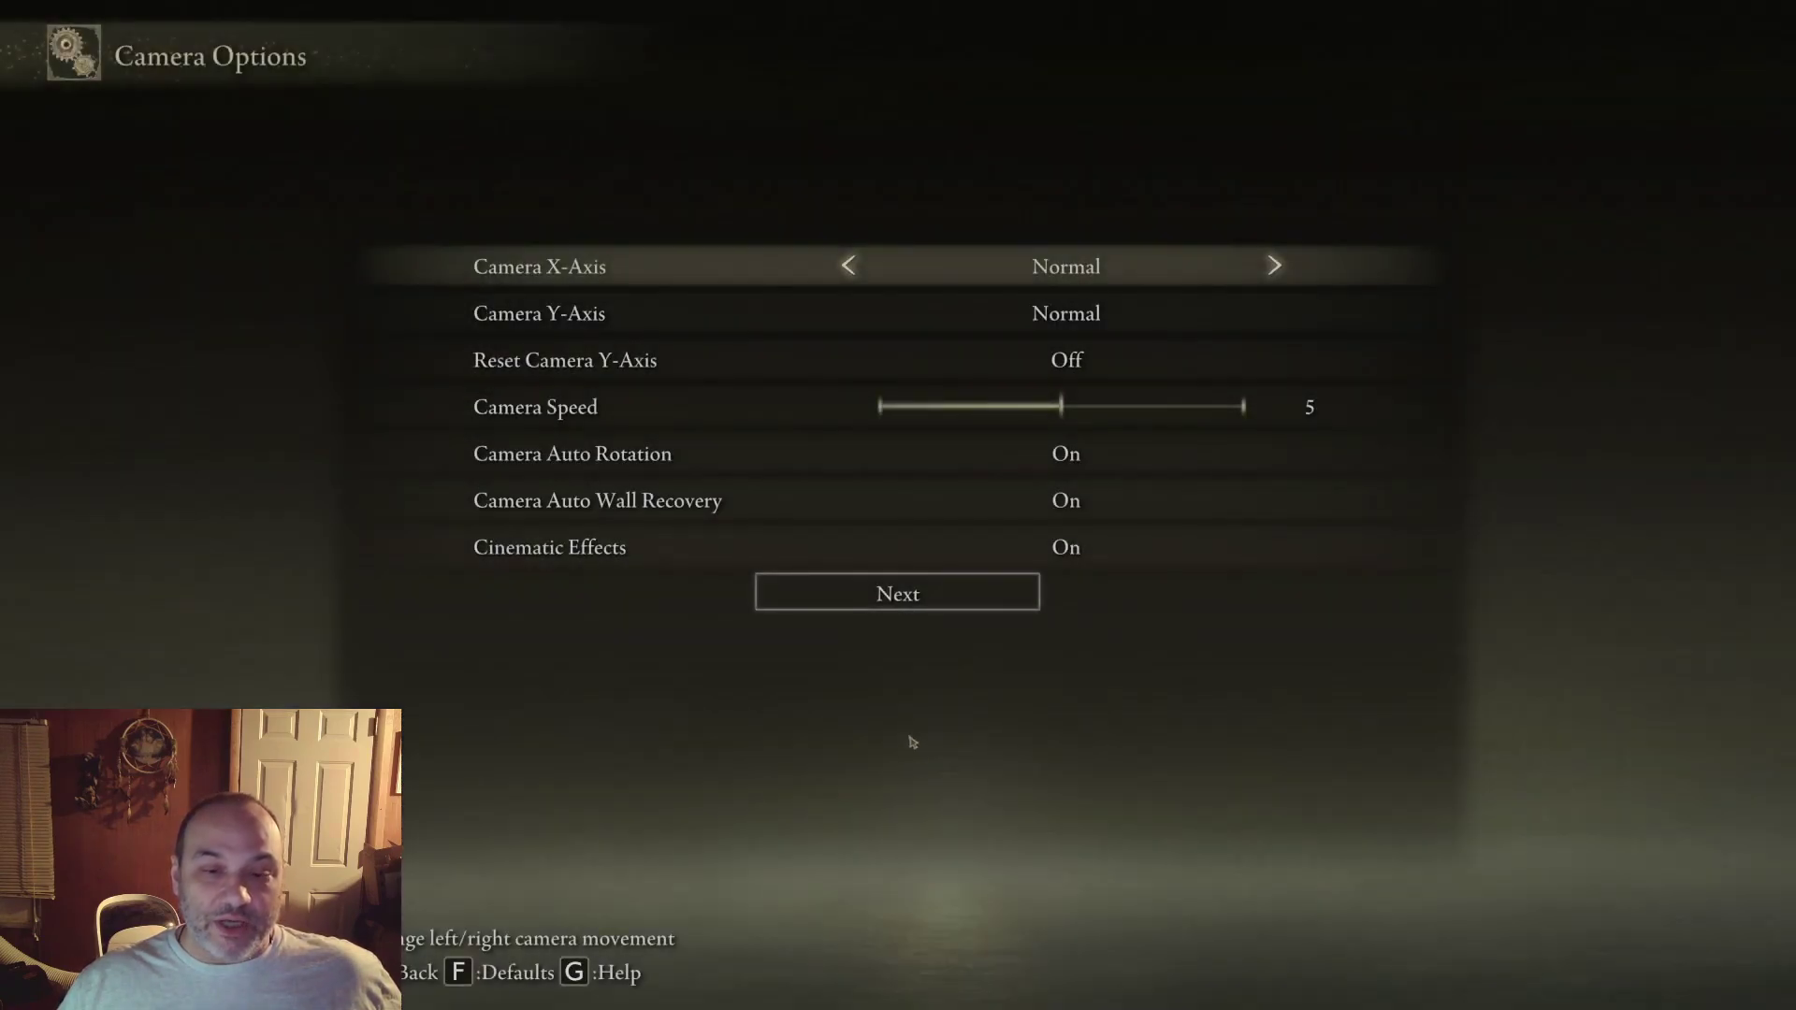
{"action": "key", "text": "Up"}
{"action": "key", "text": "Up"}
{"action": "key", "text": "Up"}
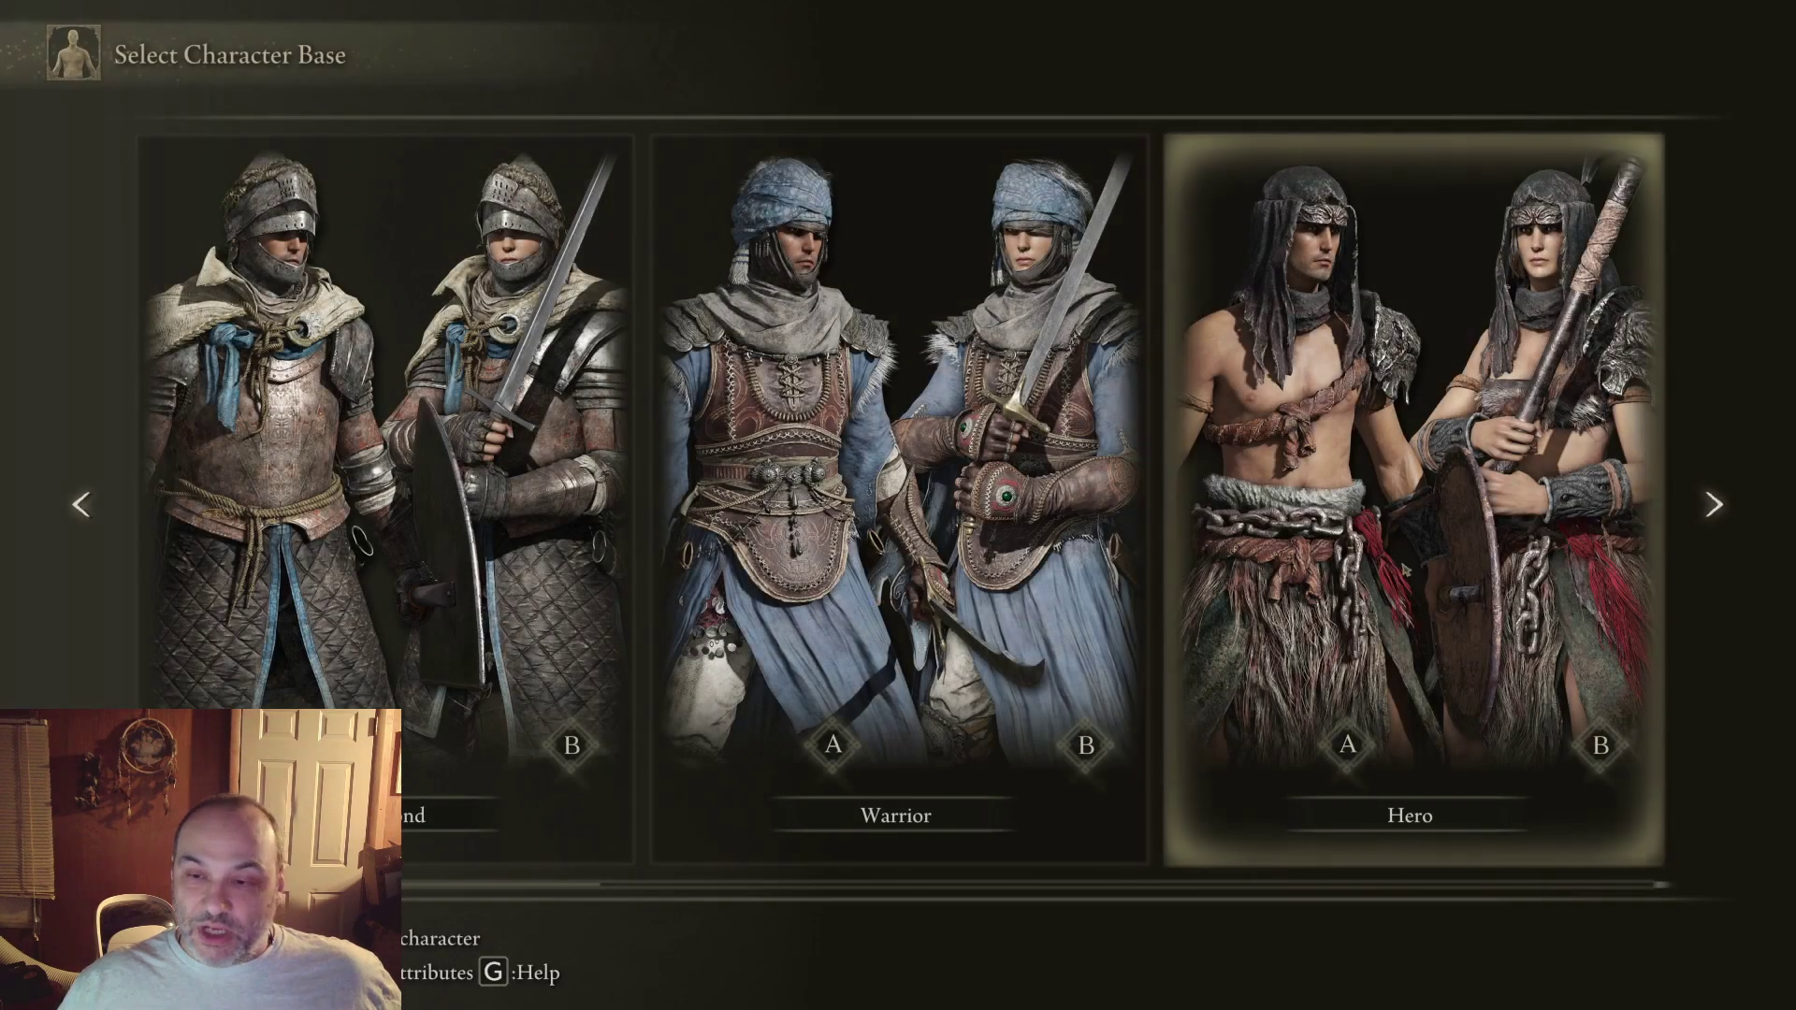
Create a Hero with body Type A named 'Tolgard'
{"action": "left_click", "coordinate": [1402, 567]}
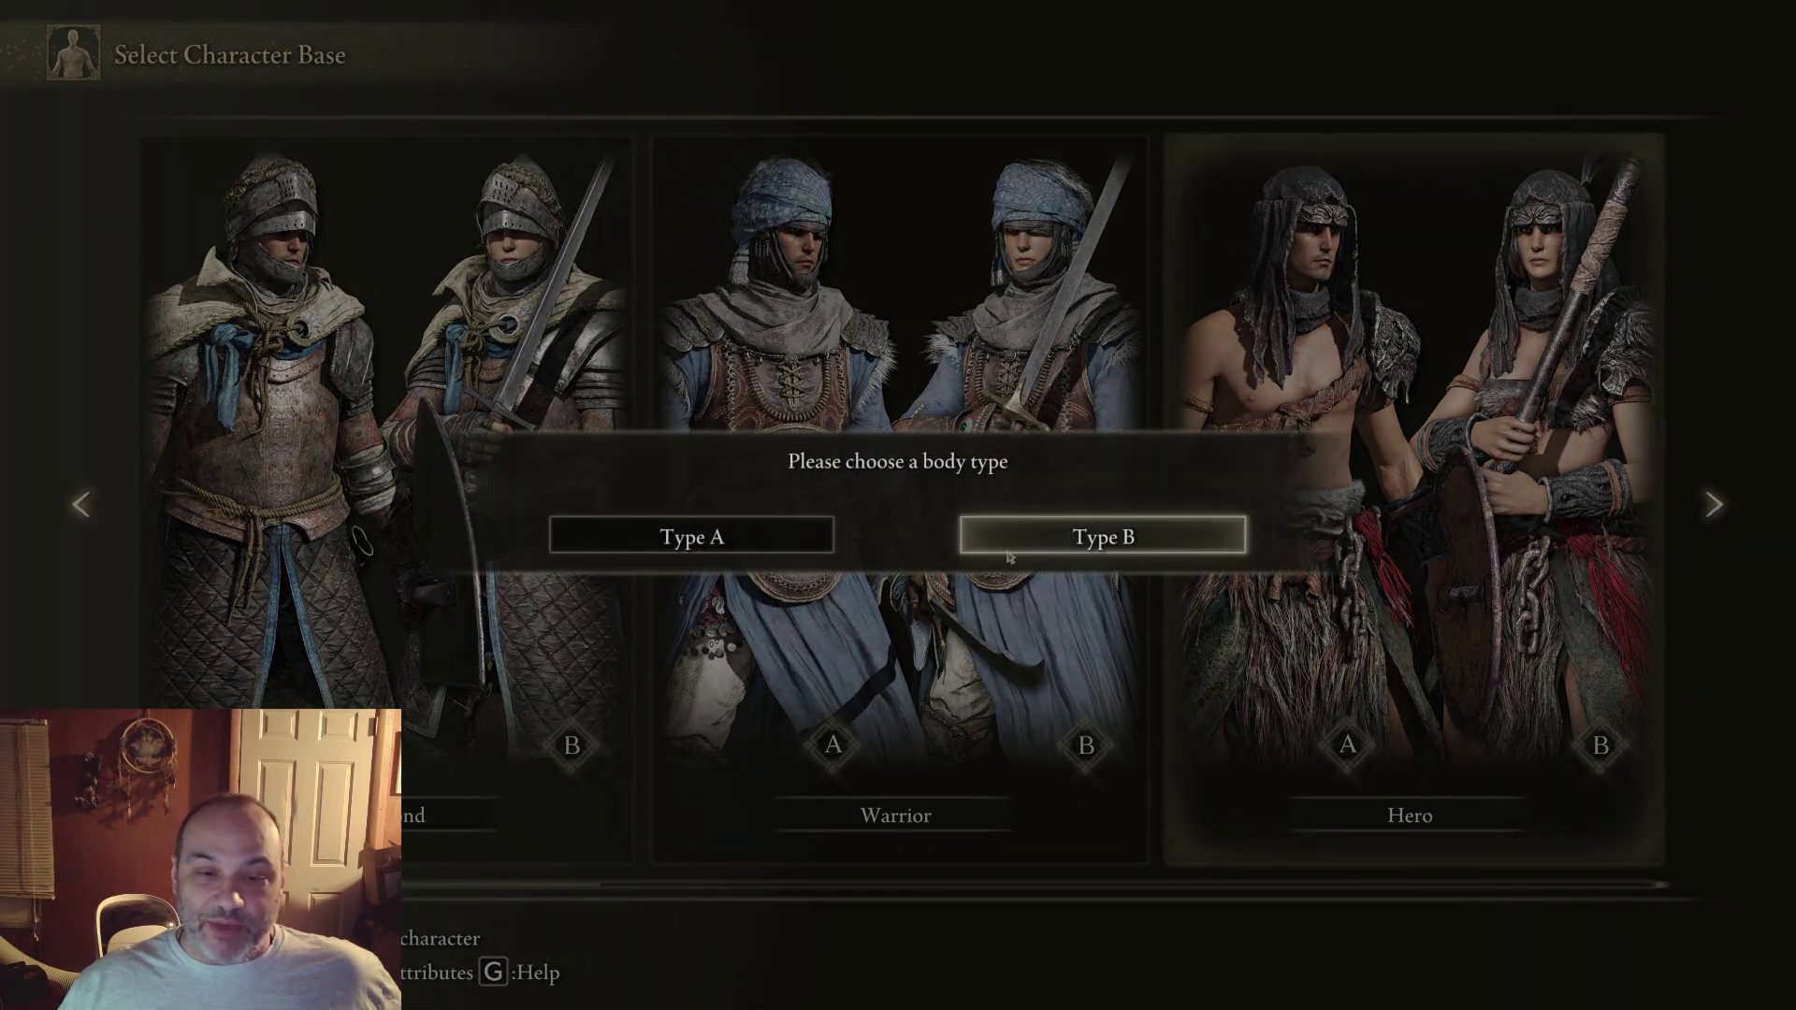
{"action": "left_click", "coordinate": [763, 541]}
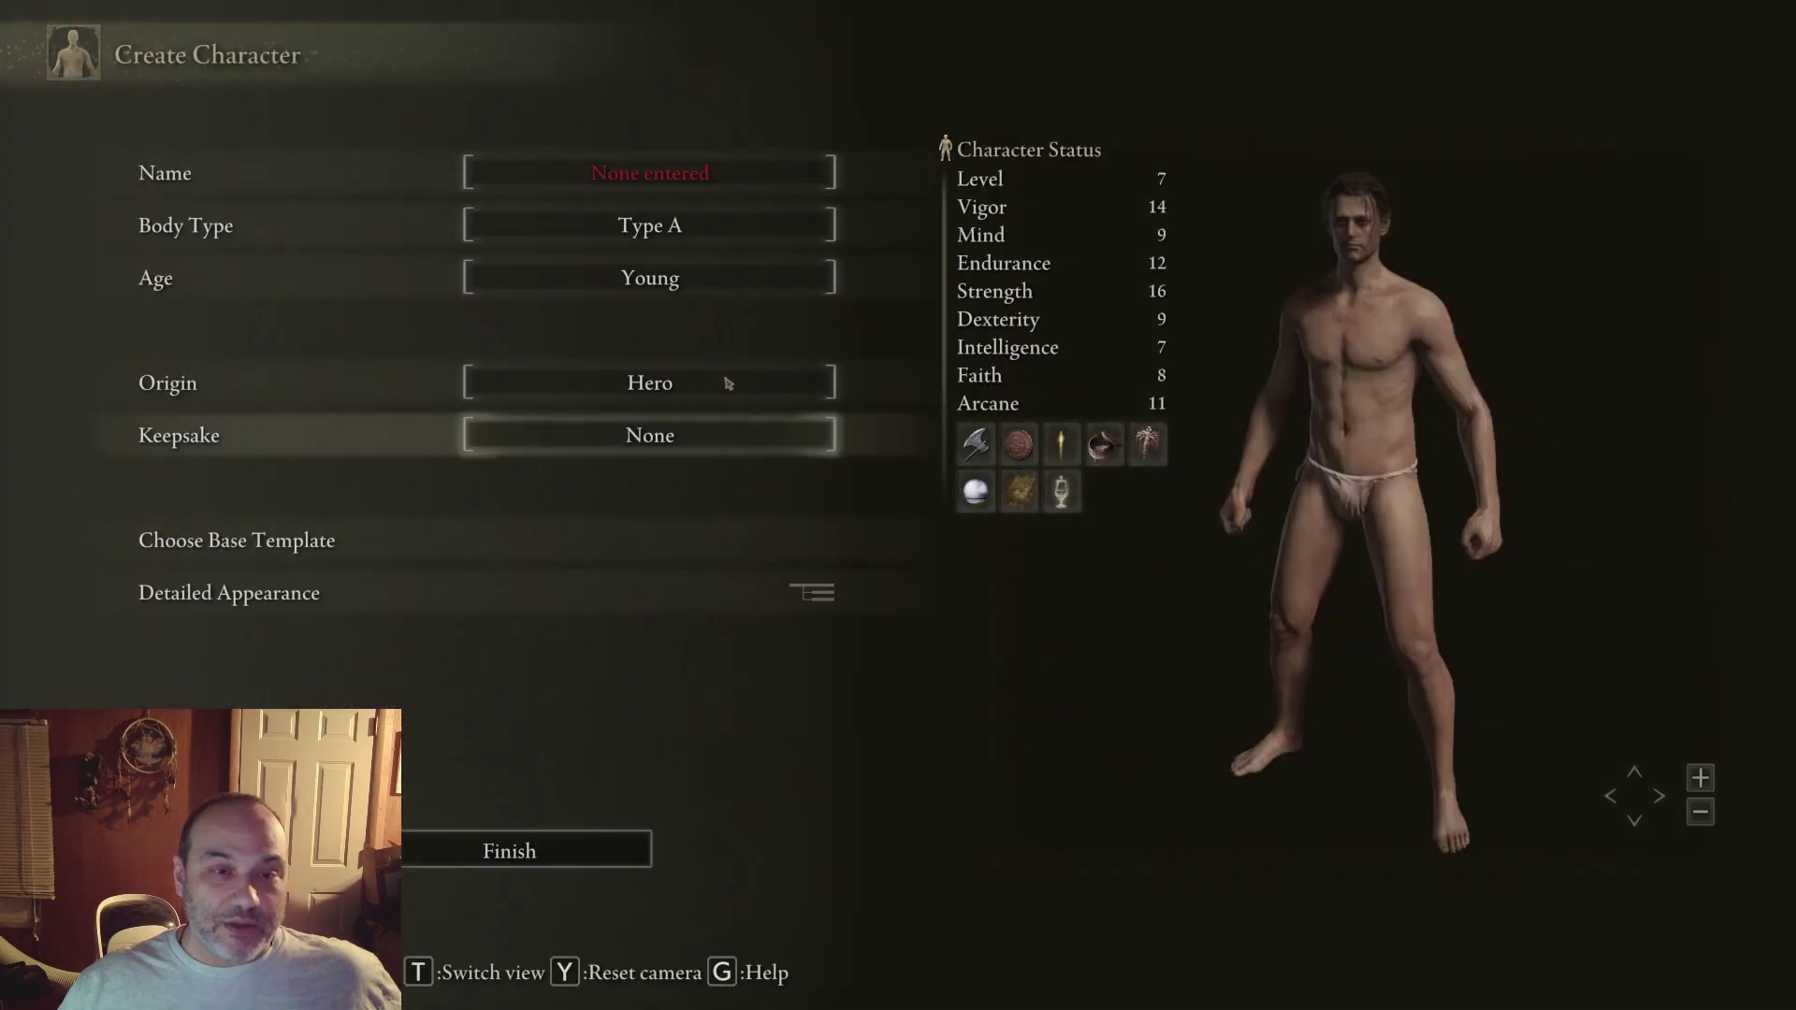
{"action": "left_click", "coordinate": [692, 180]}
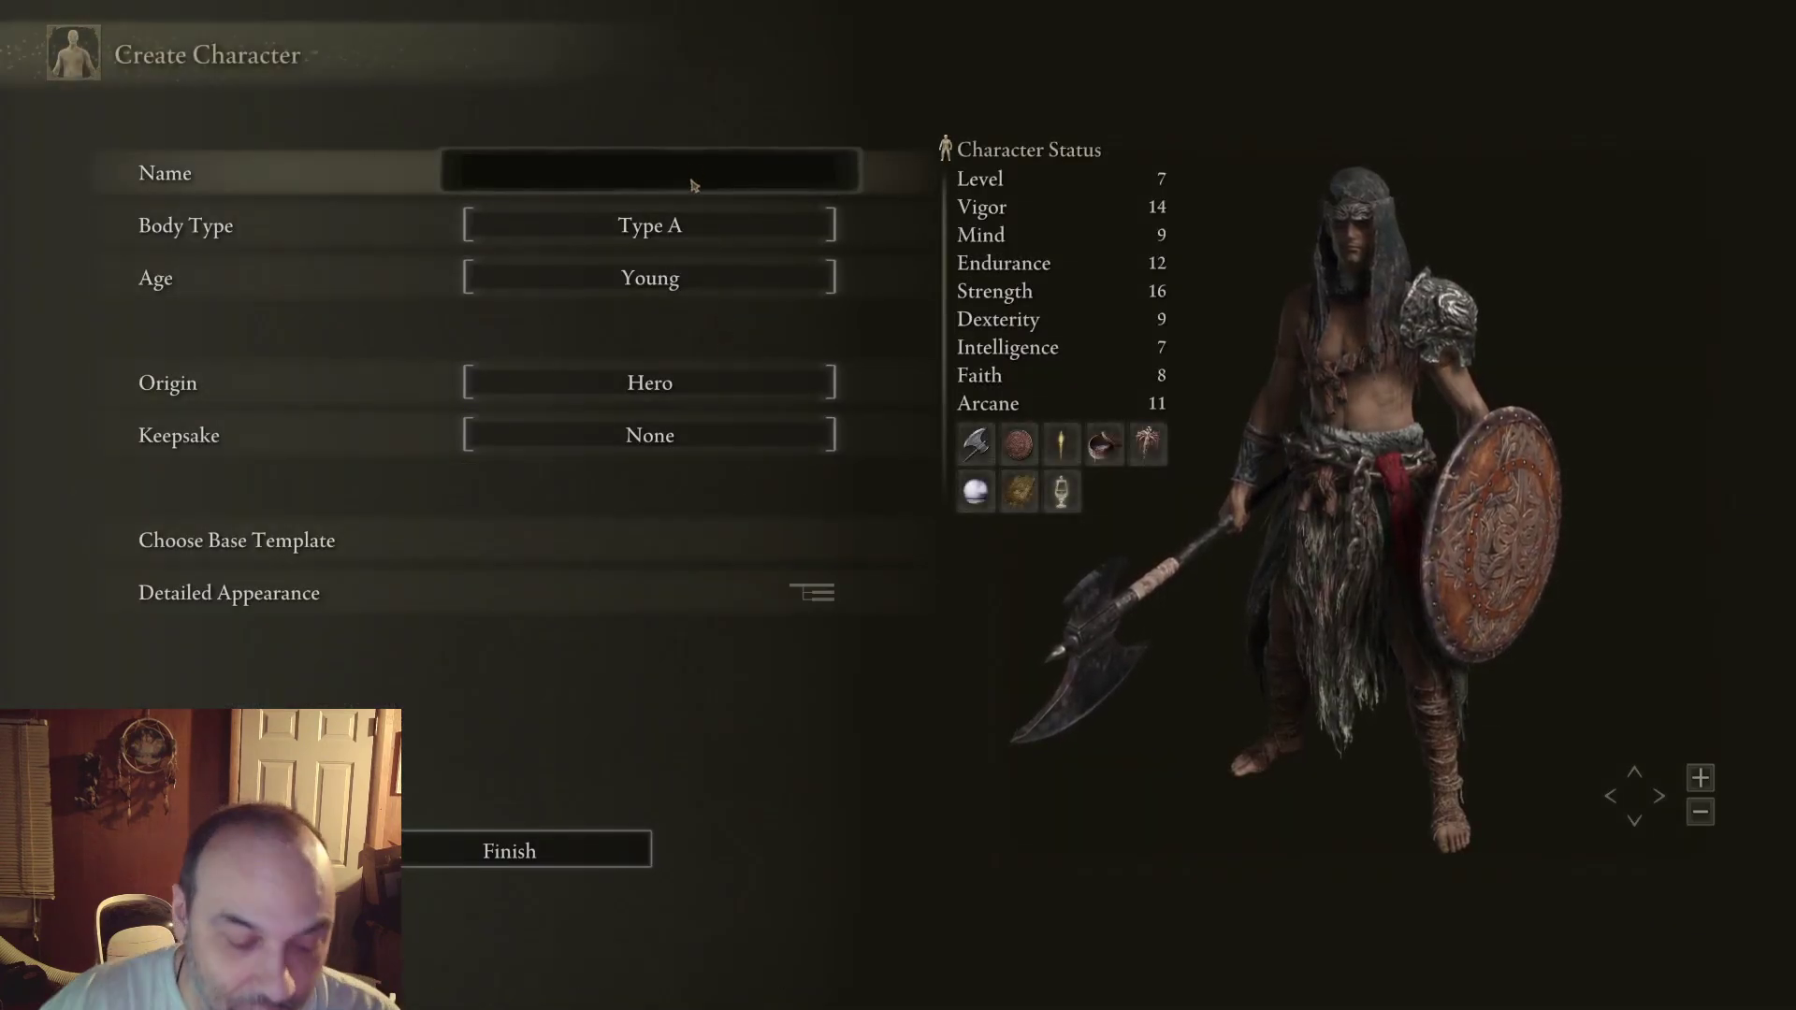
{"action": "type", "text": "Tolgard"}
{"action": "key", "text": "Return"}
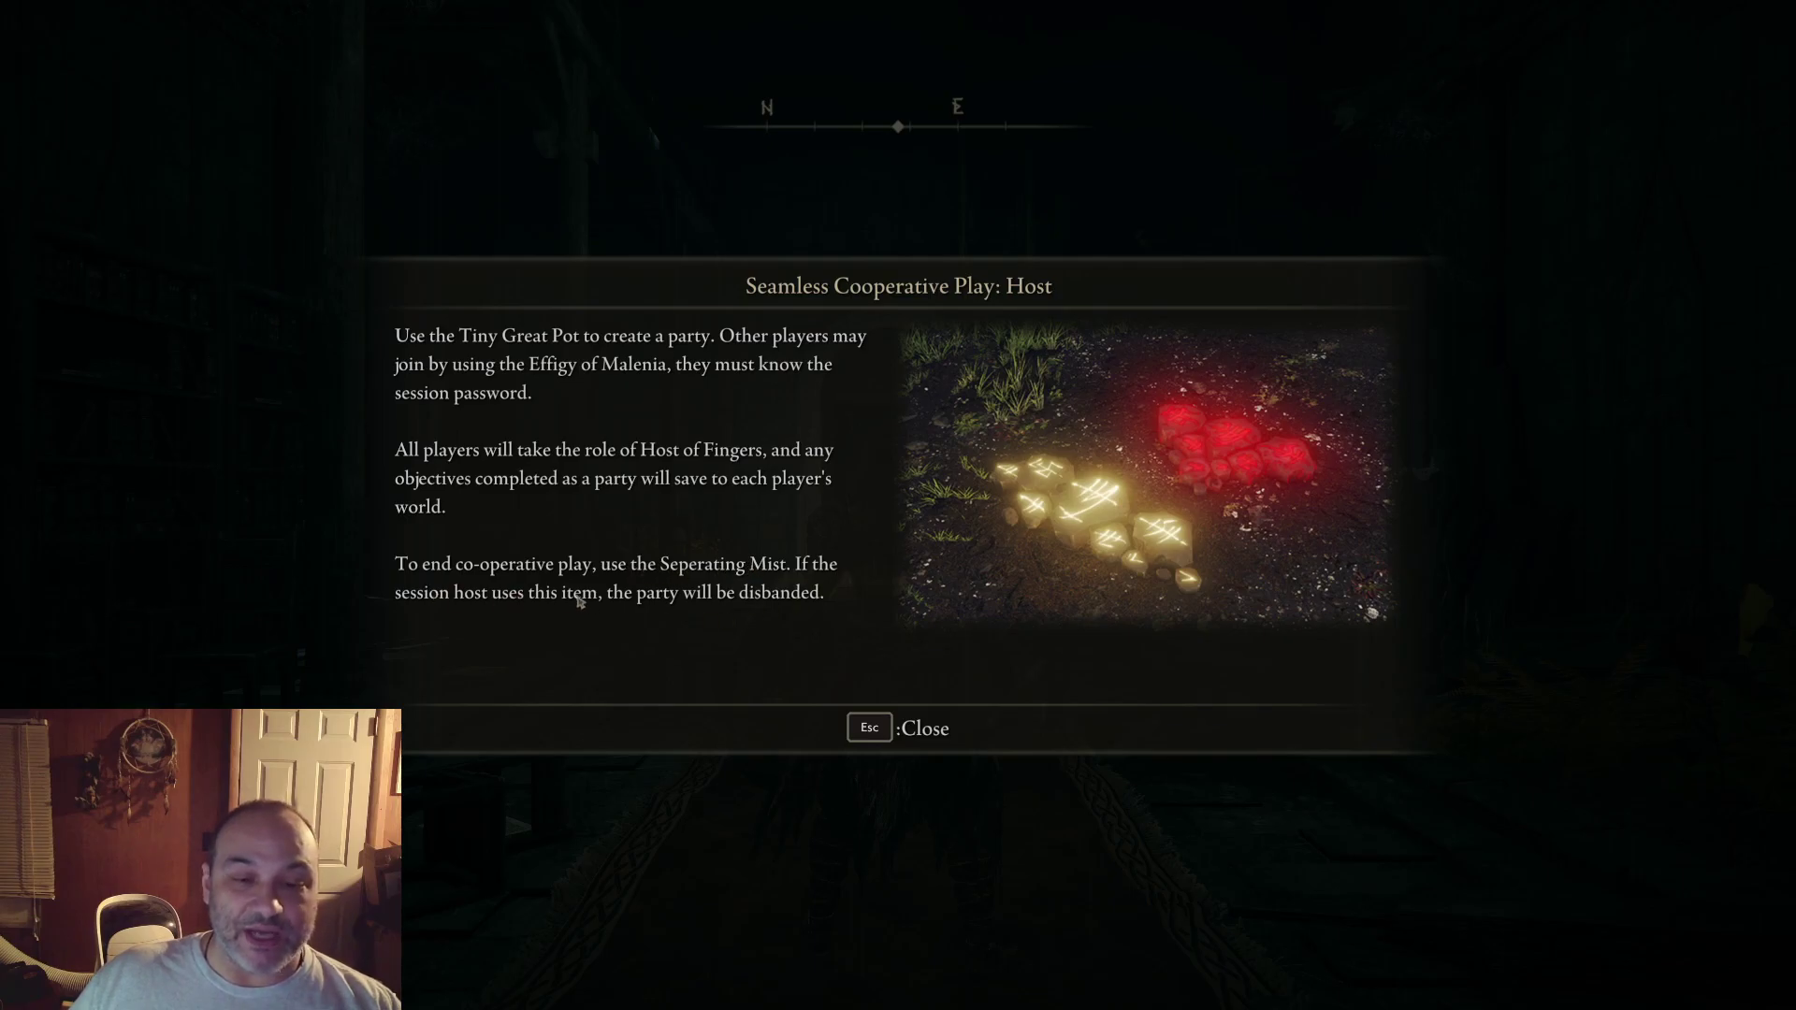
Close the co-op host help and walk the character toward the arched door
{"action": "left_click", "coordinate": [876, 730]}
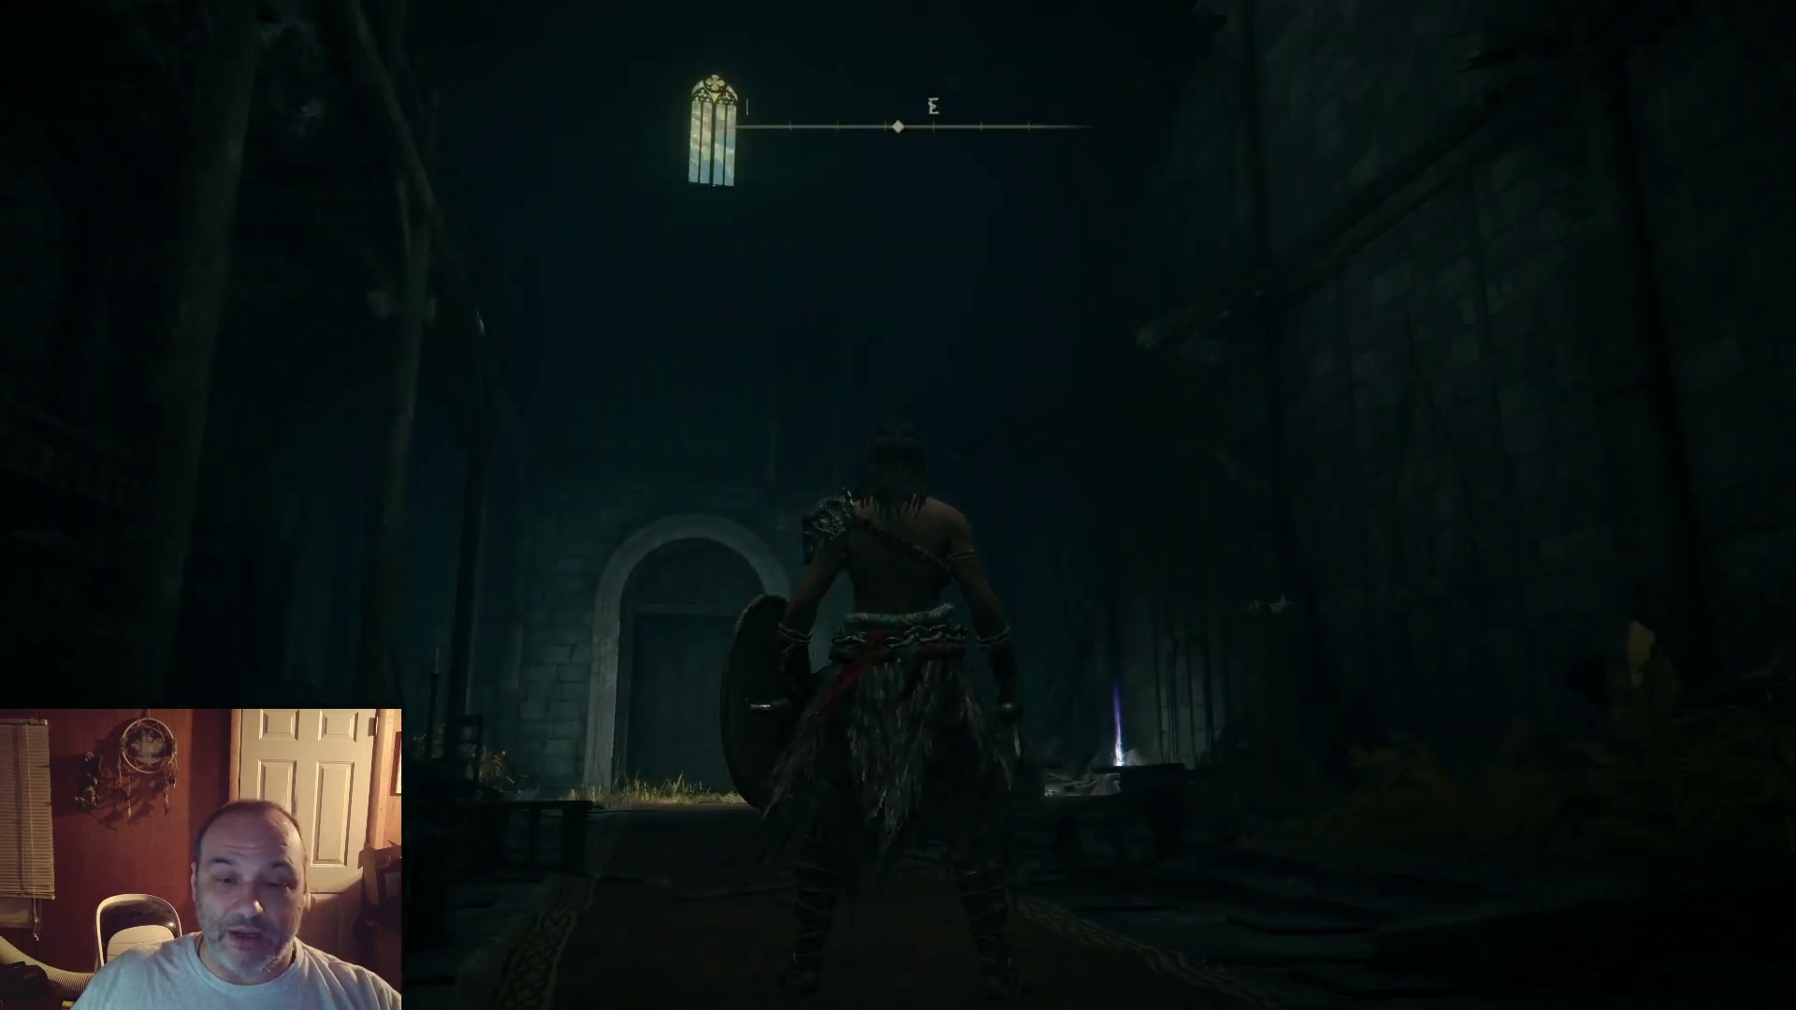
{"action": "key", "text": "w"}
{"action": "key", "text": "a"}
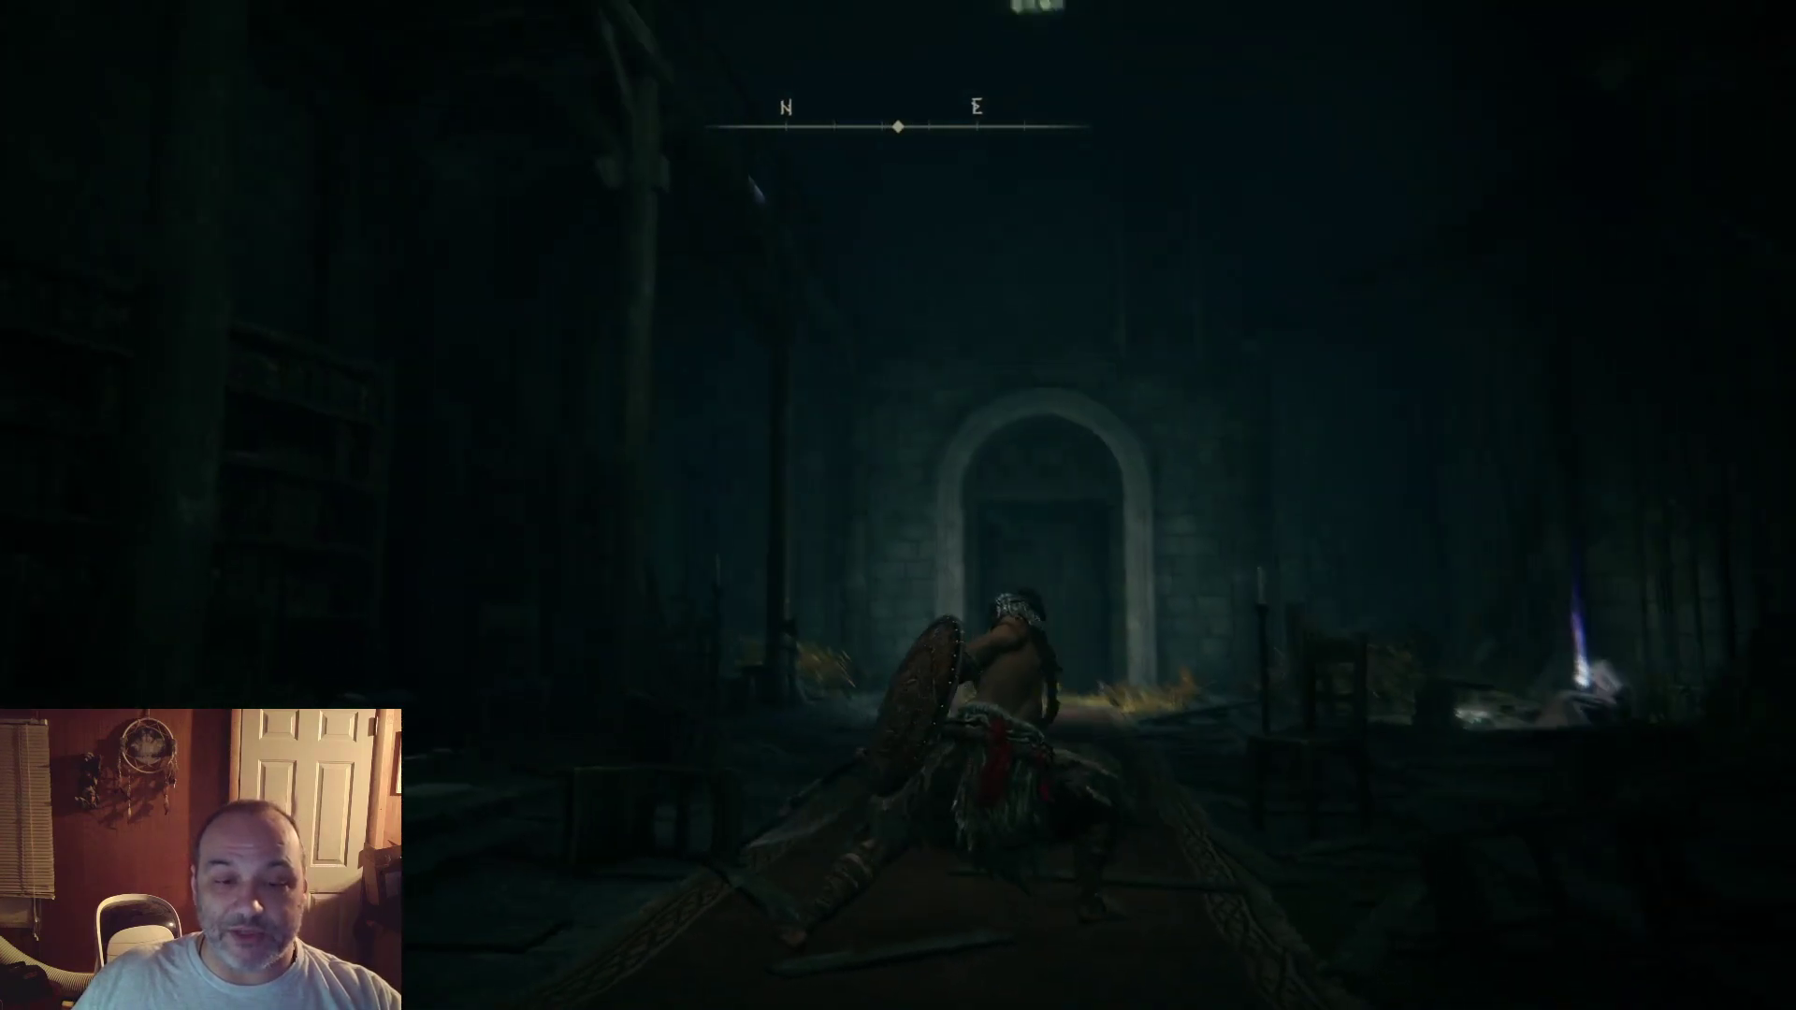
{"action": "key", "text": "a"}
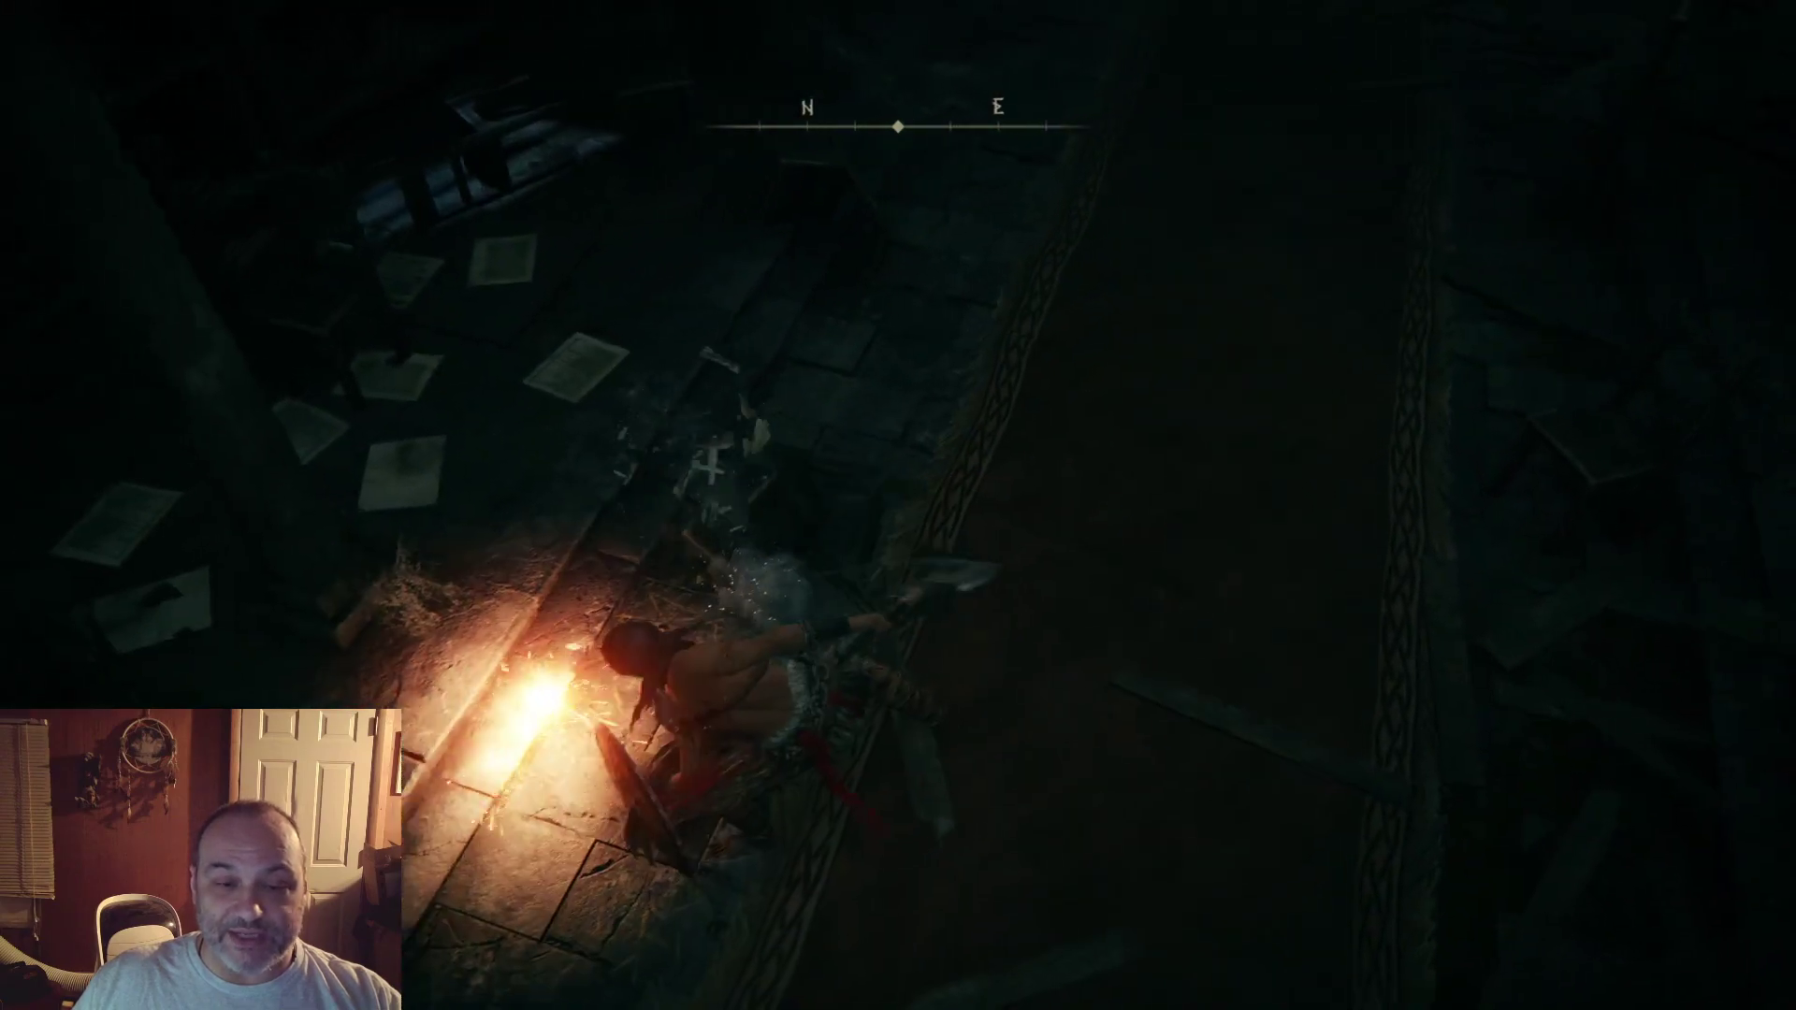
{"action": "key", "text": "q"}
{"action": "key", "text": "w"}
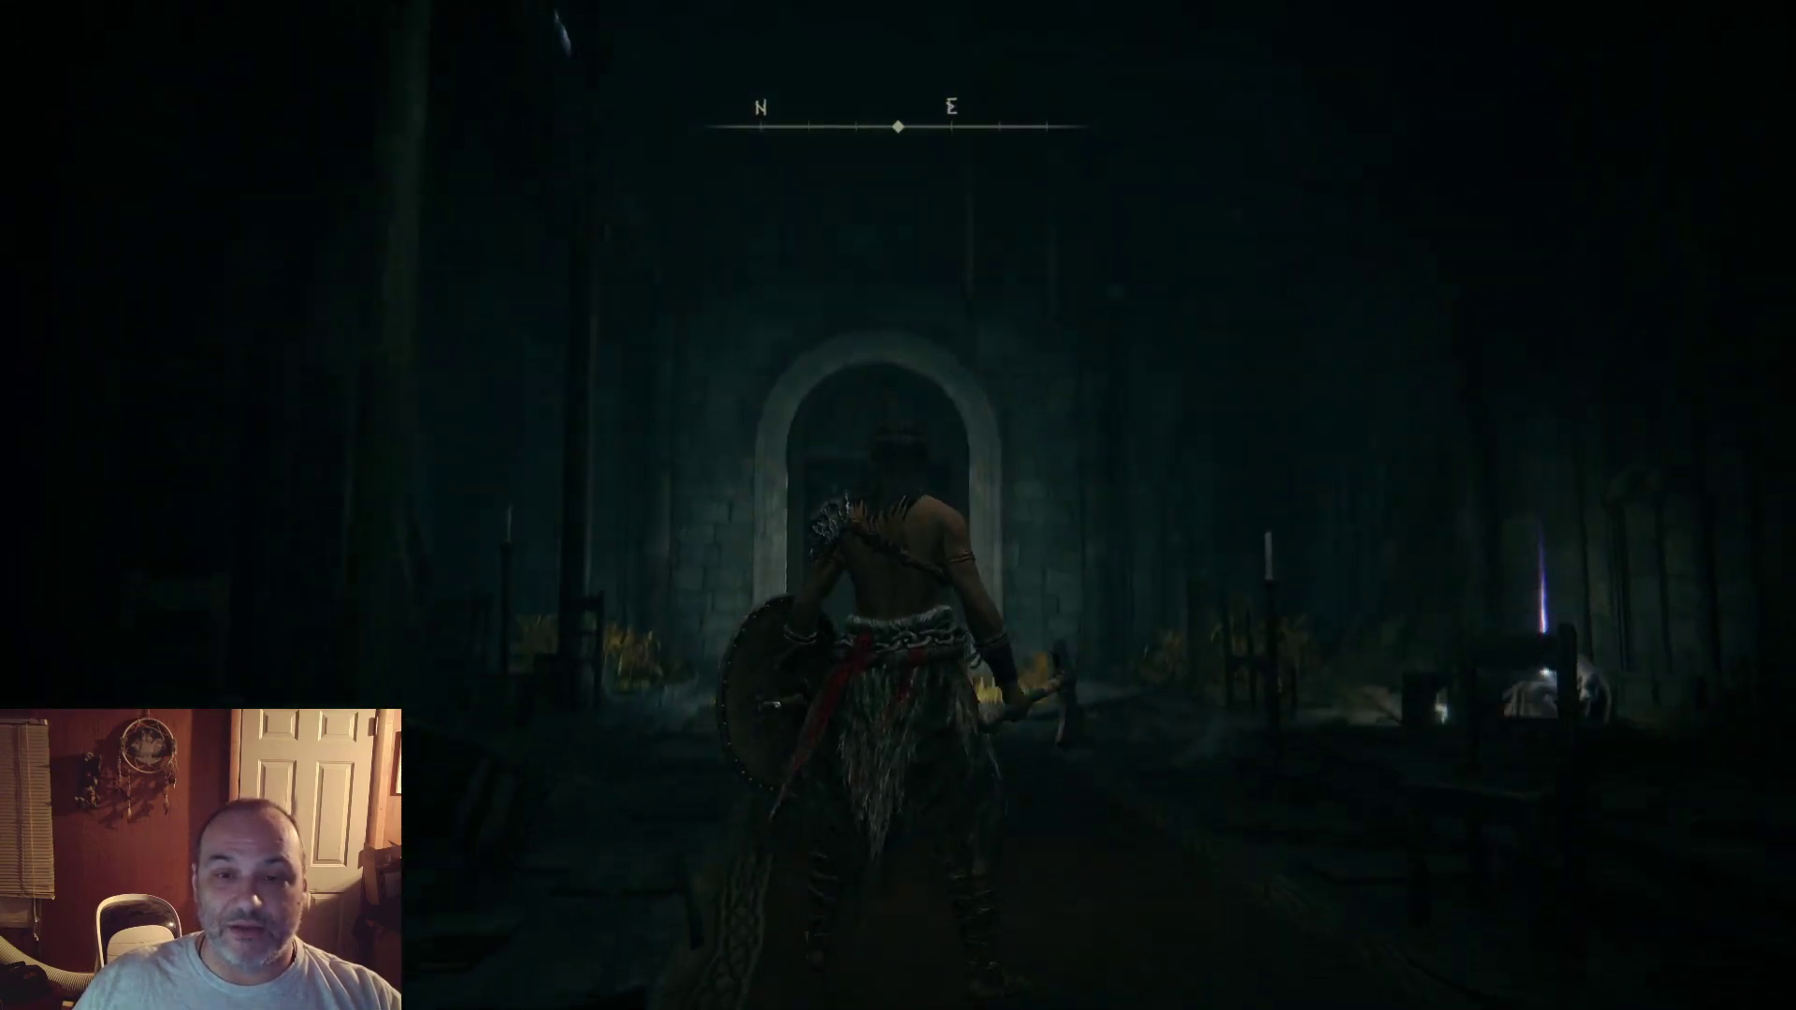
Set Camera Y-Axis to Normal in the system camera settings
{"action": "key", "text": "Escape"}
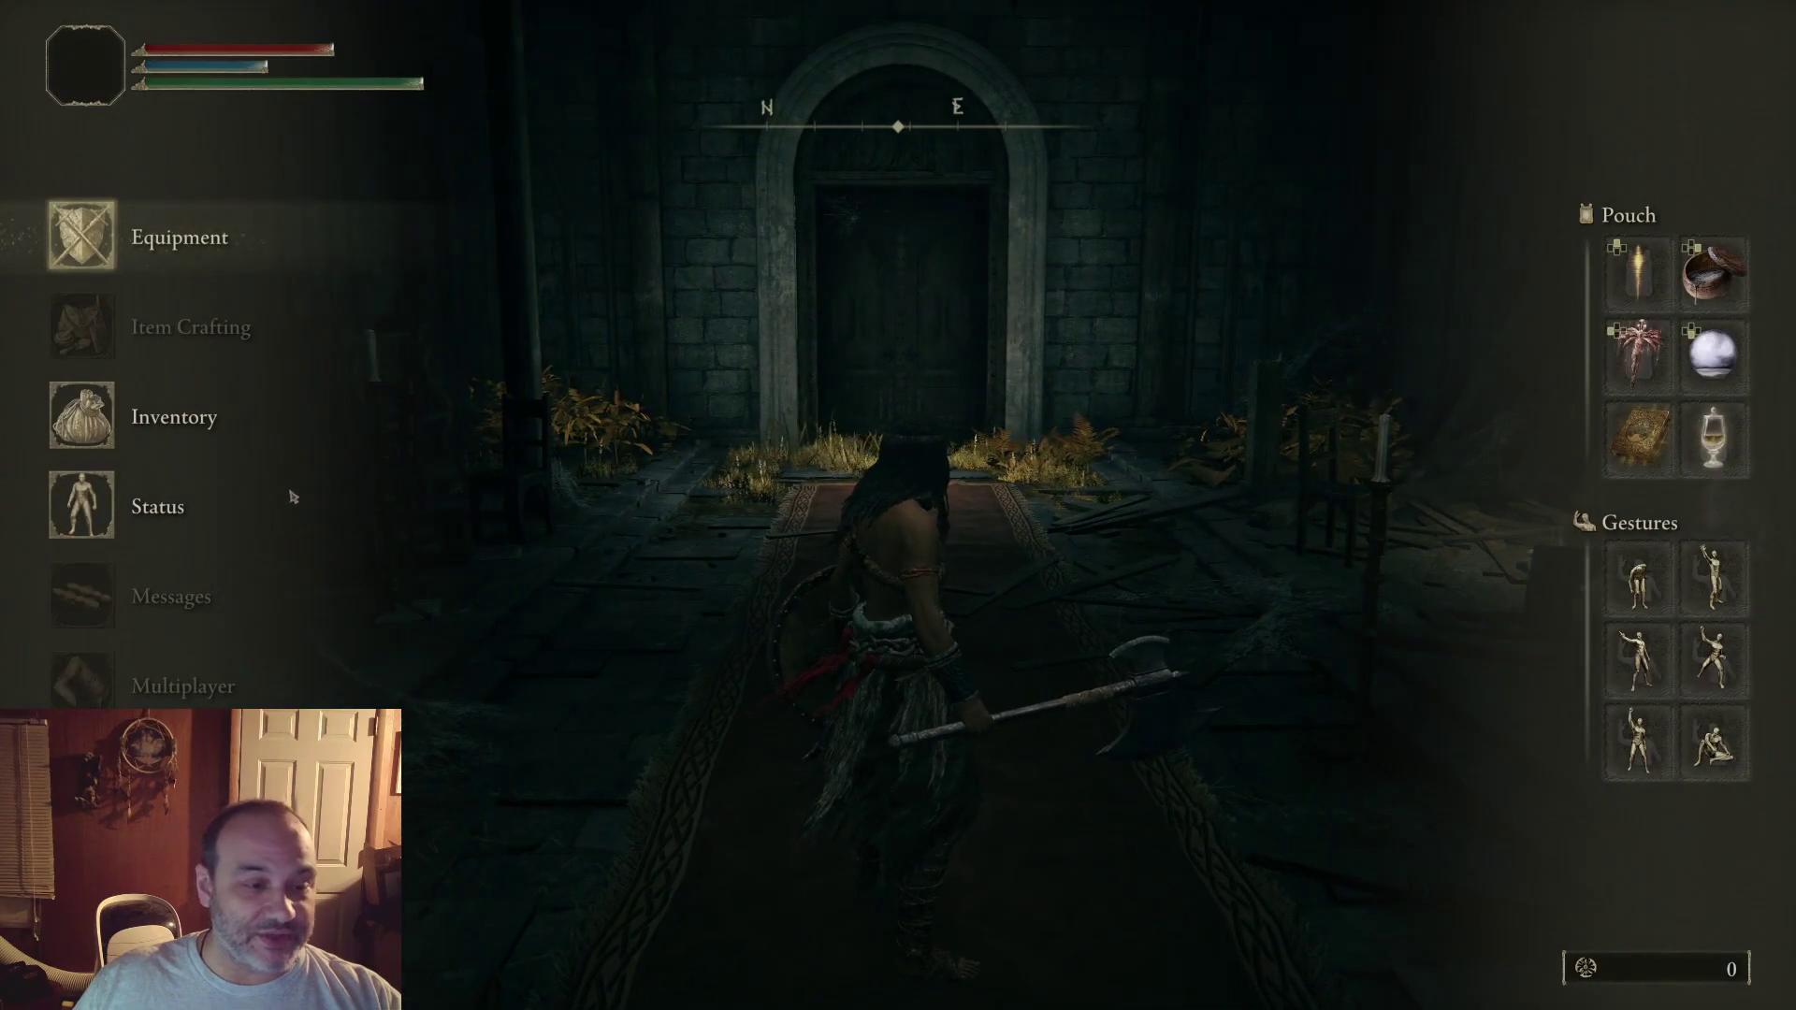
{"action": "left_click", "coordinate": [178, 865]}
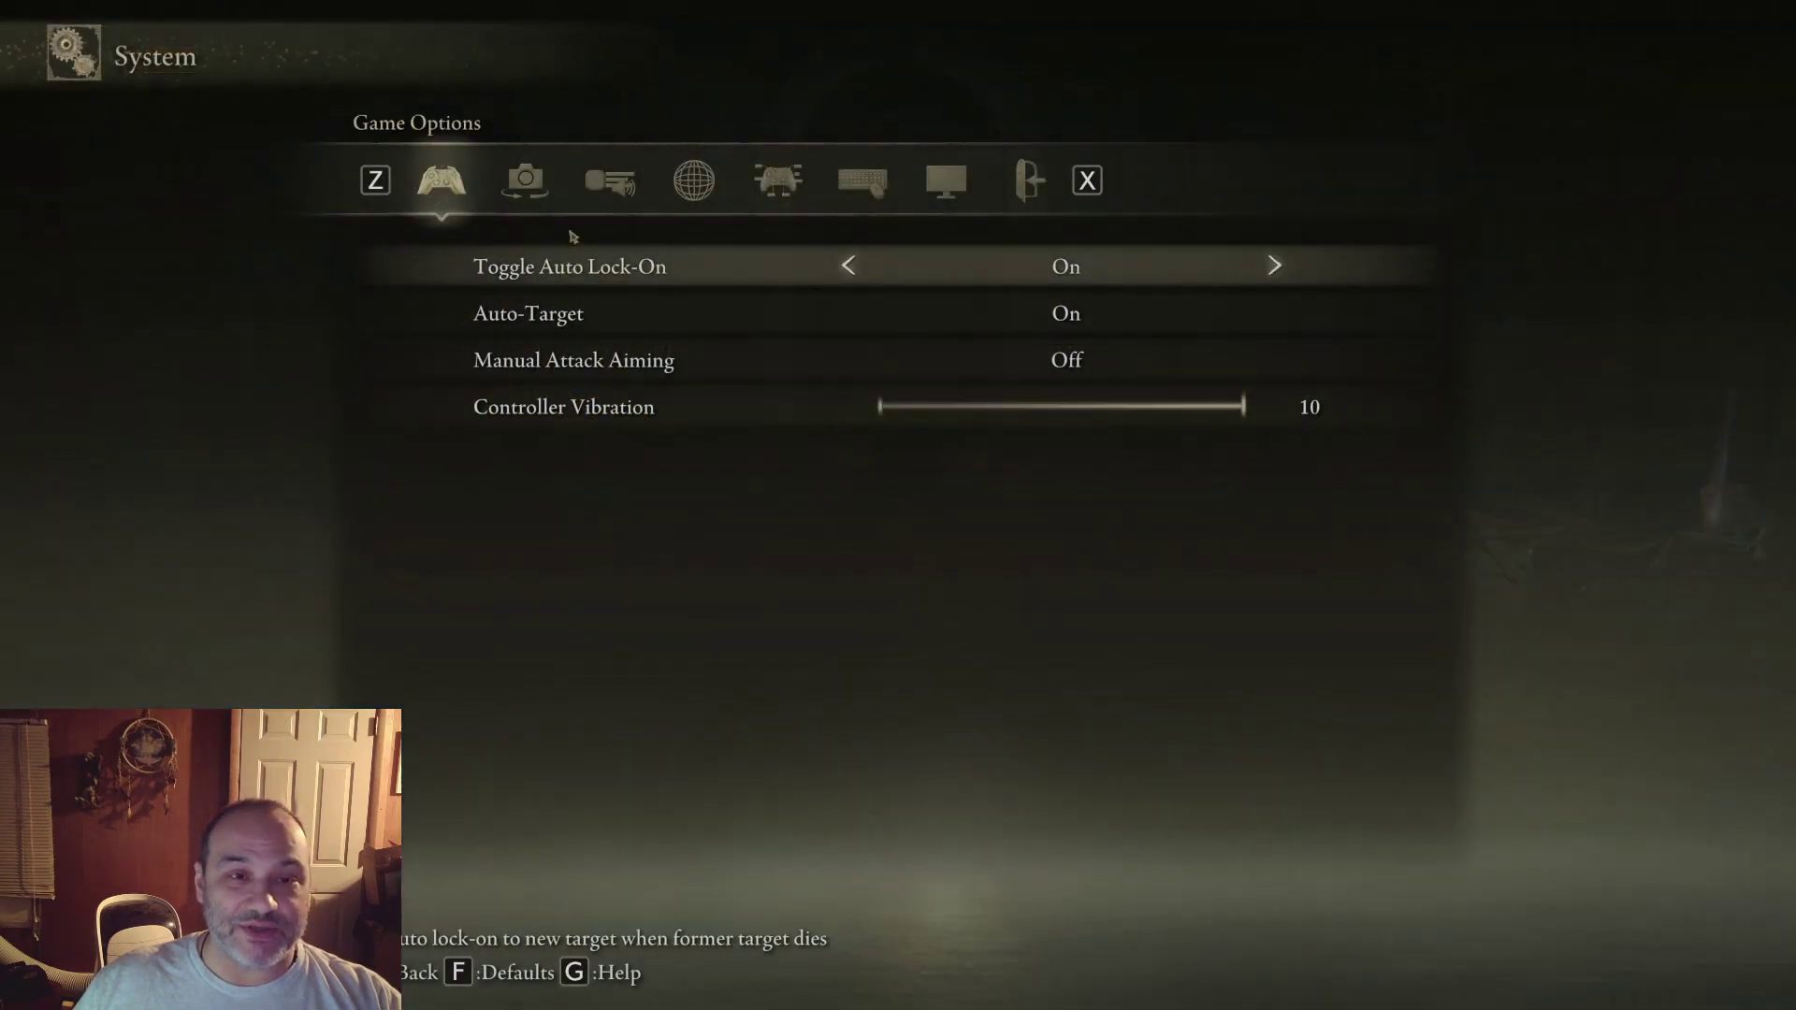
{"action": "left_click", "coordinate": [694, 180]}
{"action": "left_click", "coordinate": [525, 180]}
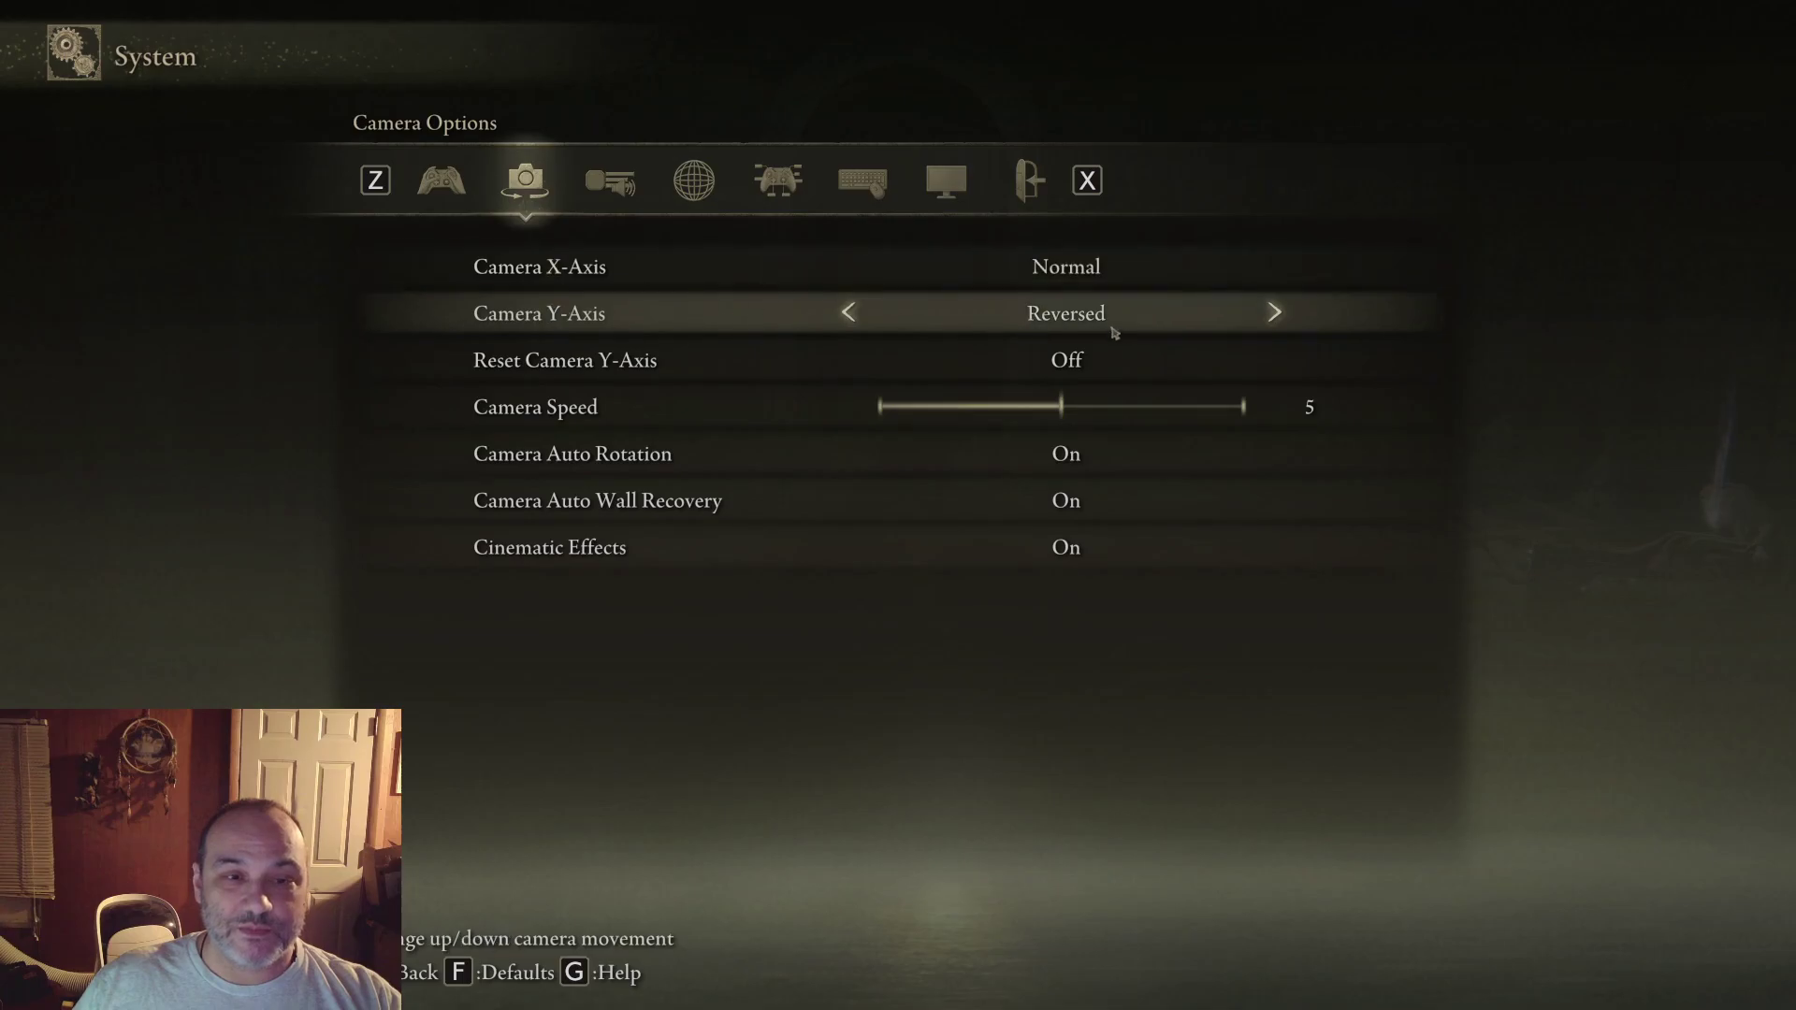
{"action": "left_click", "coordinate": [1272, 314]}
{"action": "key", "text": "Escape"}
{"action": "key", "text": "Escape"}
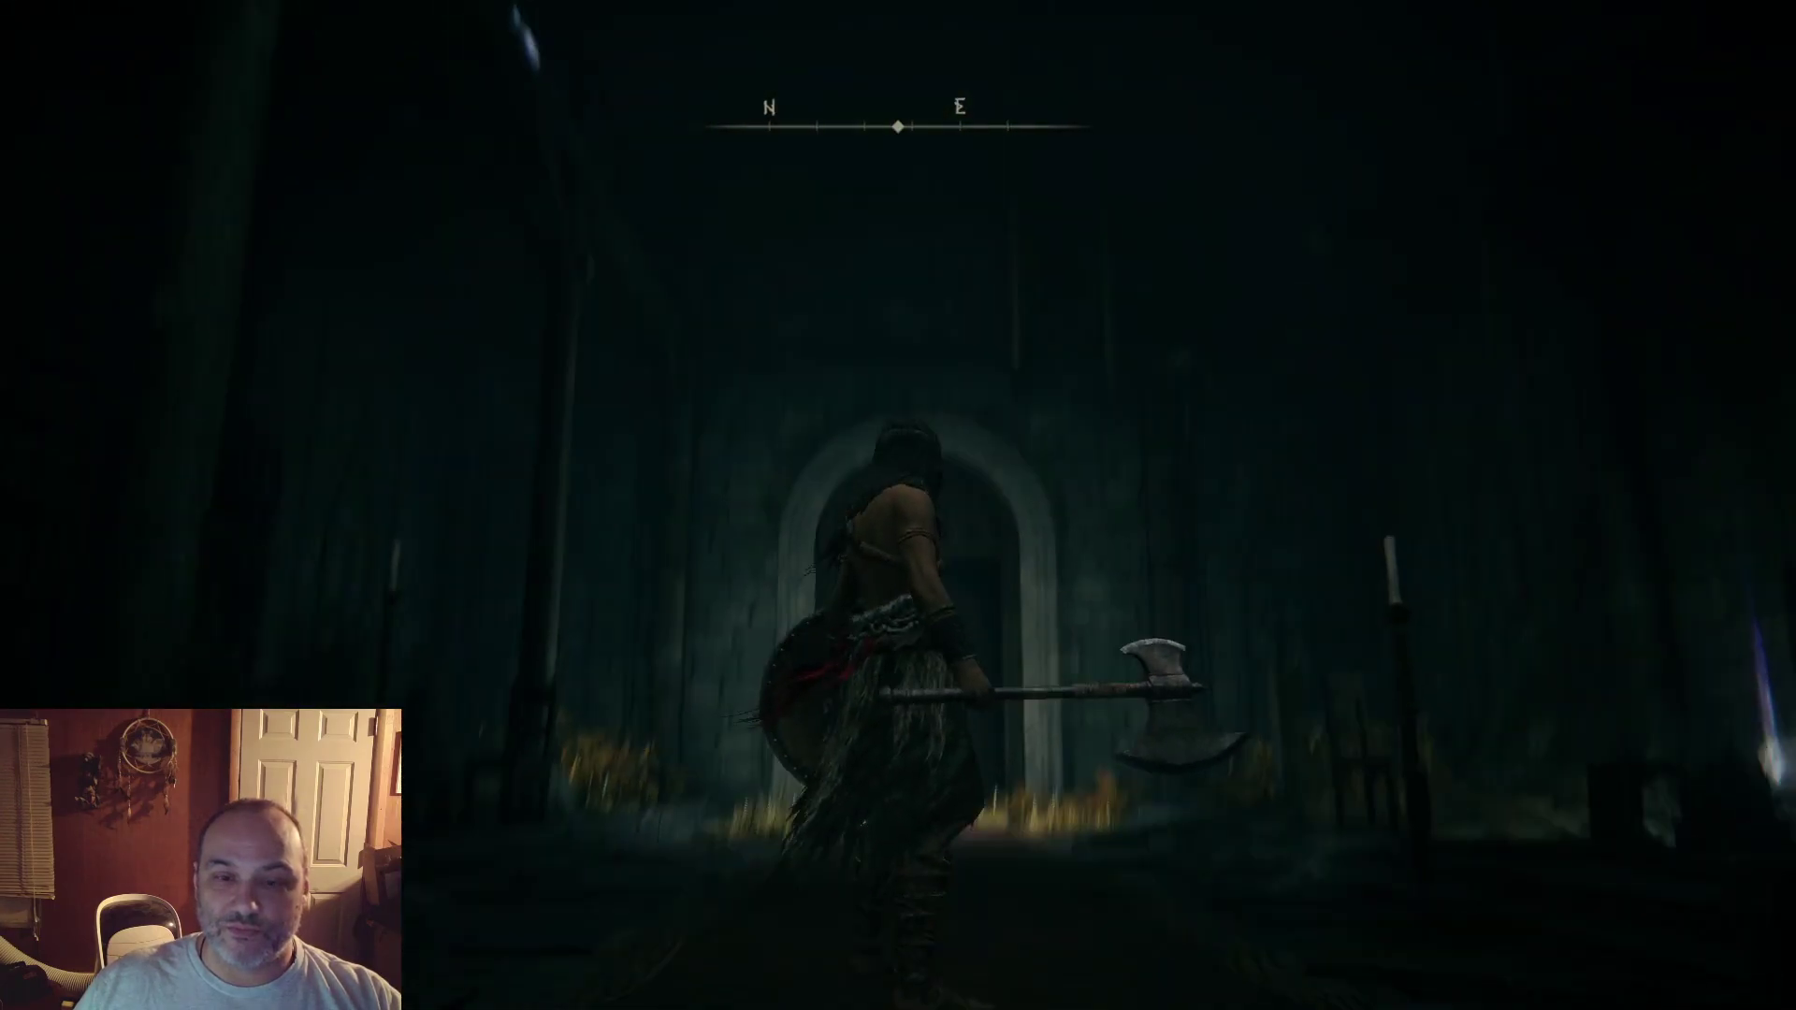
Set Mouse Y-Axis to Reversed in Keyboard/Mouse Settings, then go to Quit Game
{"action": "key", "text": "Escape"}
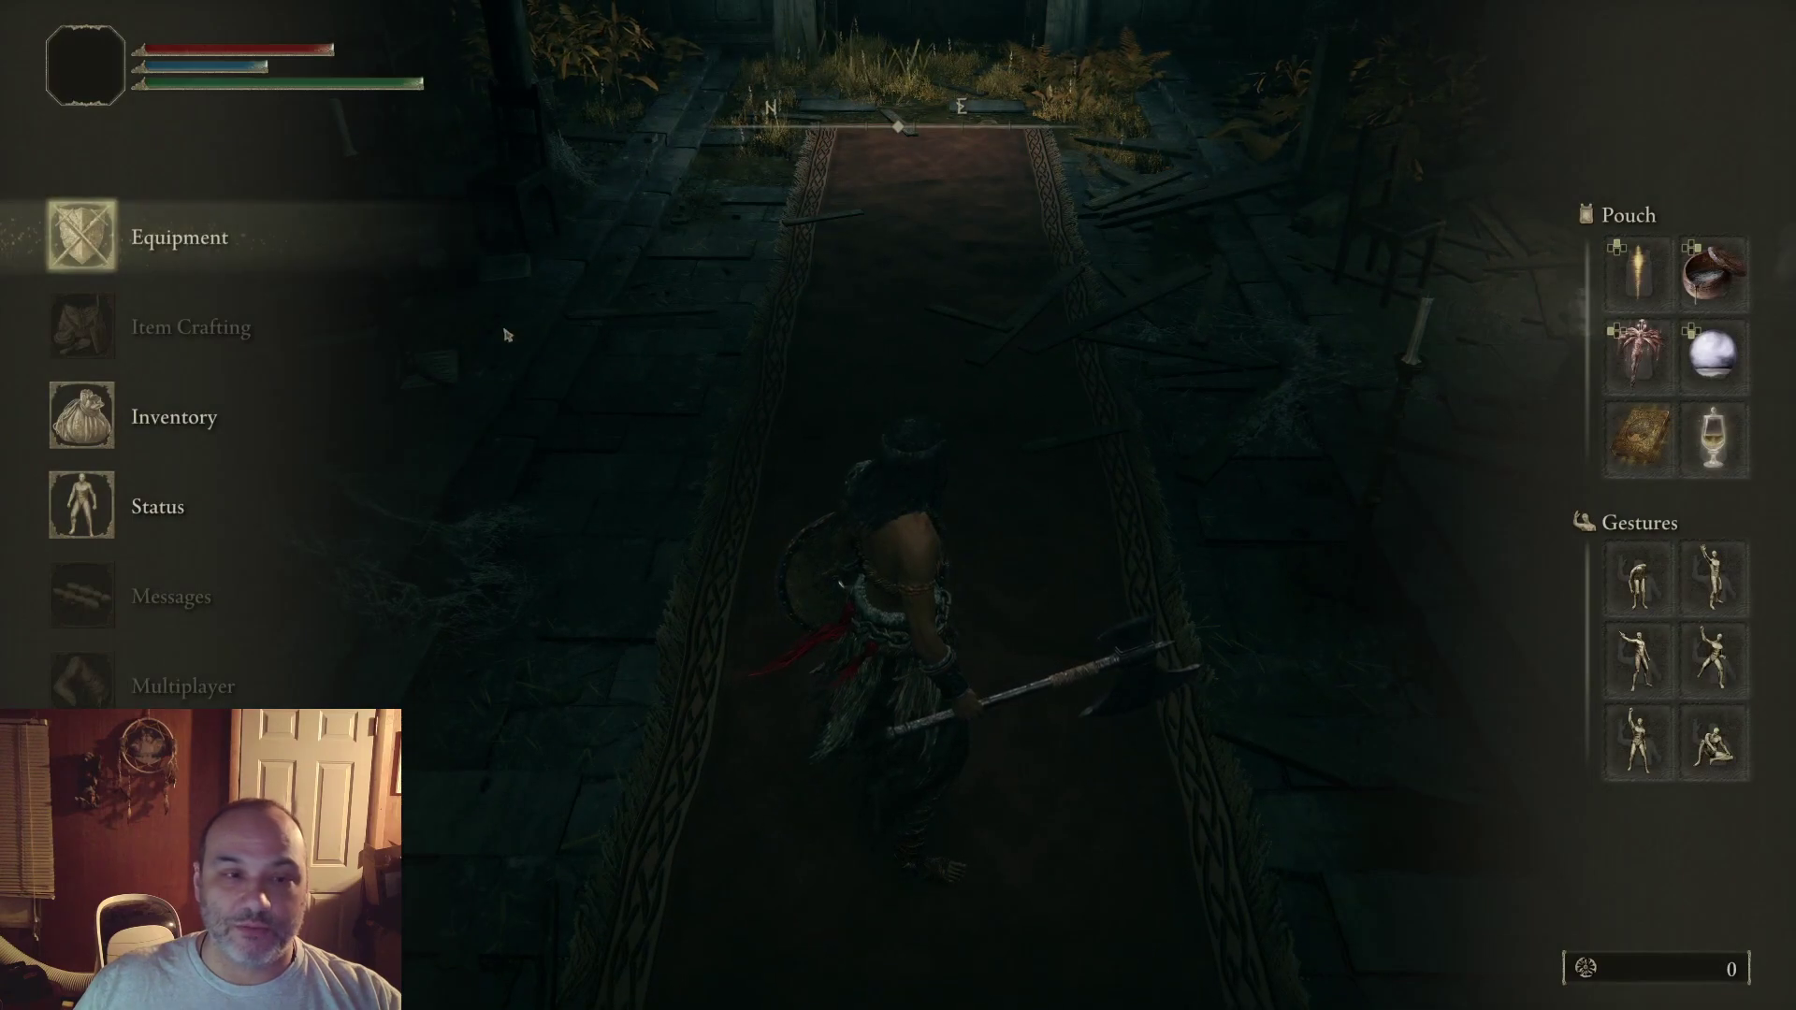
{"action": "key", "text": "Down"}
{"action": "key", "text": "Down"}
{"action": "key", "text": "Down"}
{"action": "key", "text": "e"}
{"action": "left_click", "coordinate": [589, 195]}
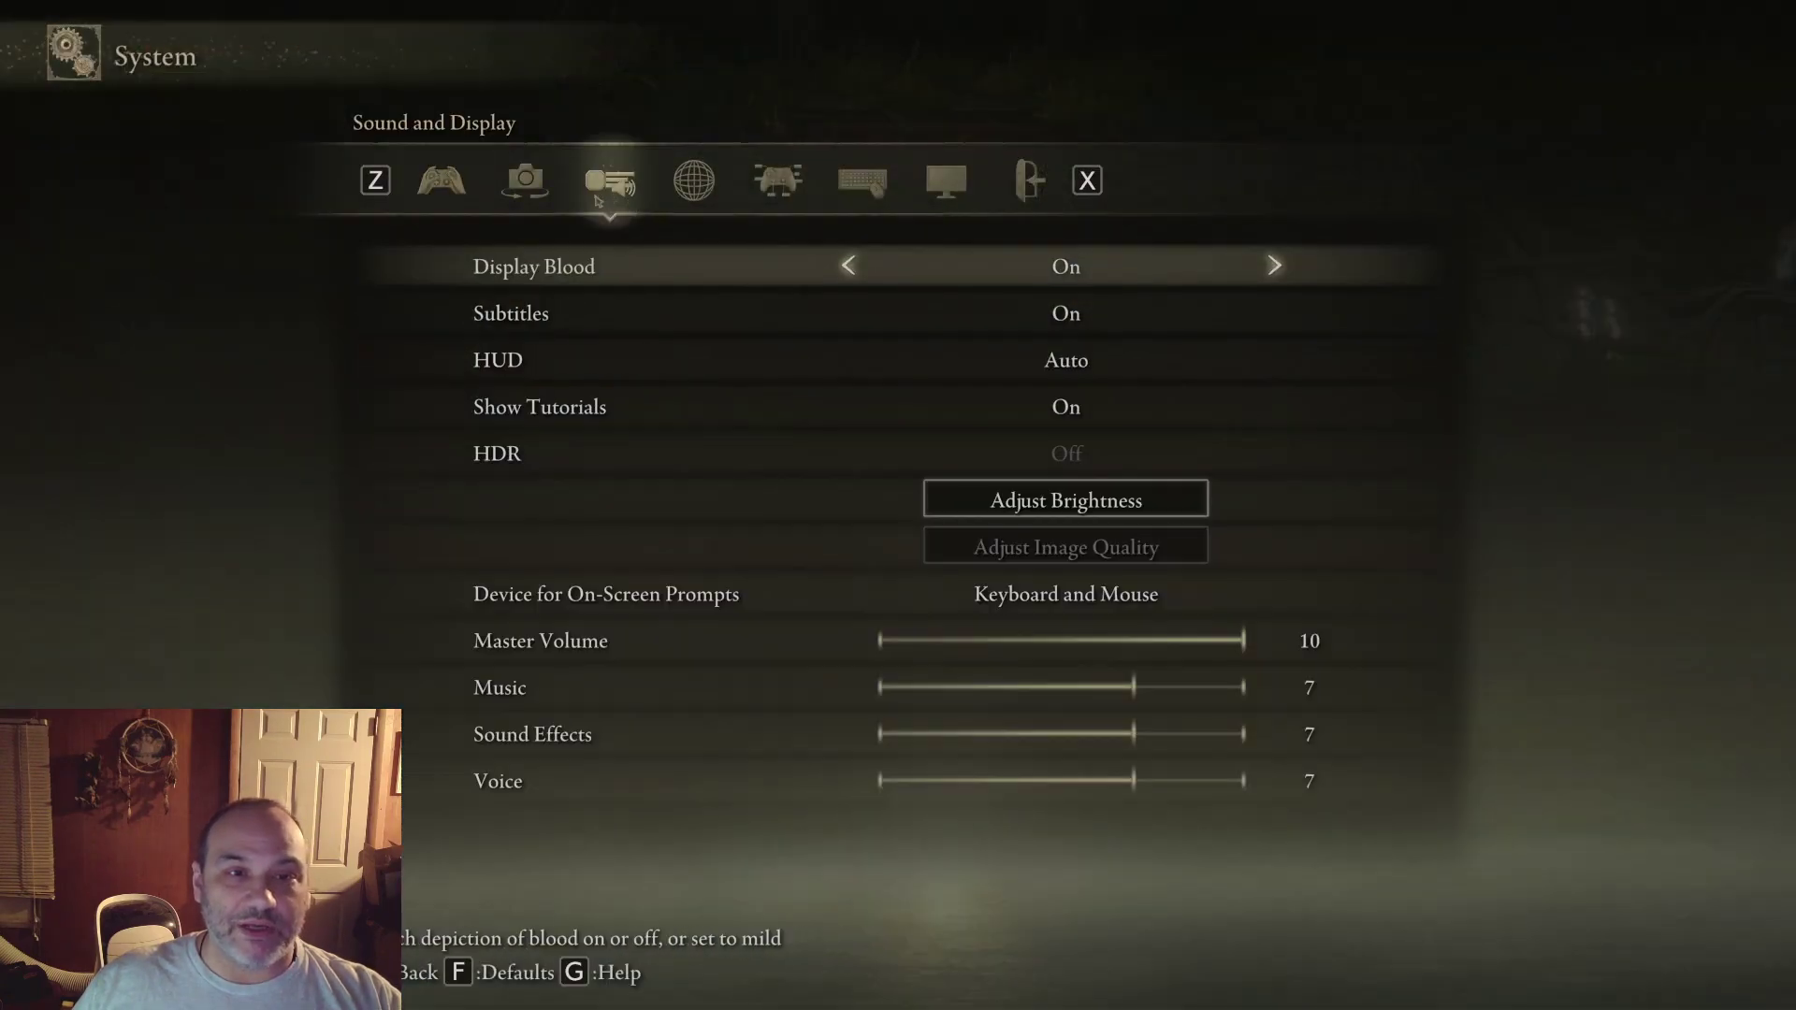
{"action": "left_click", "coordinate": [862, 180]}
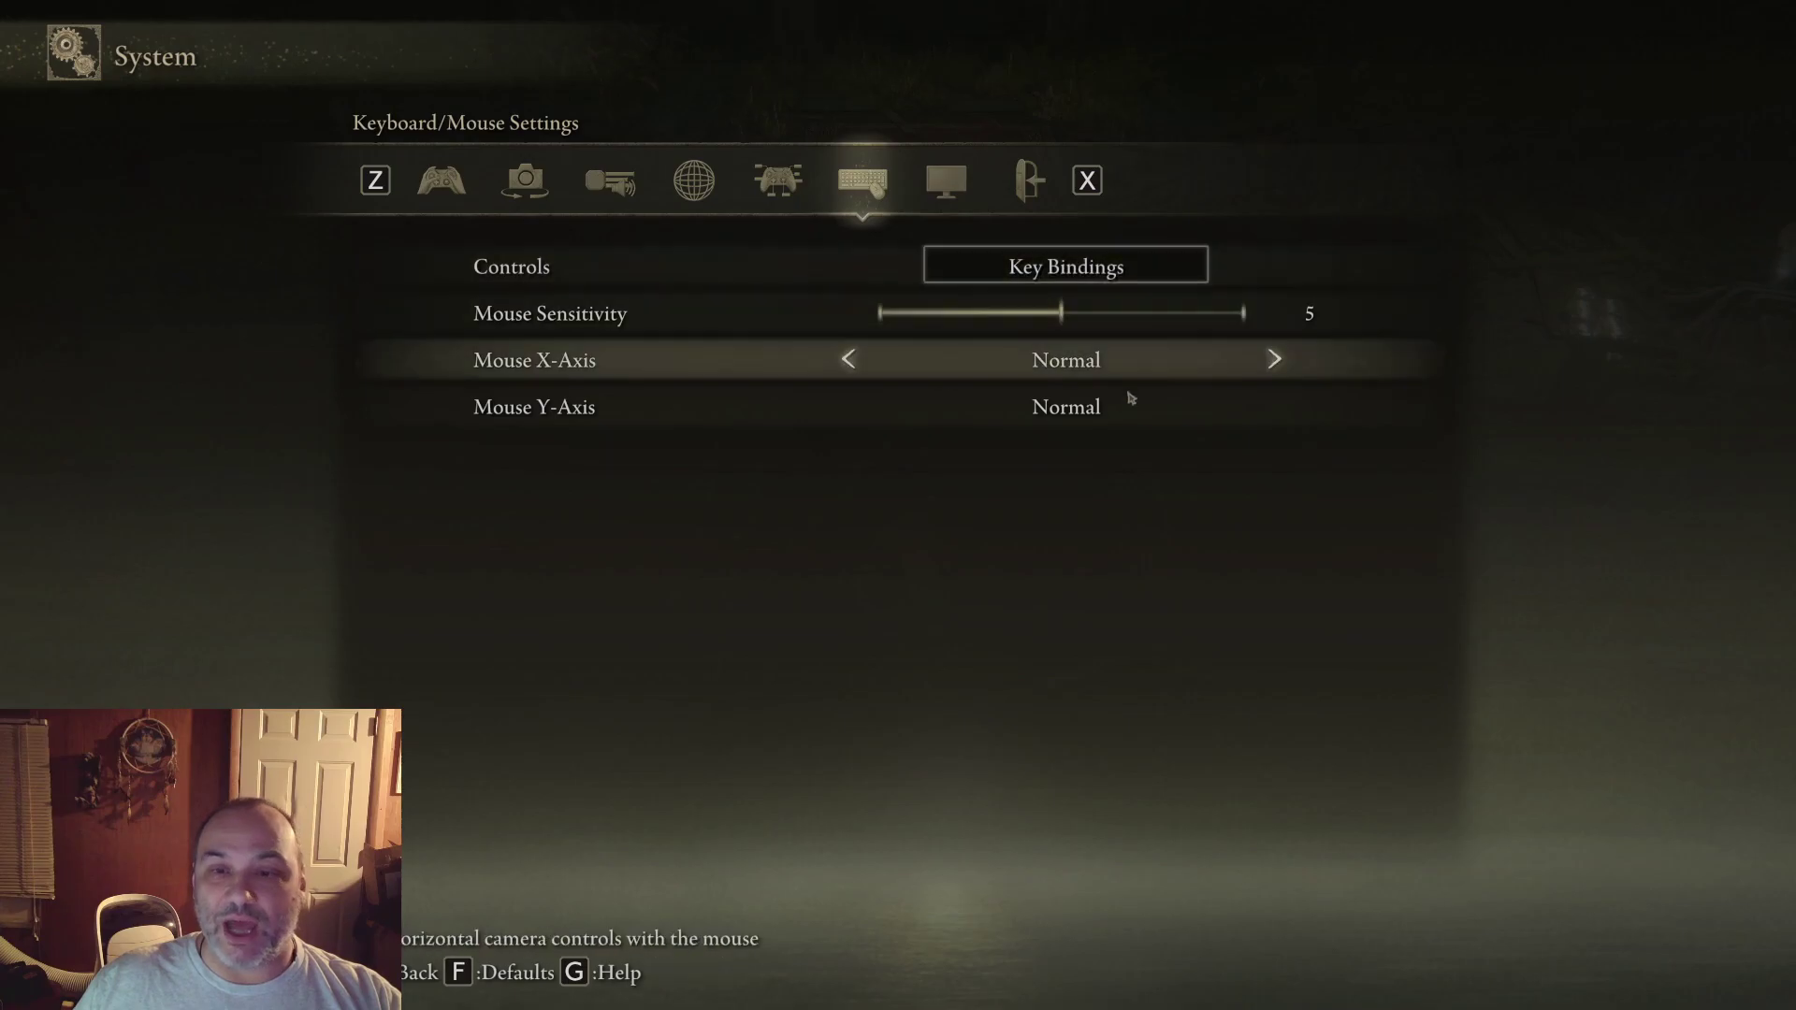
{"action": "left_click", "coordinate": [1275, 409]}
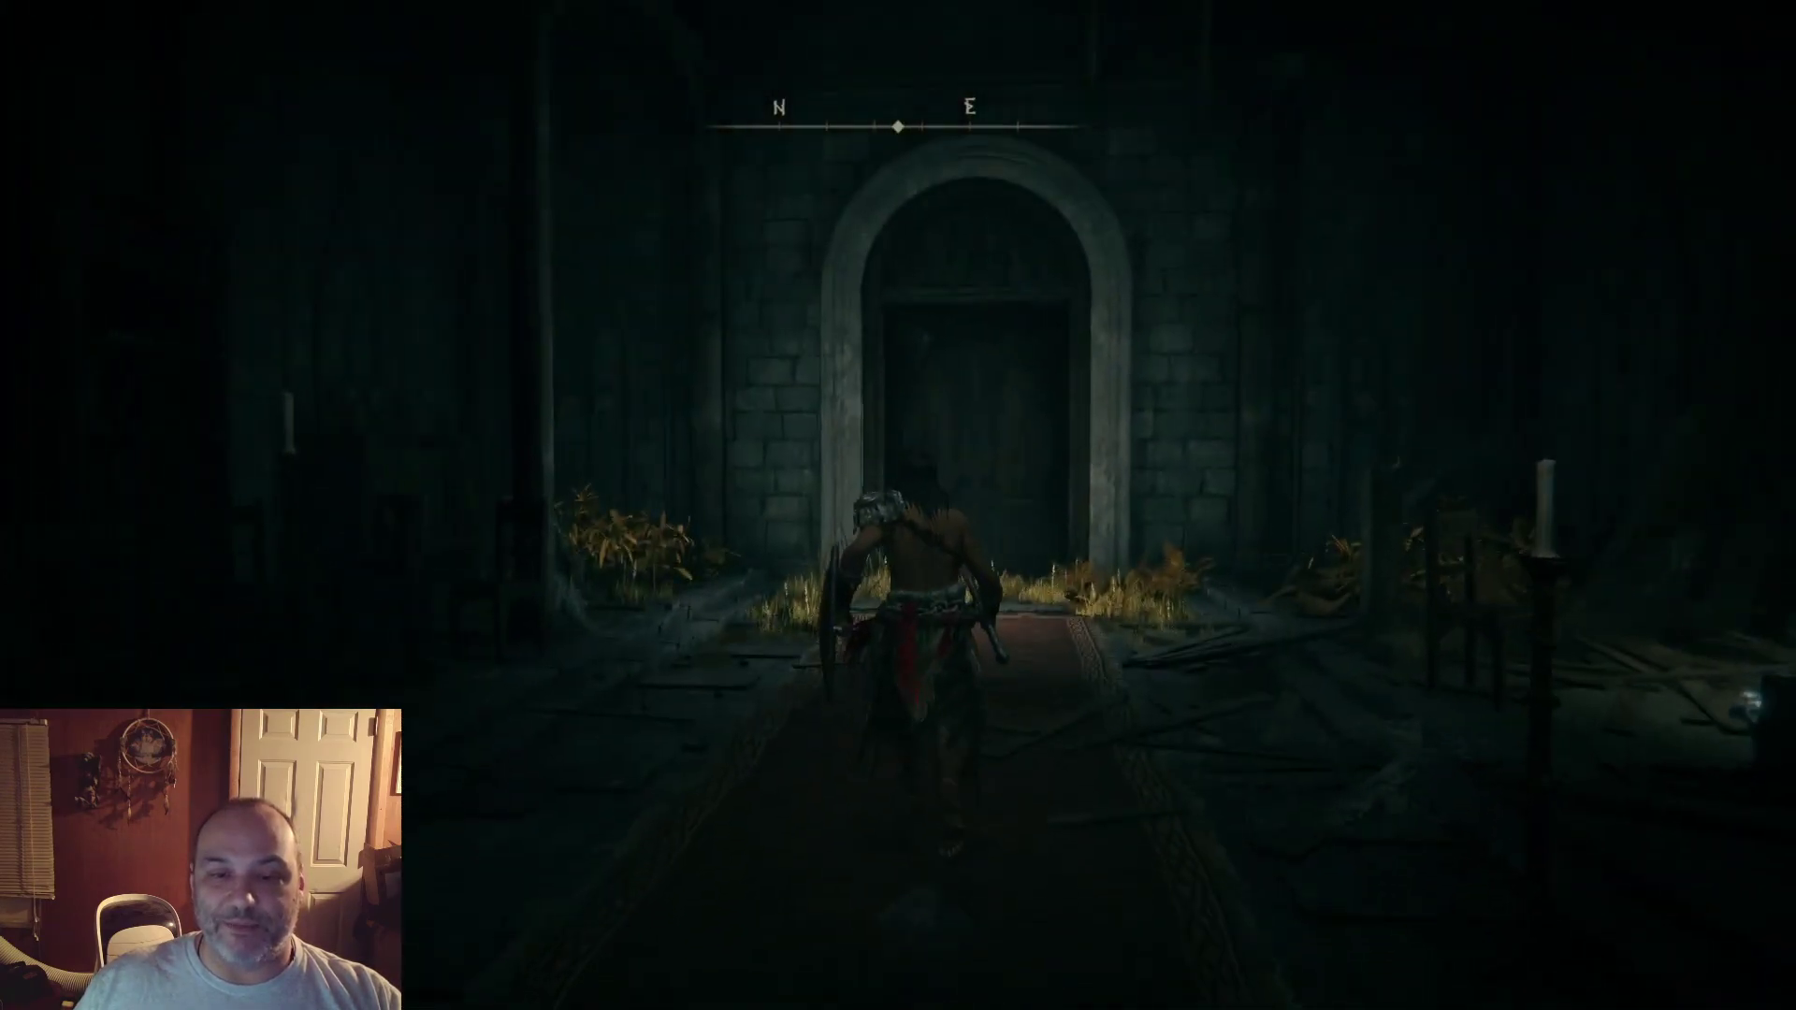
{"action": "key", "text": "Escape"}
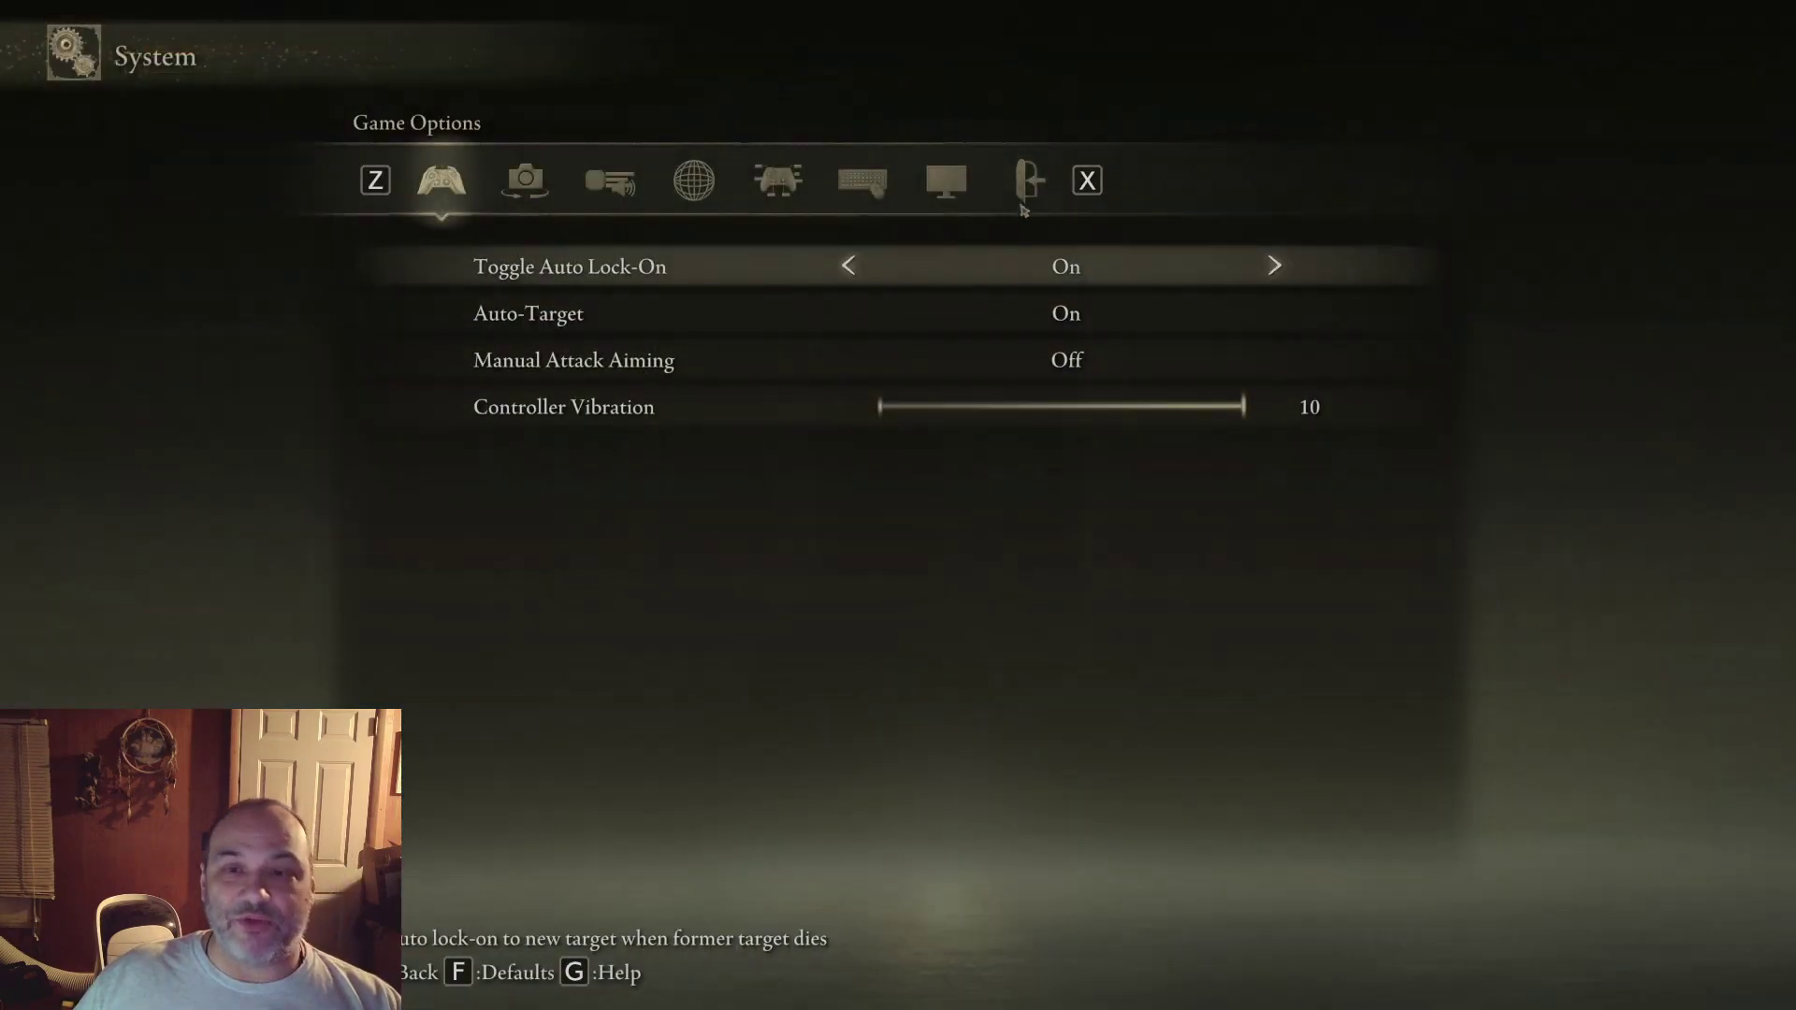
{"action": "left_click", "coordinate": [1023, 208]}
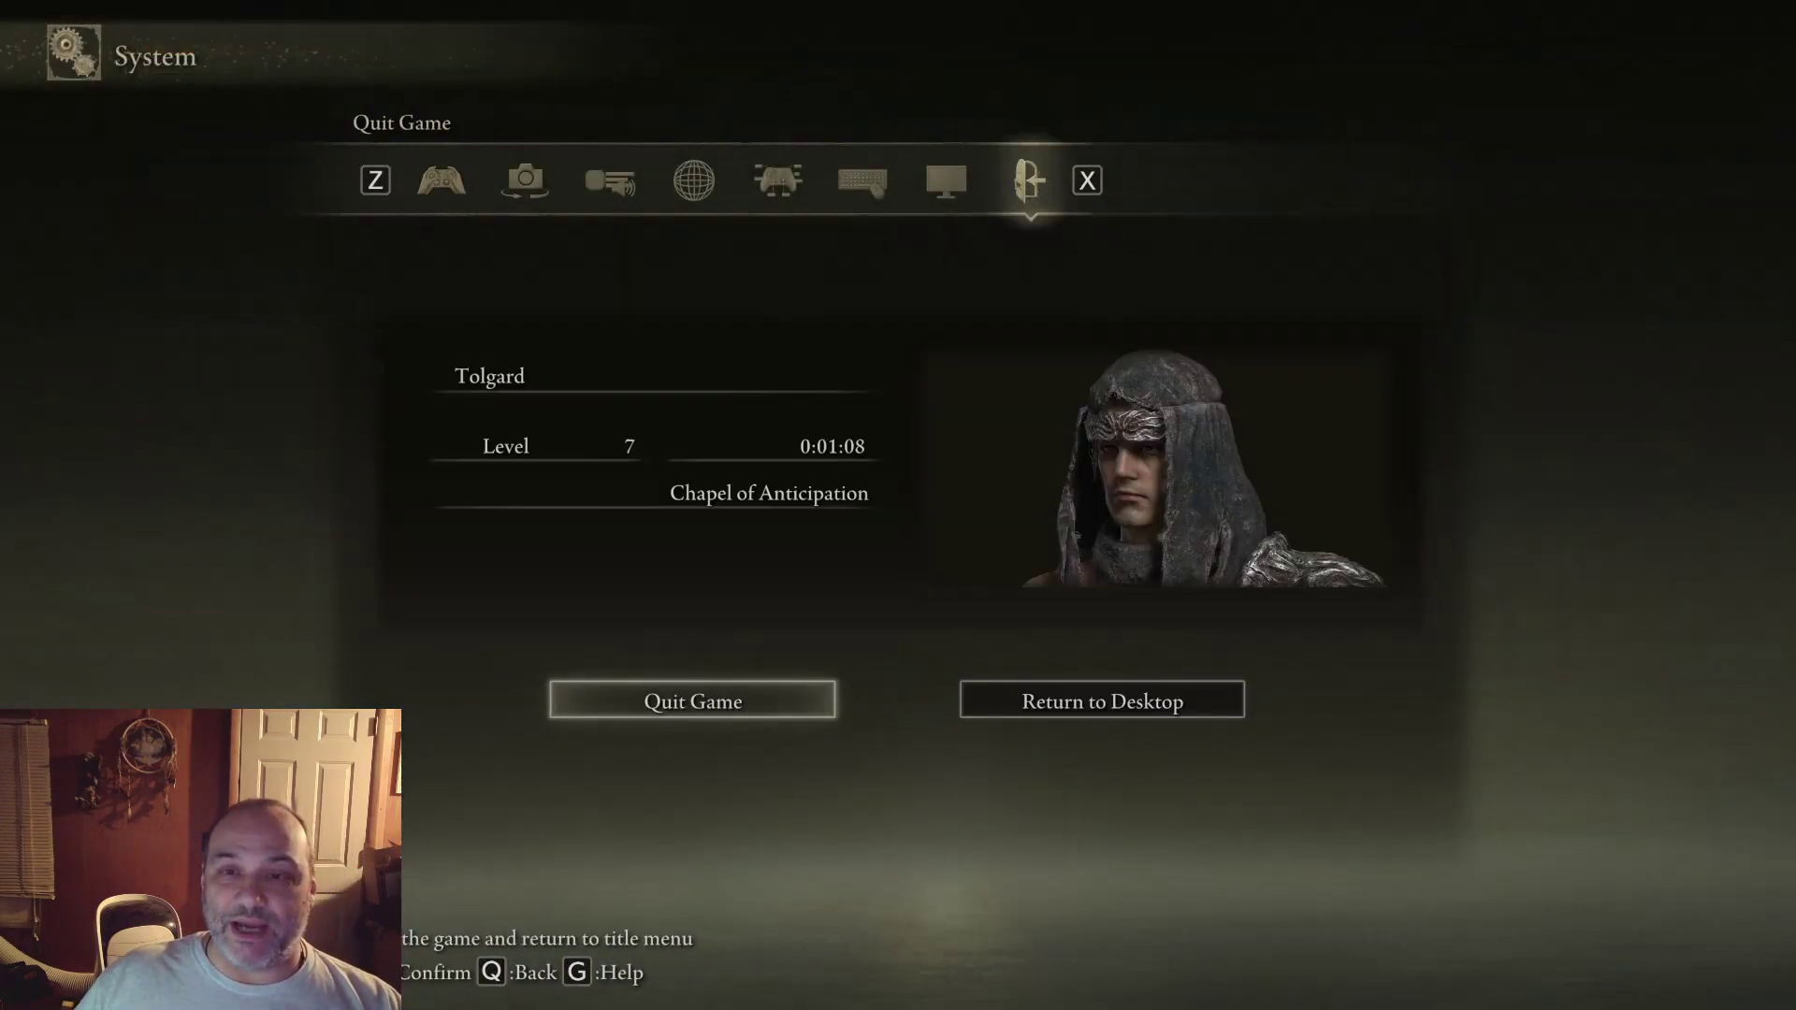
Choose Return to Desktop from the Quit Game options
{"action": "left_click", "coordinate": [1041, 704]}
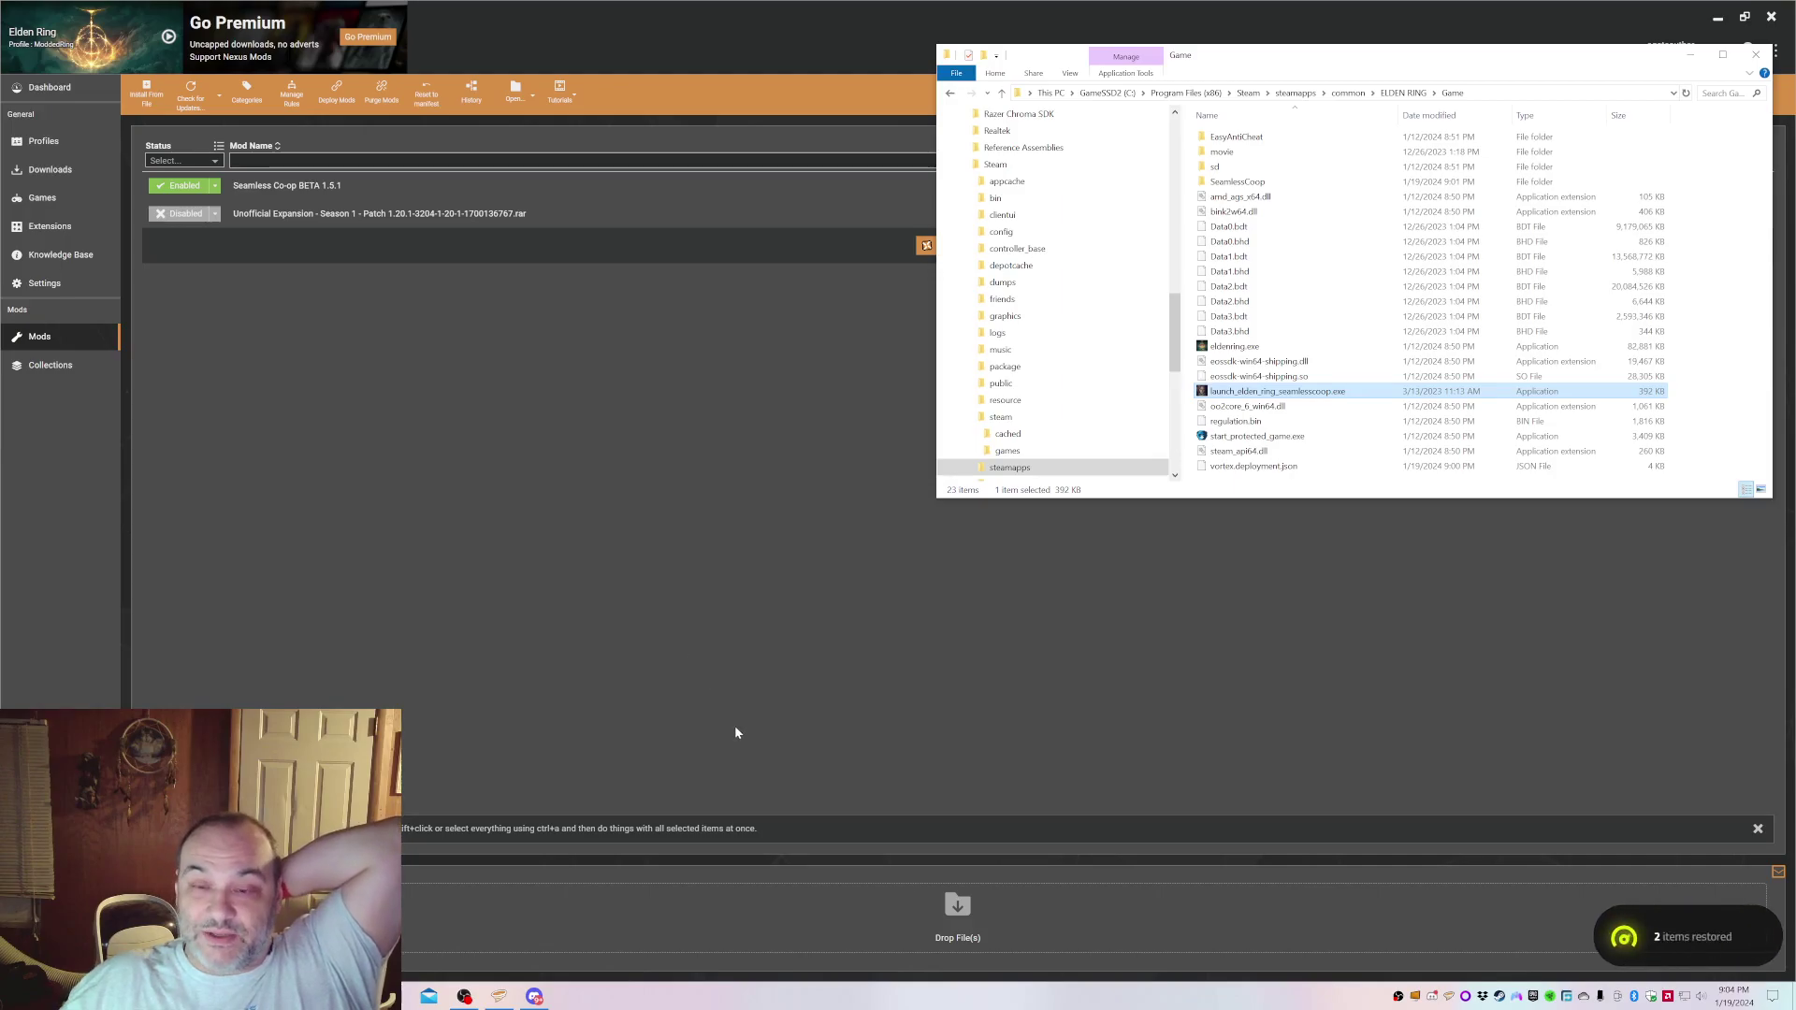
Drag the EldenModLoader zip from Downloads\EldenRing into Vortex to install EldenModLoader 3.2
{"action": "mouse_move", "coordinate": [456, 996]}
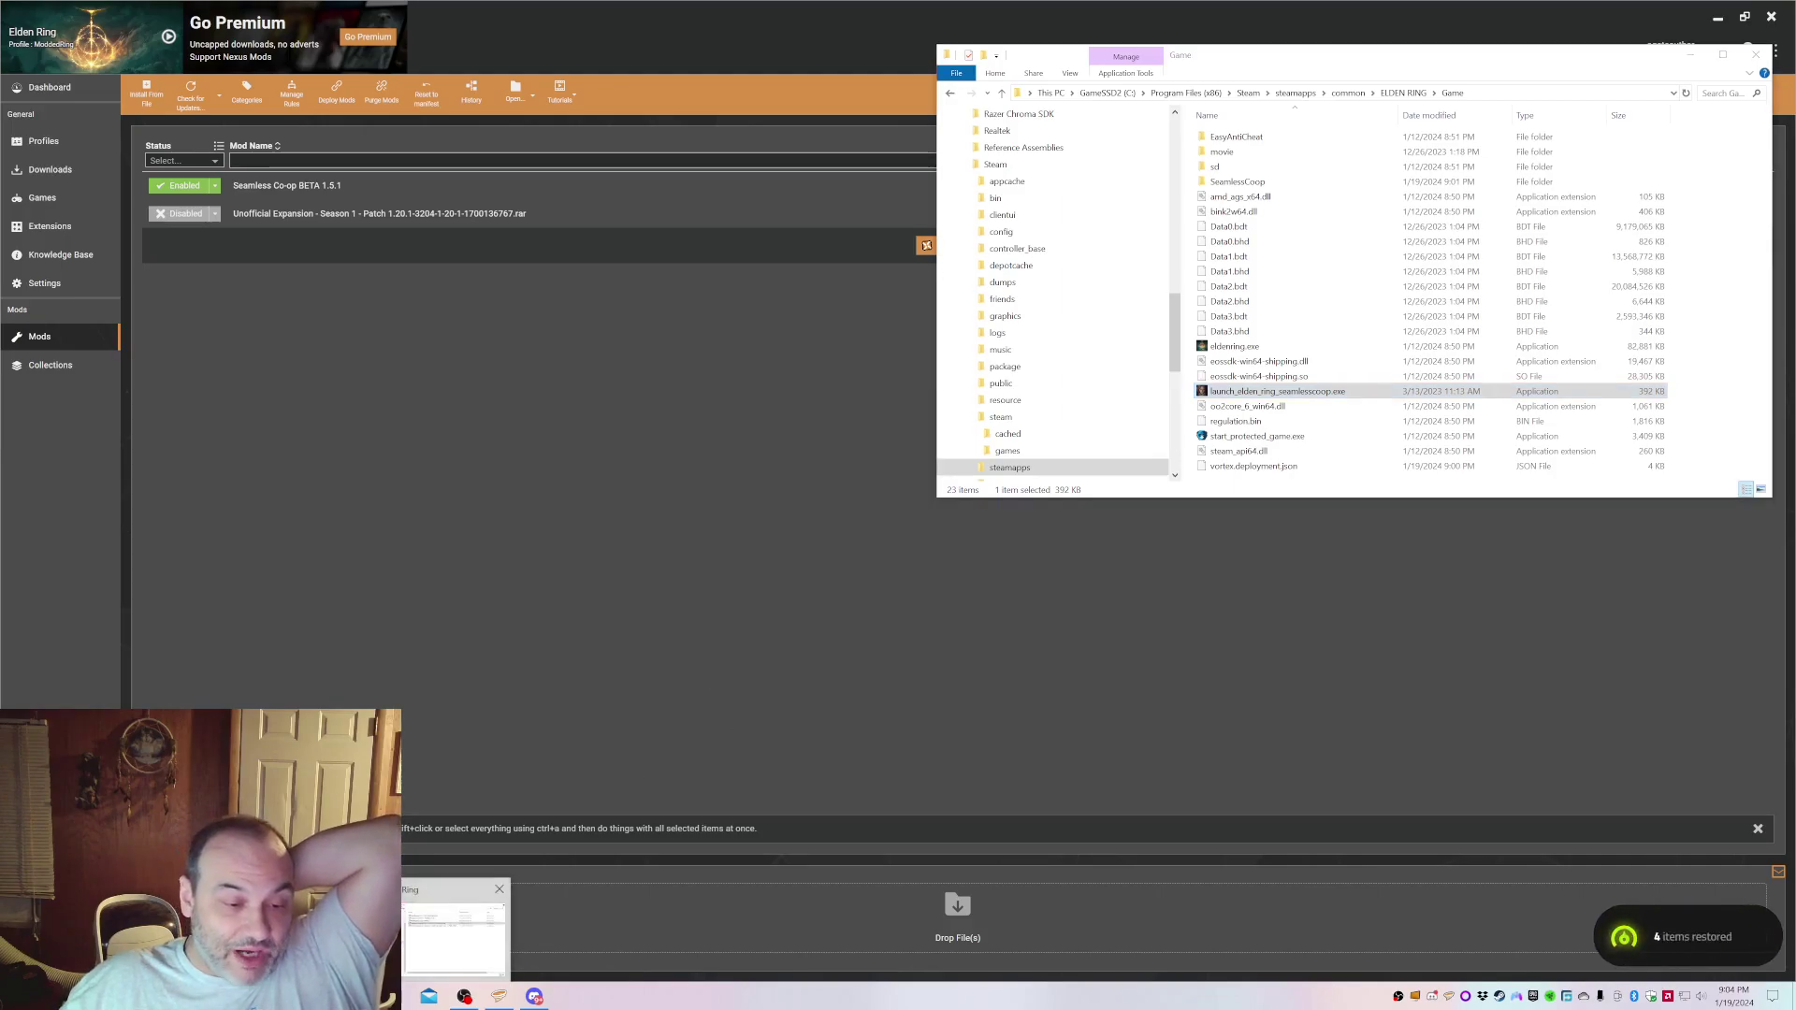
{"action": "left_click", "coordinate": [433, 947]}
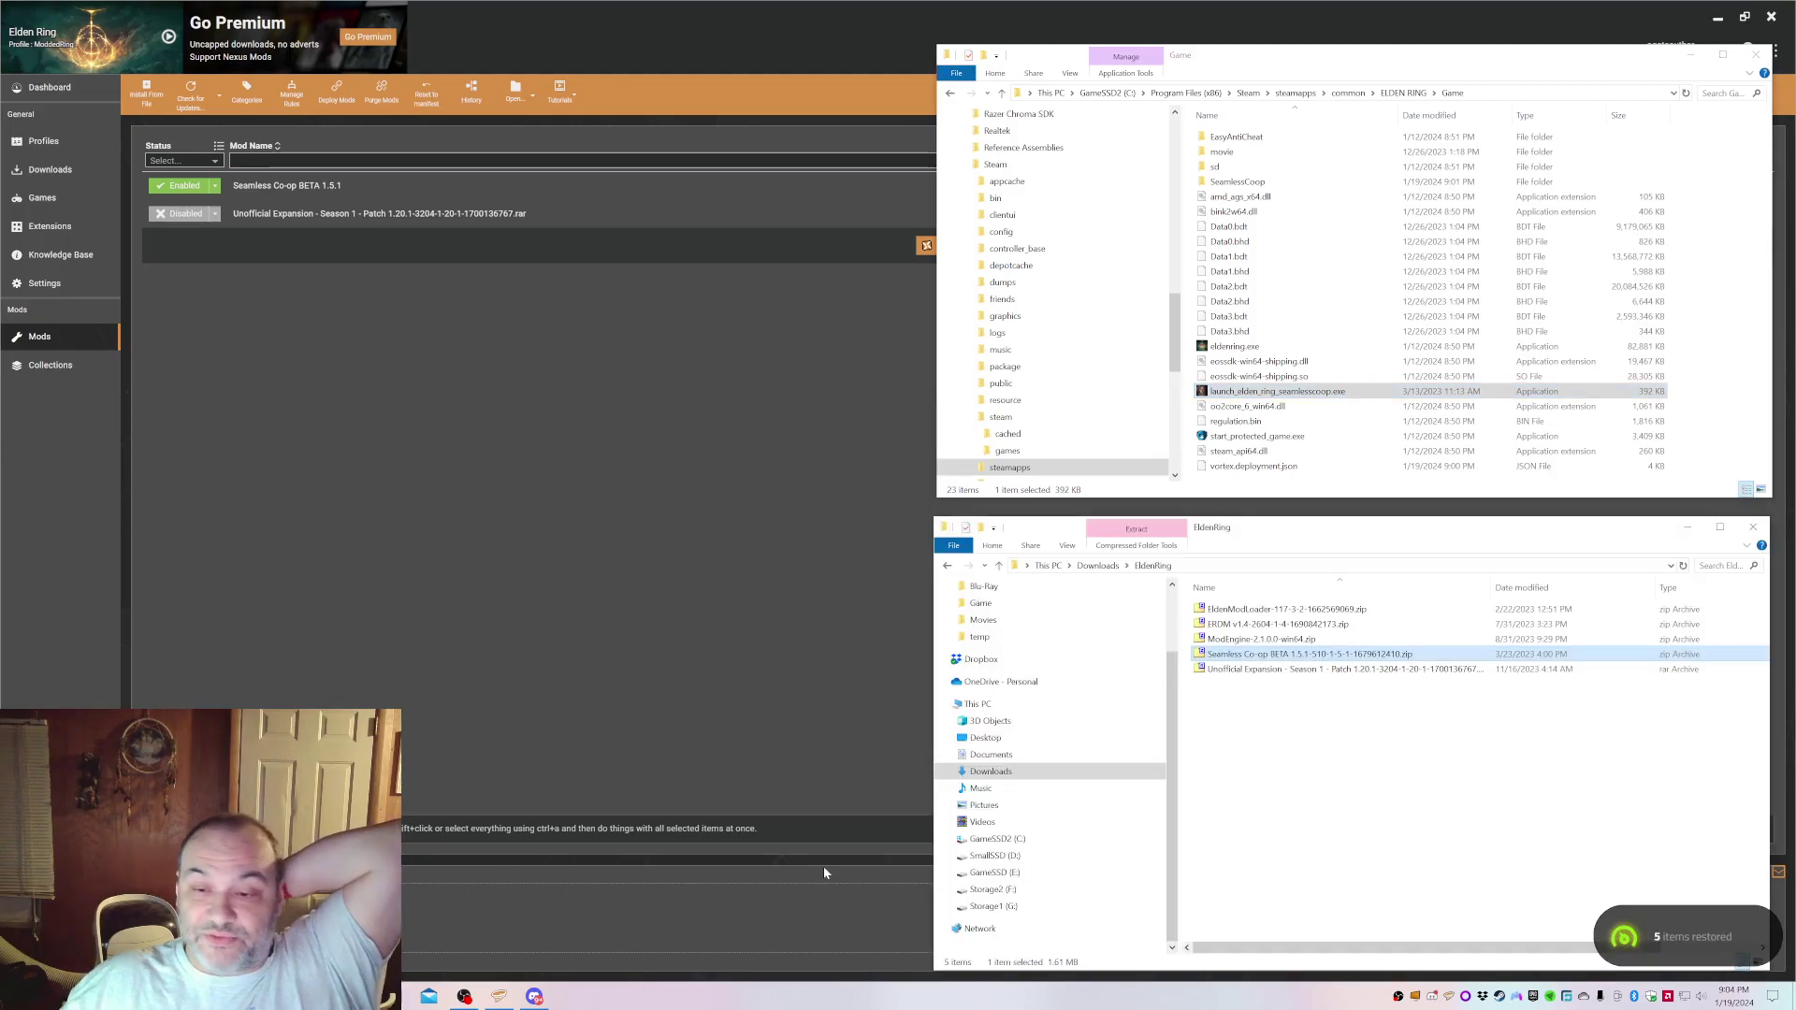
{"action": "left_click", "coordinate": [1260, 613]}
{"action": "left_click_drag", "start_coordinate": [1260, 612], "coordinate": [523, 922]}
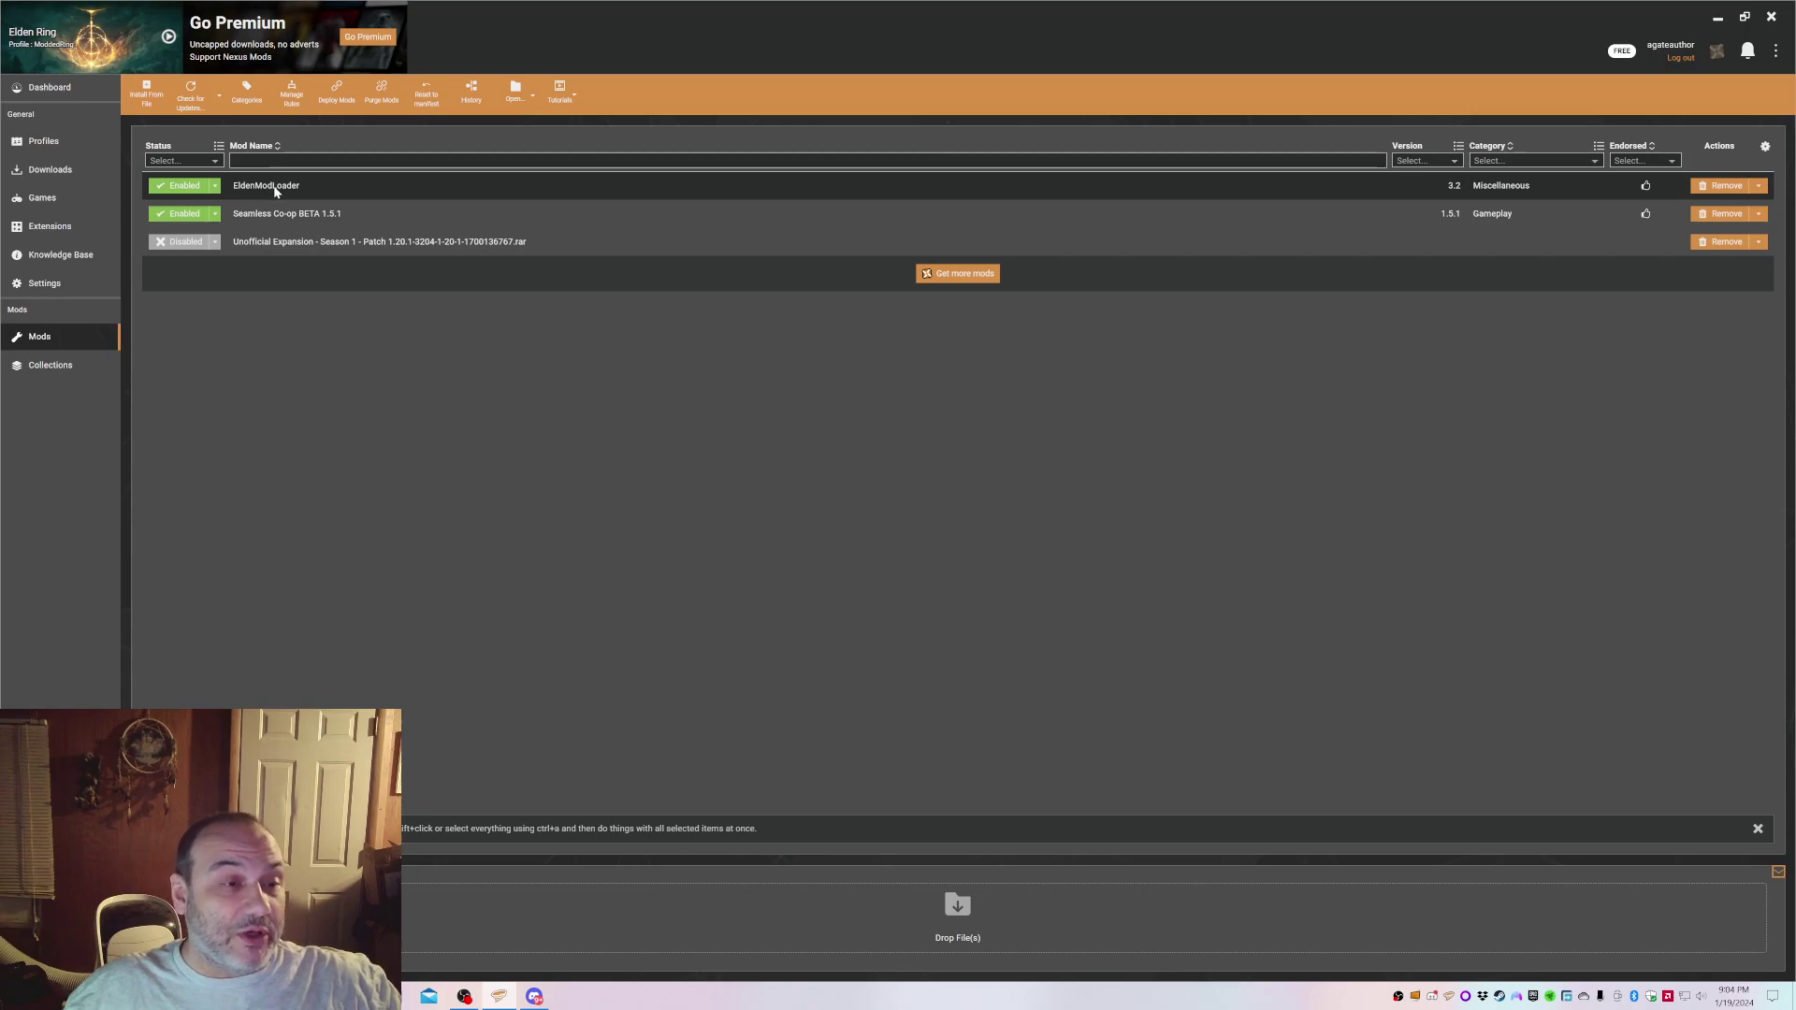
Open the EldenModLoader mod folder on disk, create a 'mods' folder there and open it
{"action": "right_click", "coordinate": [269, 191]}
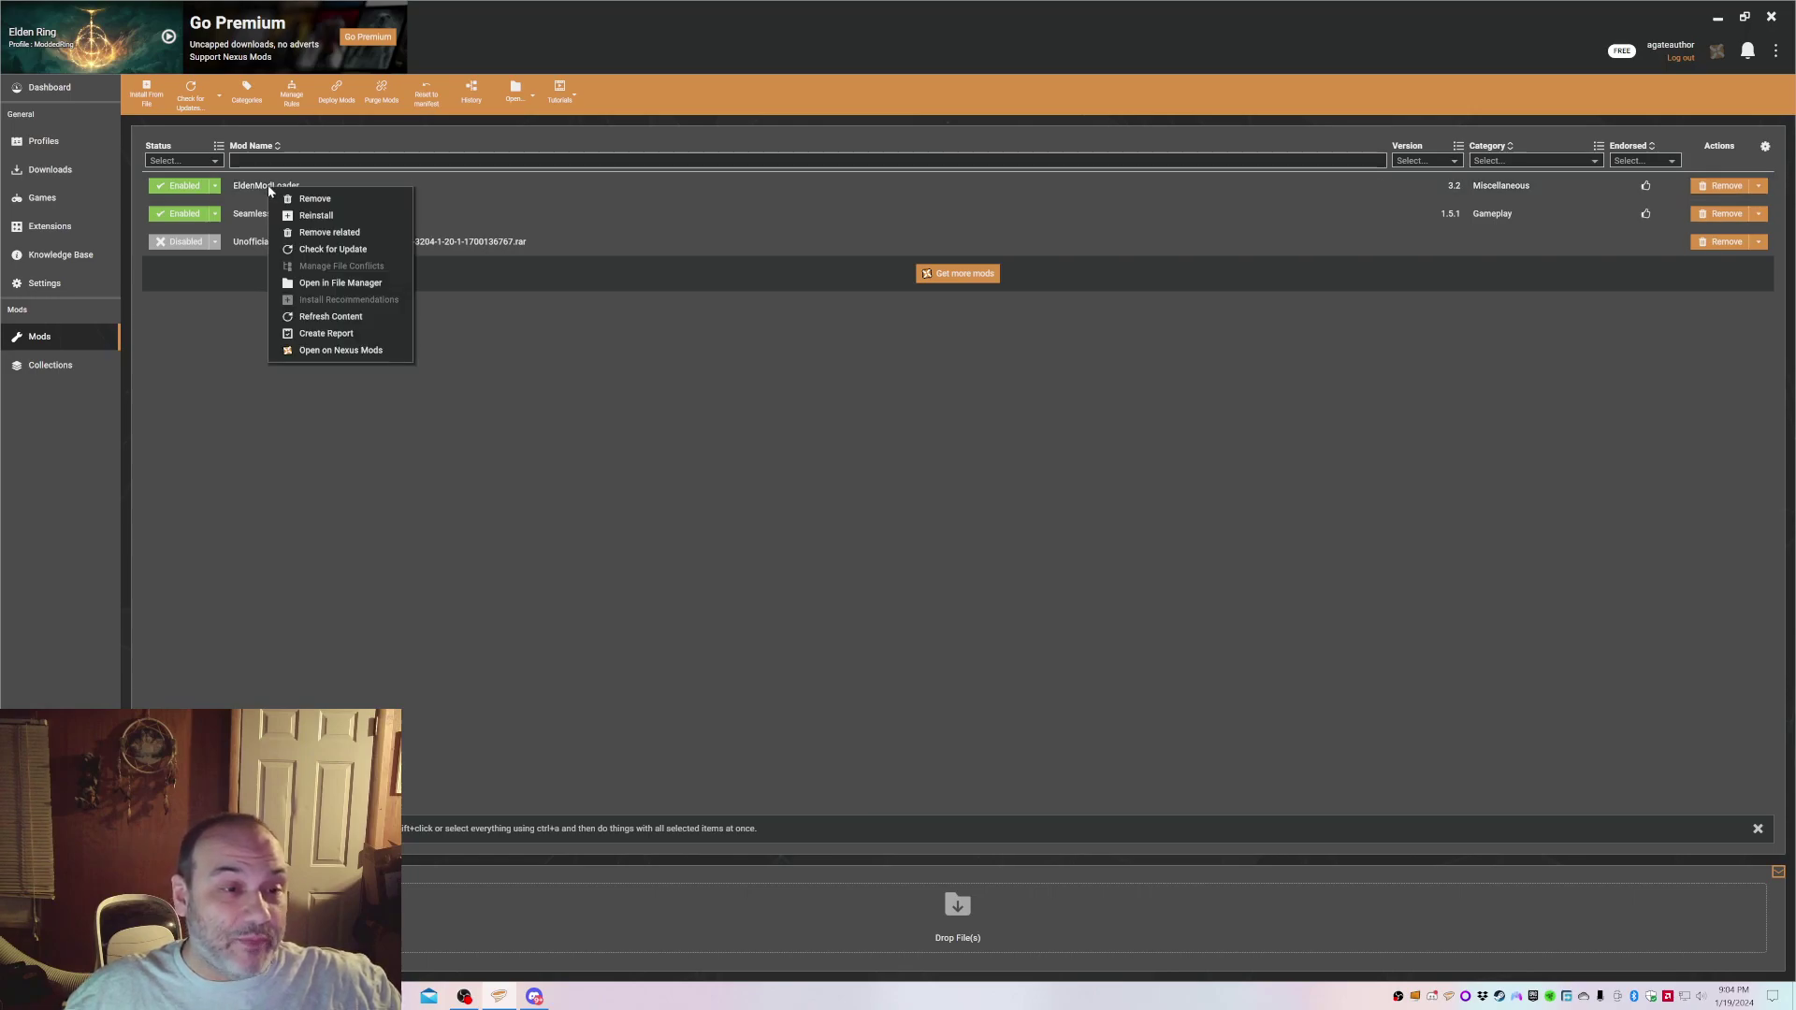
{"action": "left_click", "coordinate": [336, 286]}
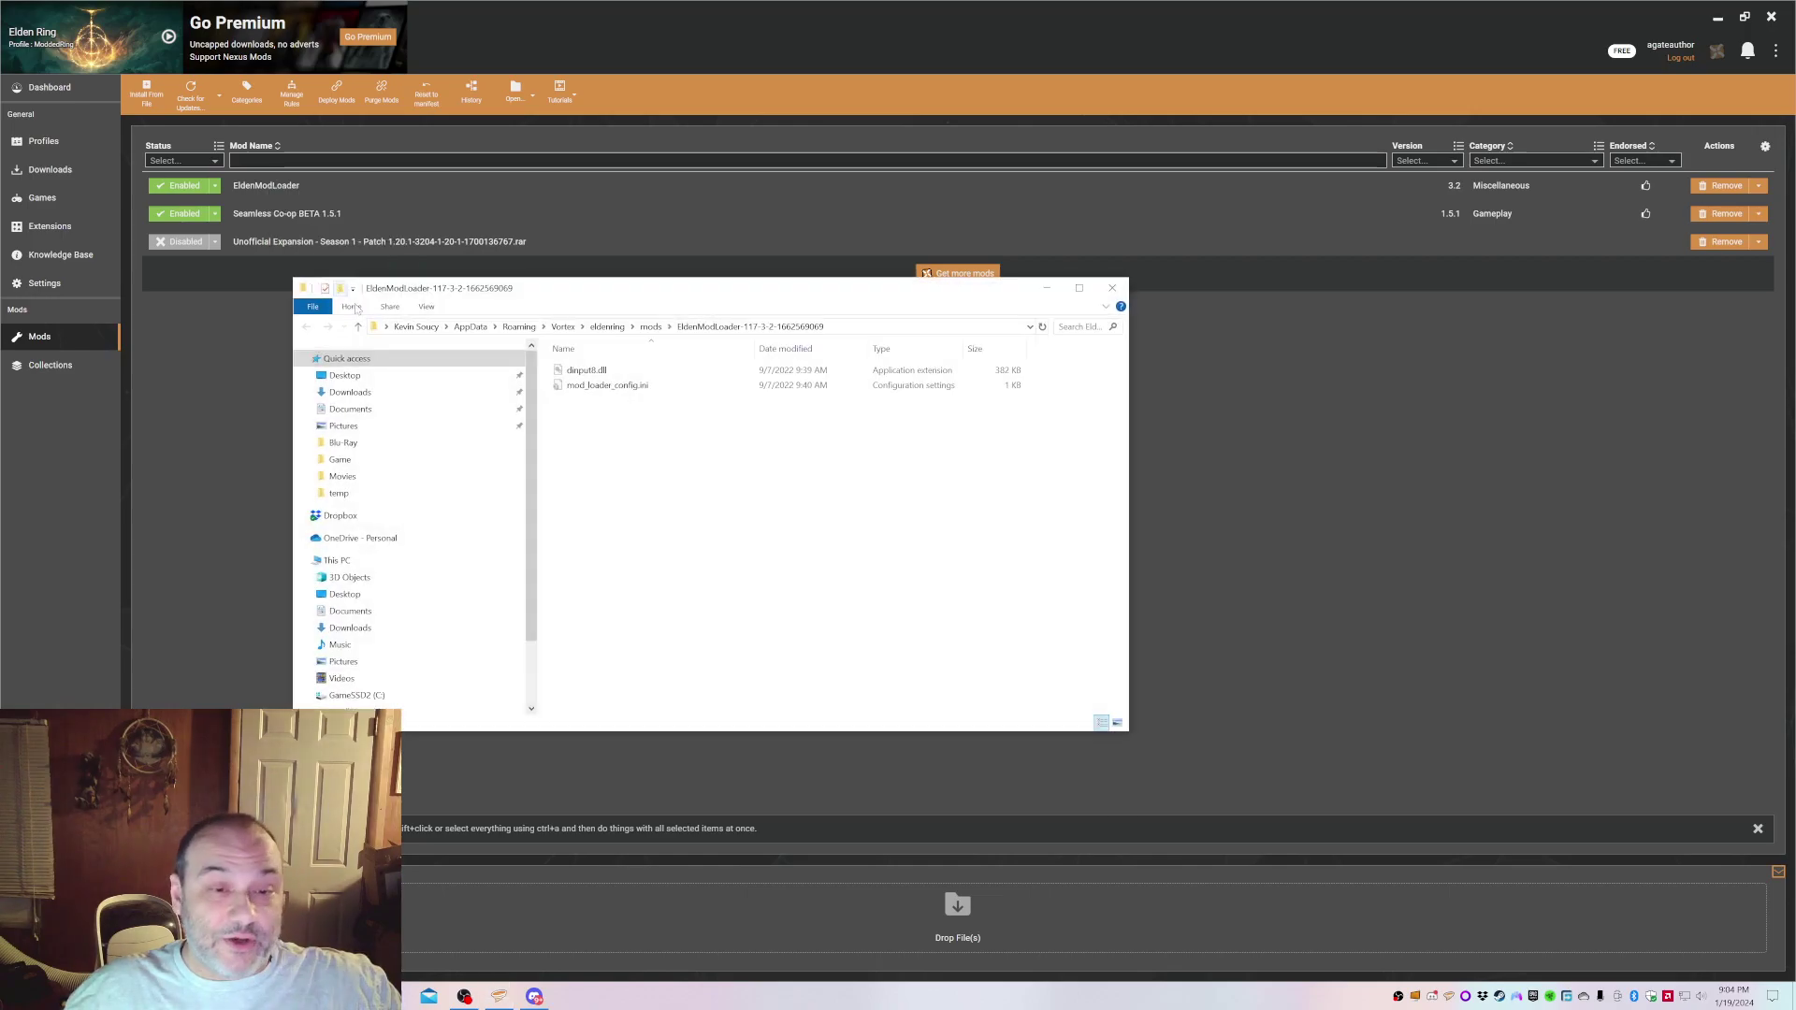
{"action": "right_click", "coordinate": [604, 485]}
{"action": "mouse_move", "coordinate": [651, 695]}
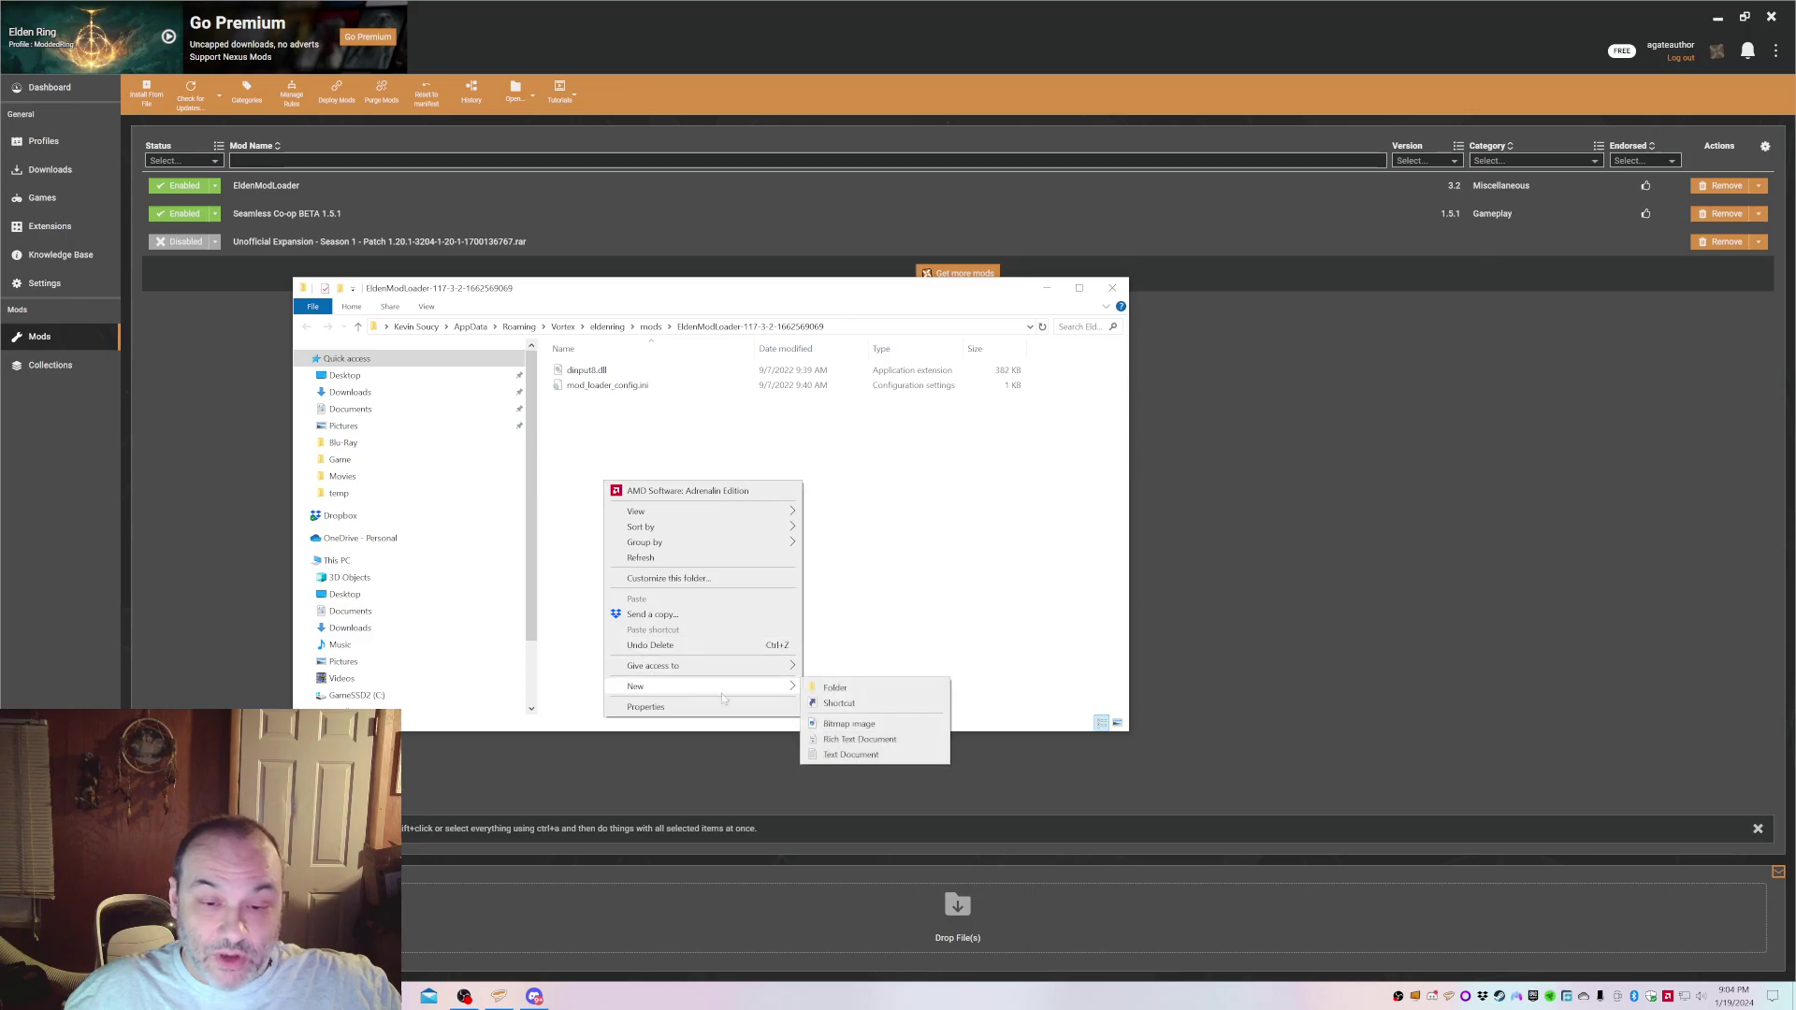
{"action": "left_click", "coordinate": [852, 692]}
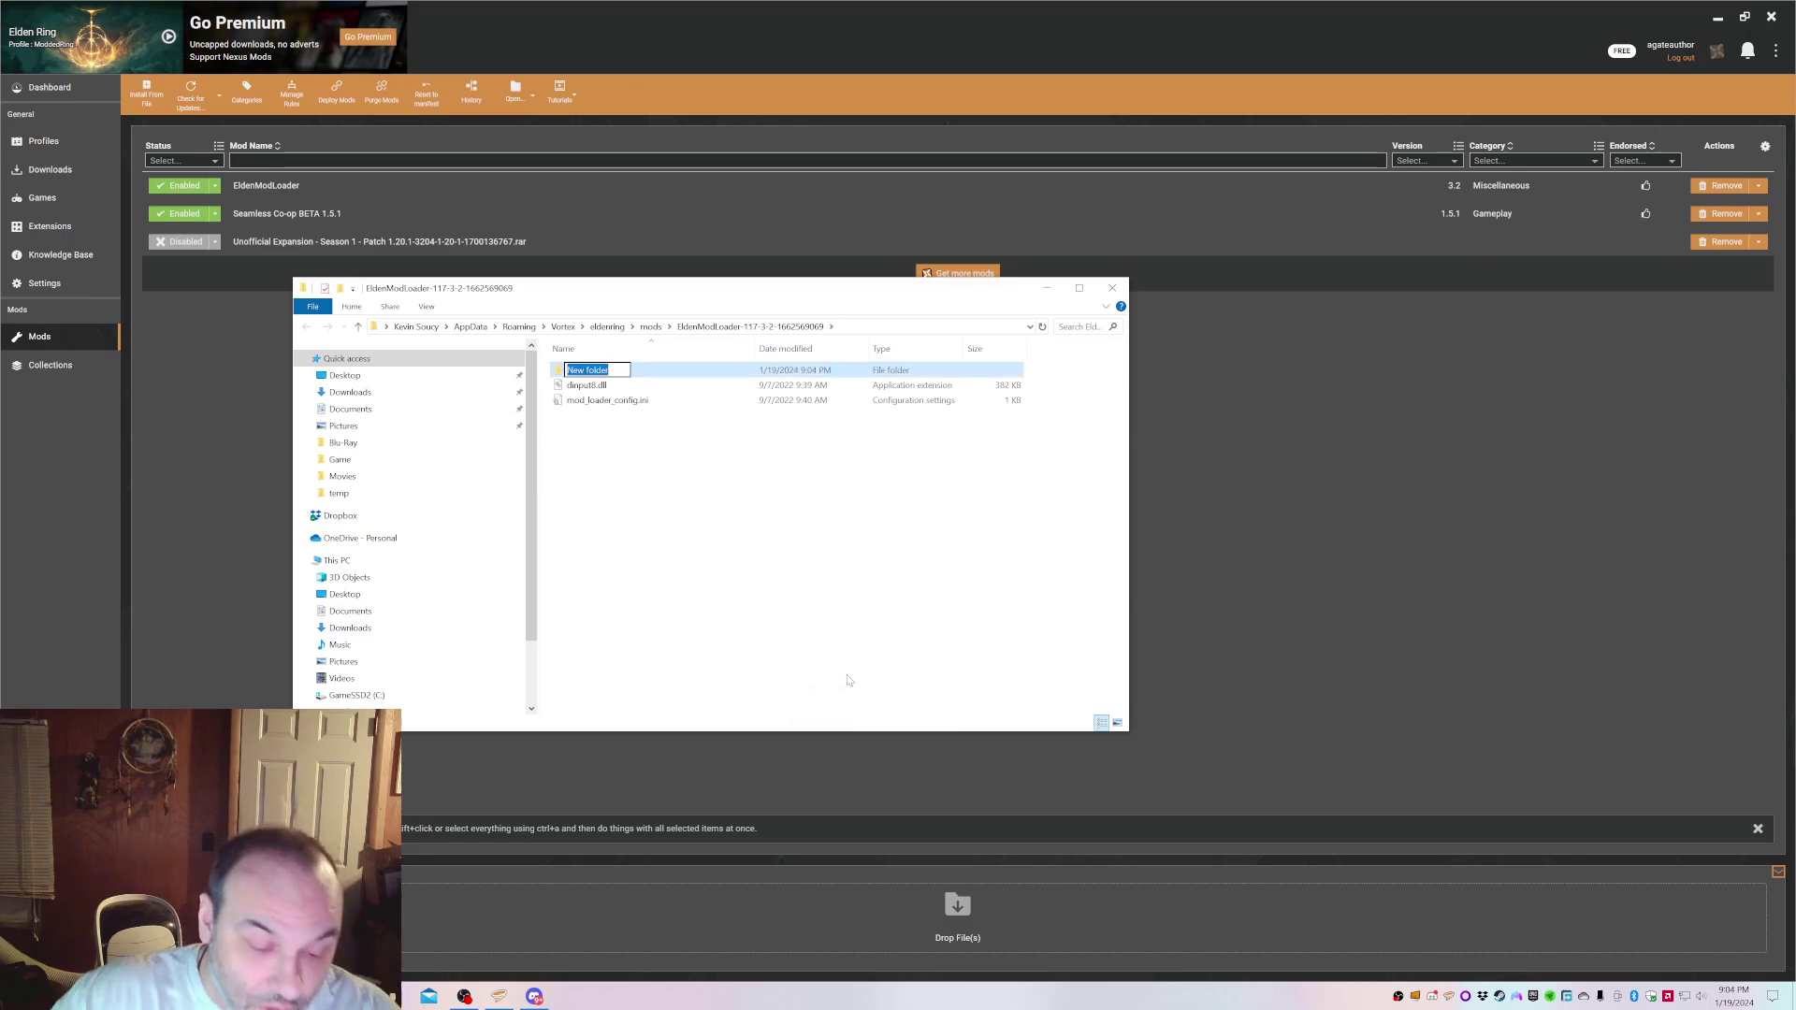
{"action": "type", "text": "mods"}
{"action": "key", "text": "Return"}
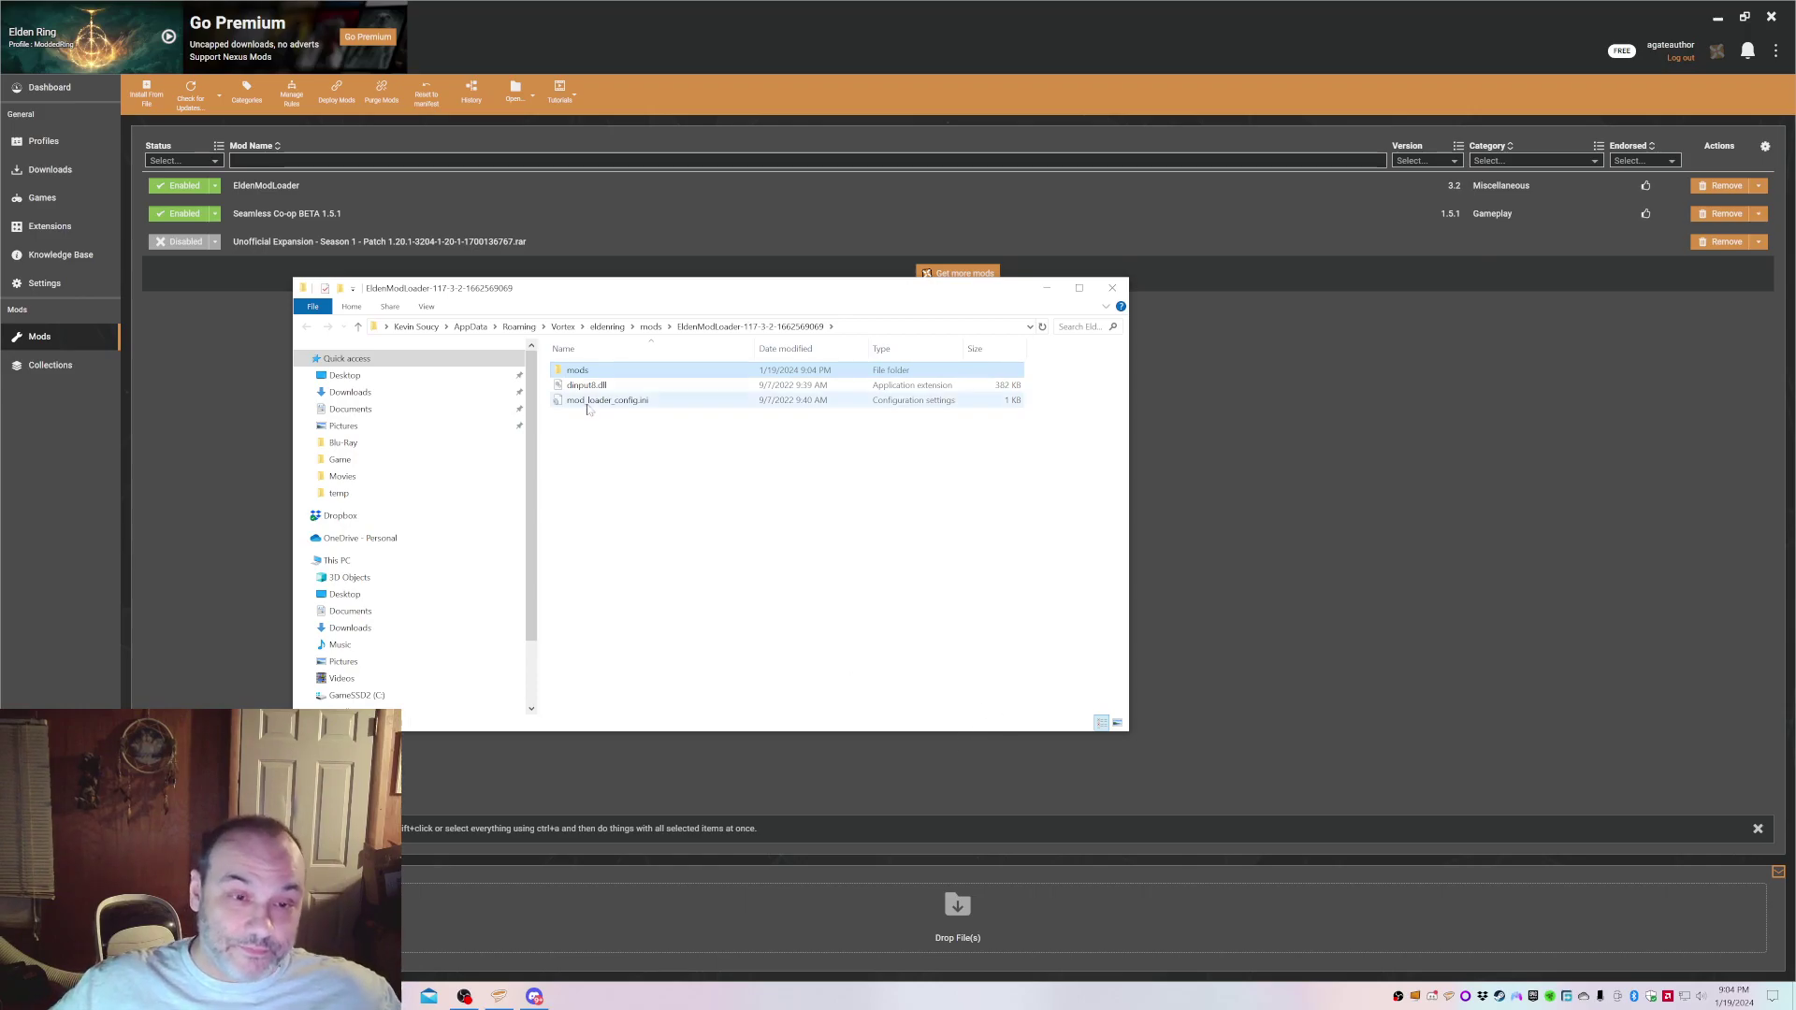
{"action": "double_click", "coordinate": [576, 372]}
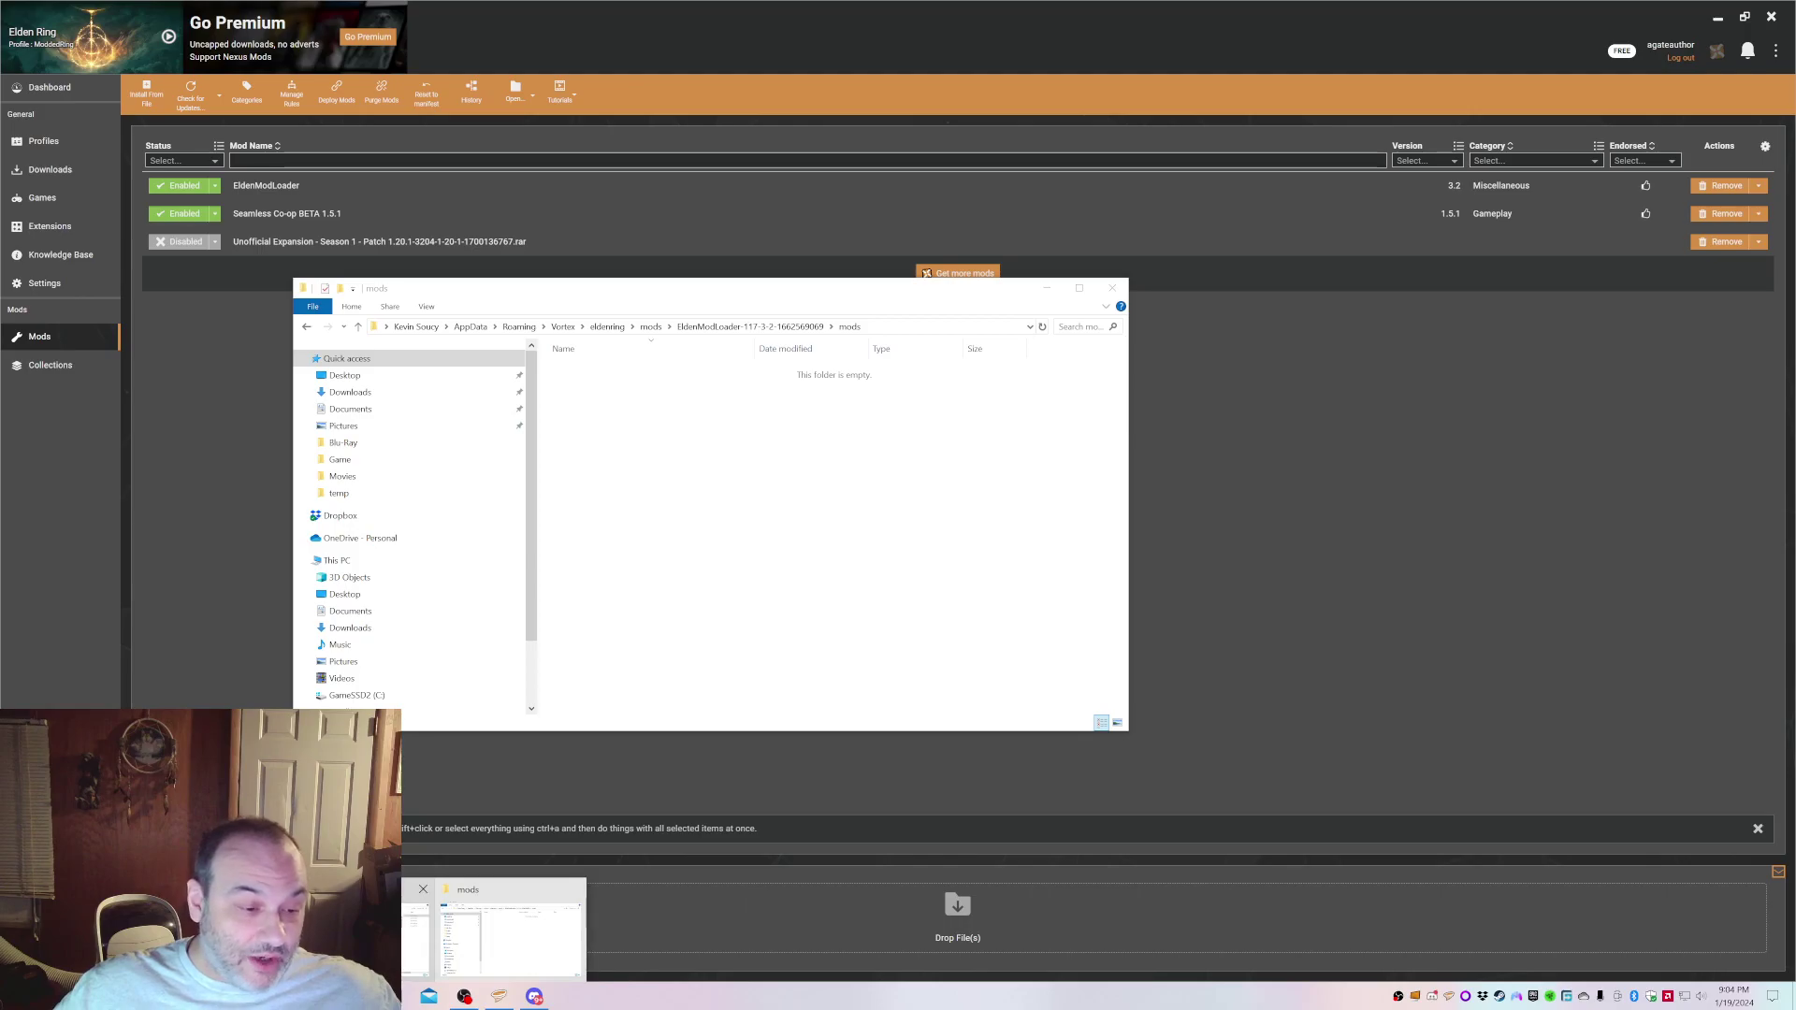
Move elden_ring_seamless_coop.dll and seamlesscoopsettings.ini from SeamlessCoop into mods, then close that window
{"action": "mouse_move", "coordinate": [280, 931]}
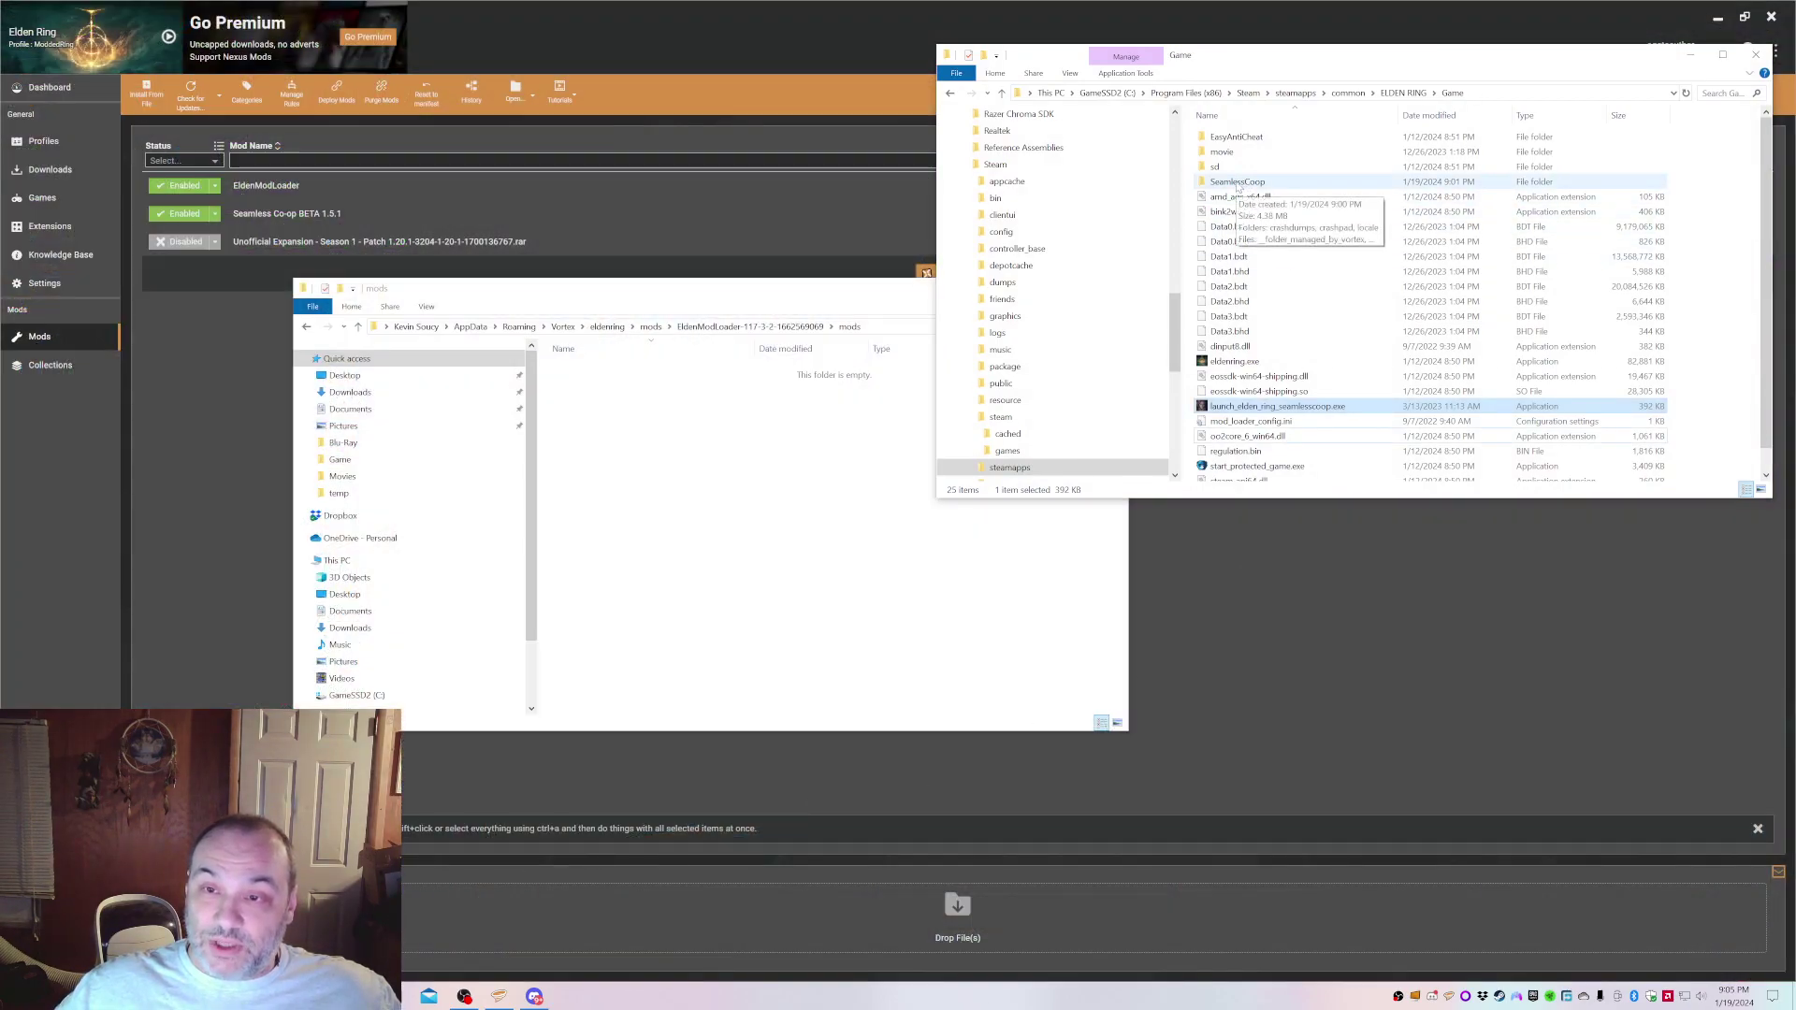
{"action": "double_click", "coordinate": [1236, 182]}
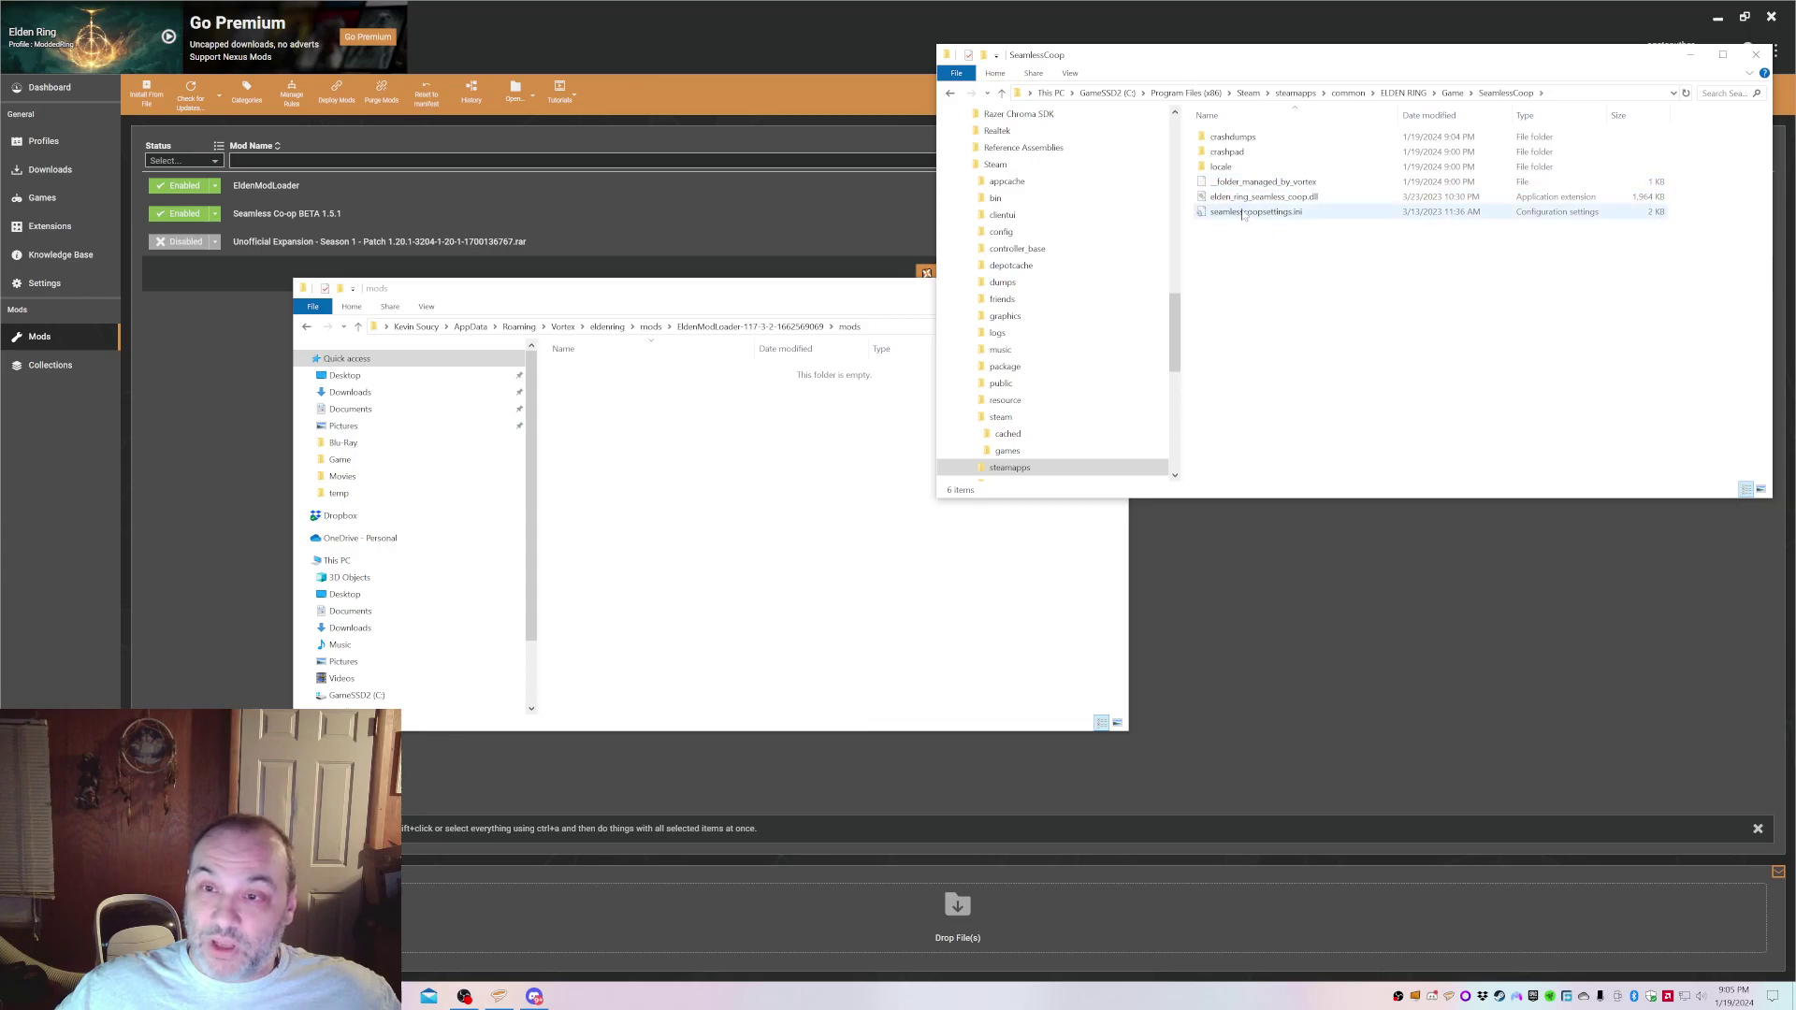
{"action": "left_click", "coordinate": [1244, 197]}
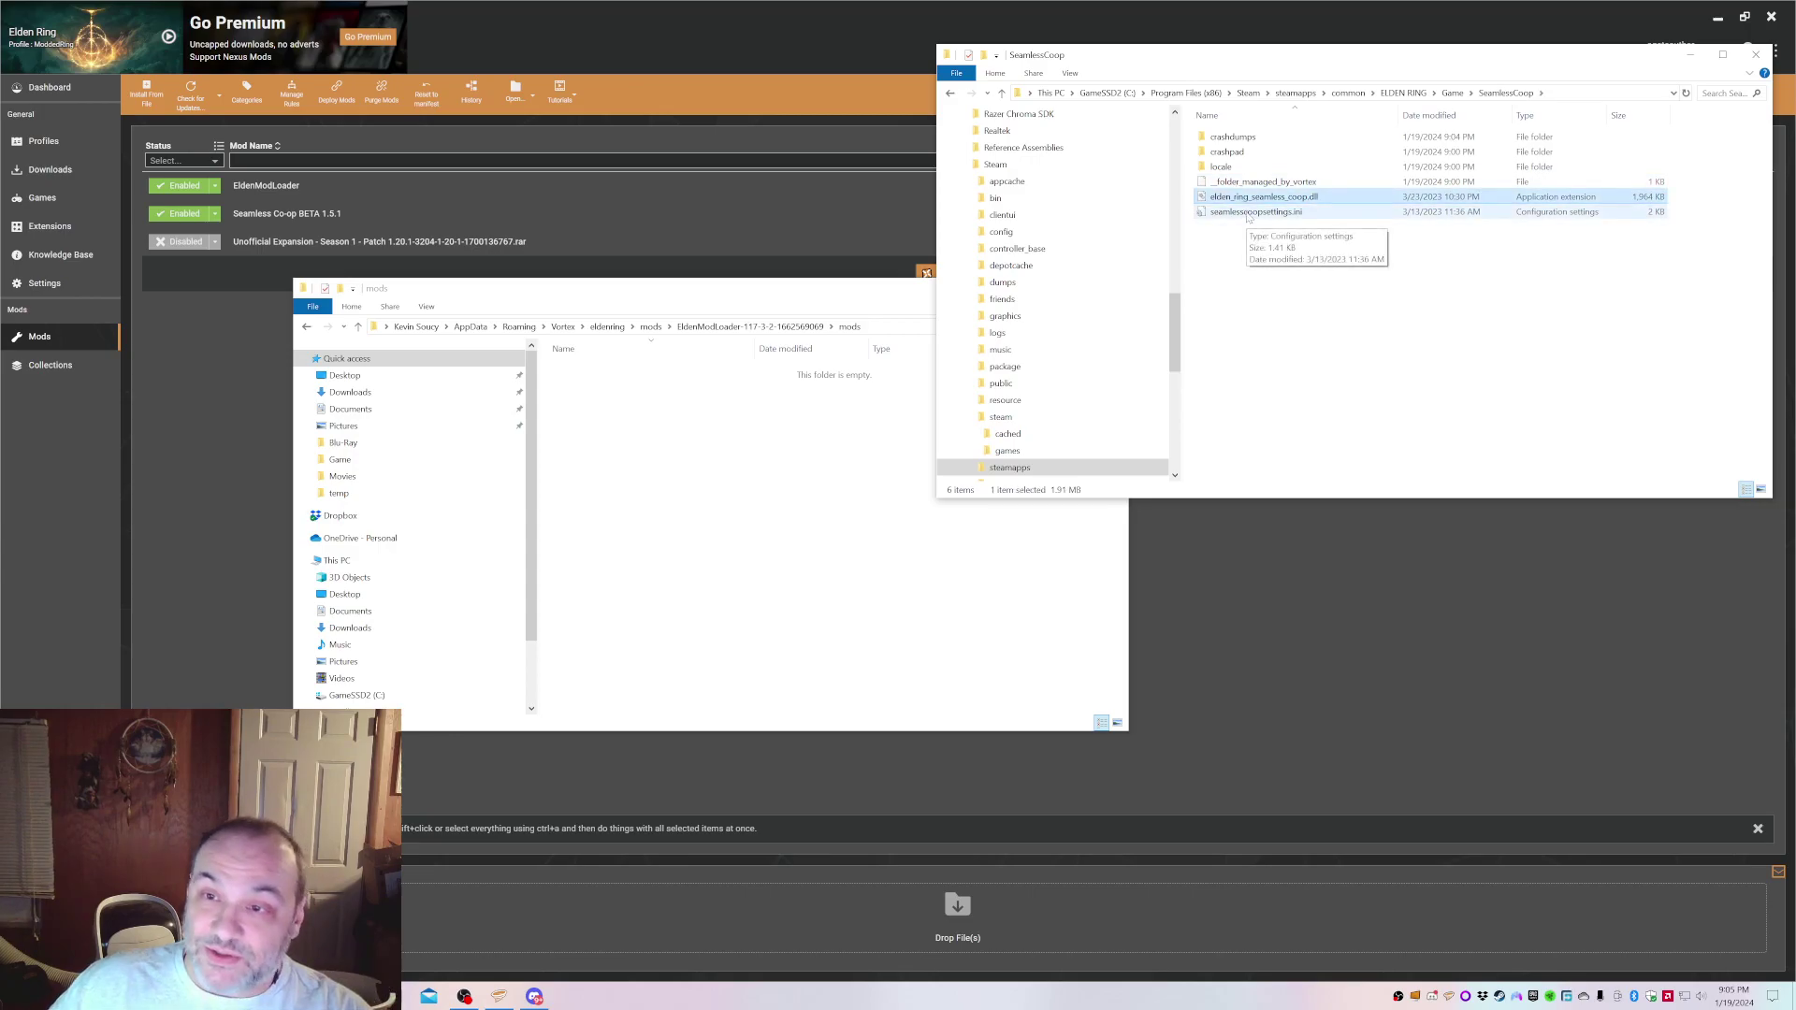
{"action": "left_click", "coordinate": [1248, 214], "text": "ctrl"}
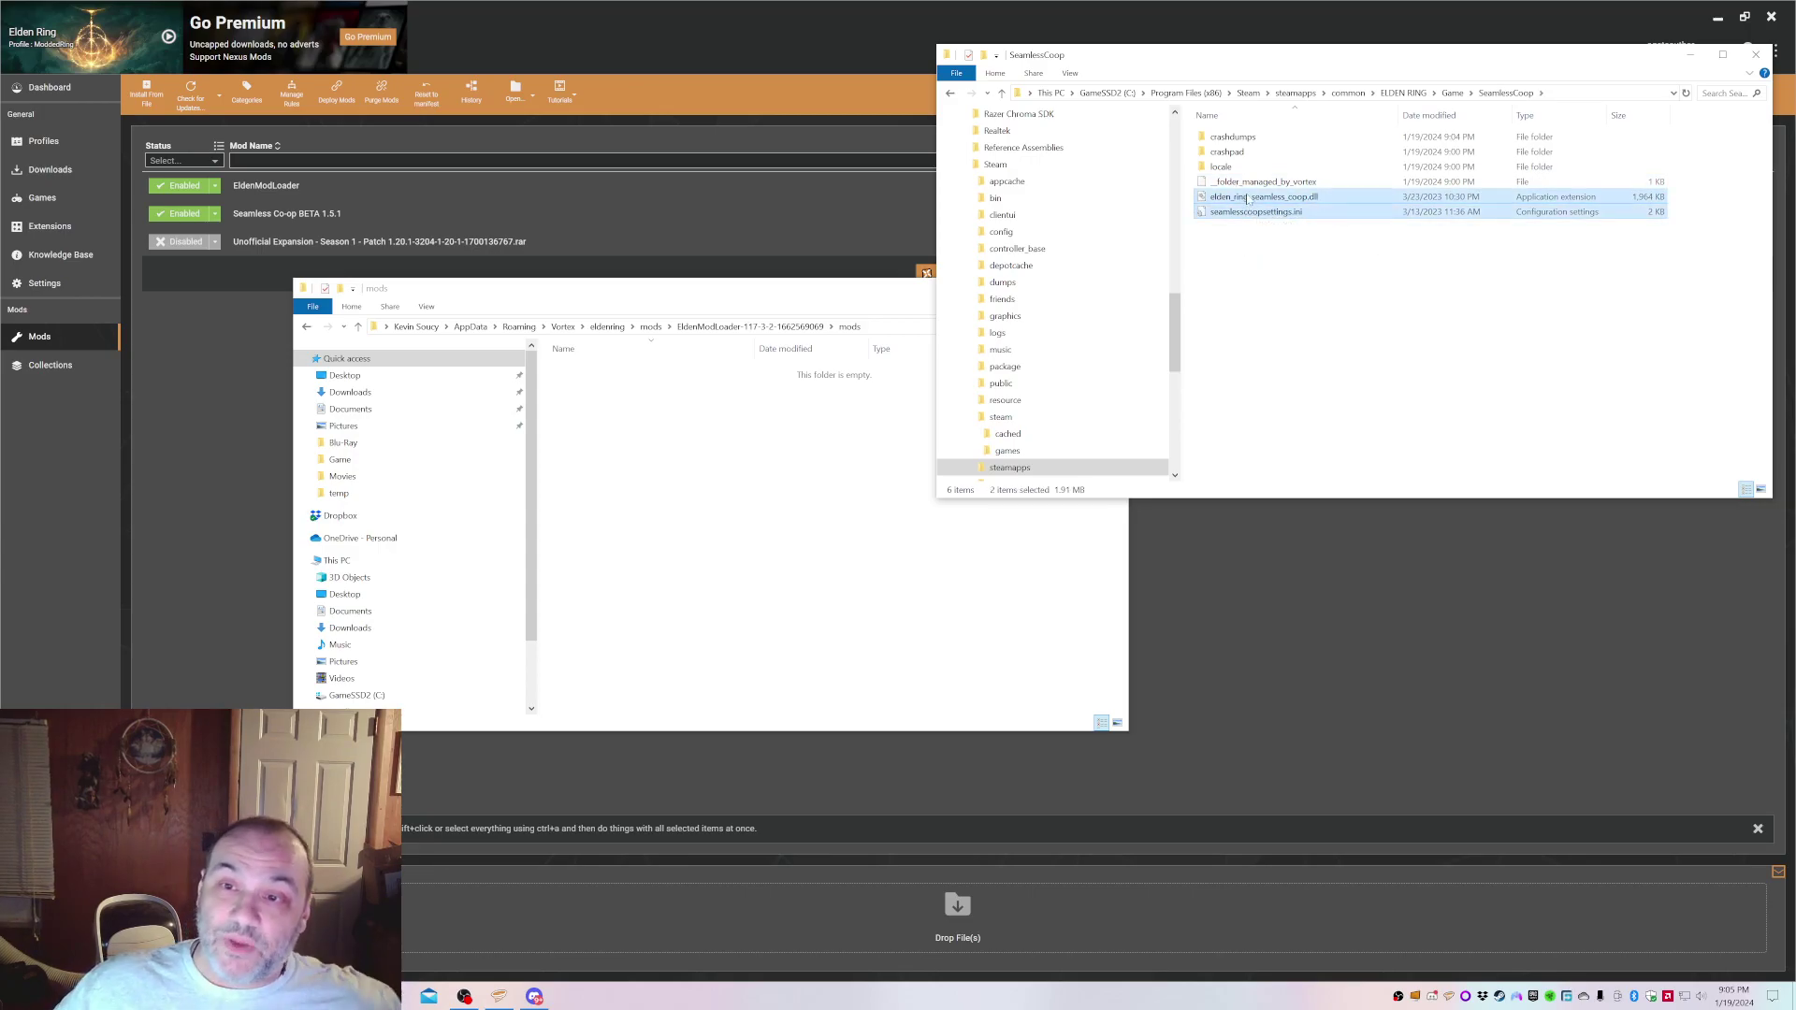
{"action": "left_click_drag", "start_coordinate": [1244, 201], "coordinate": [690, 558]}
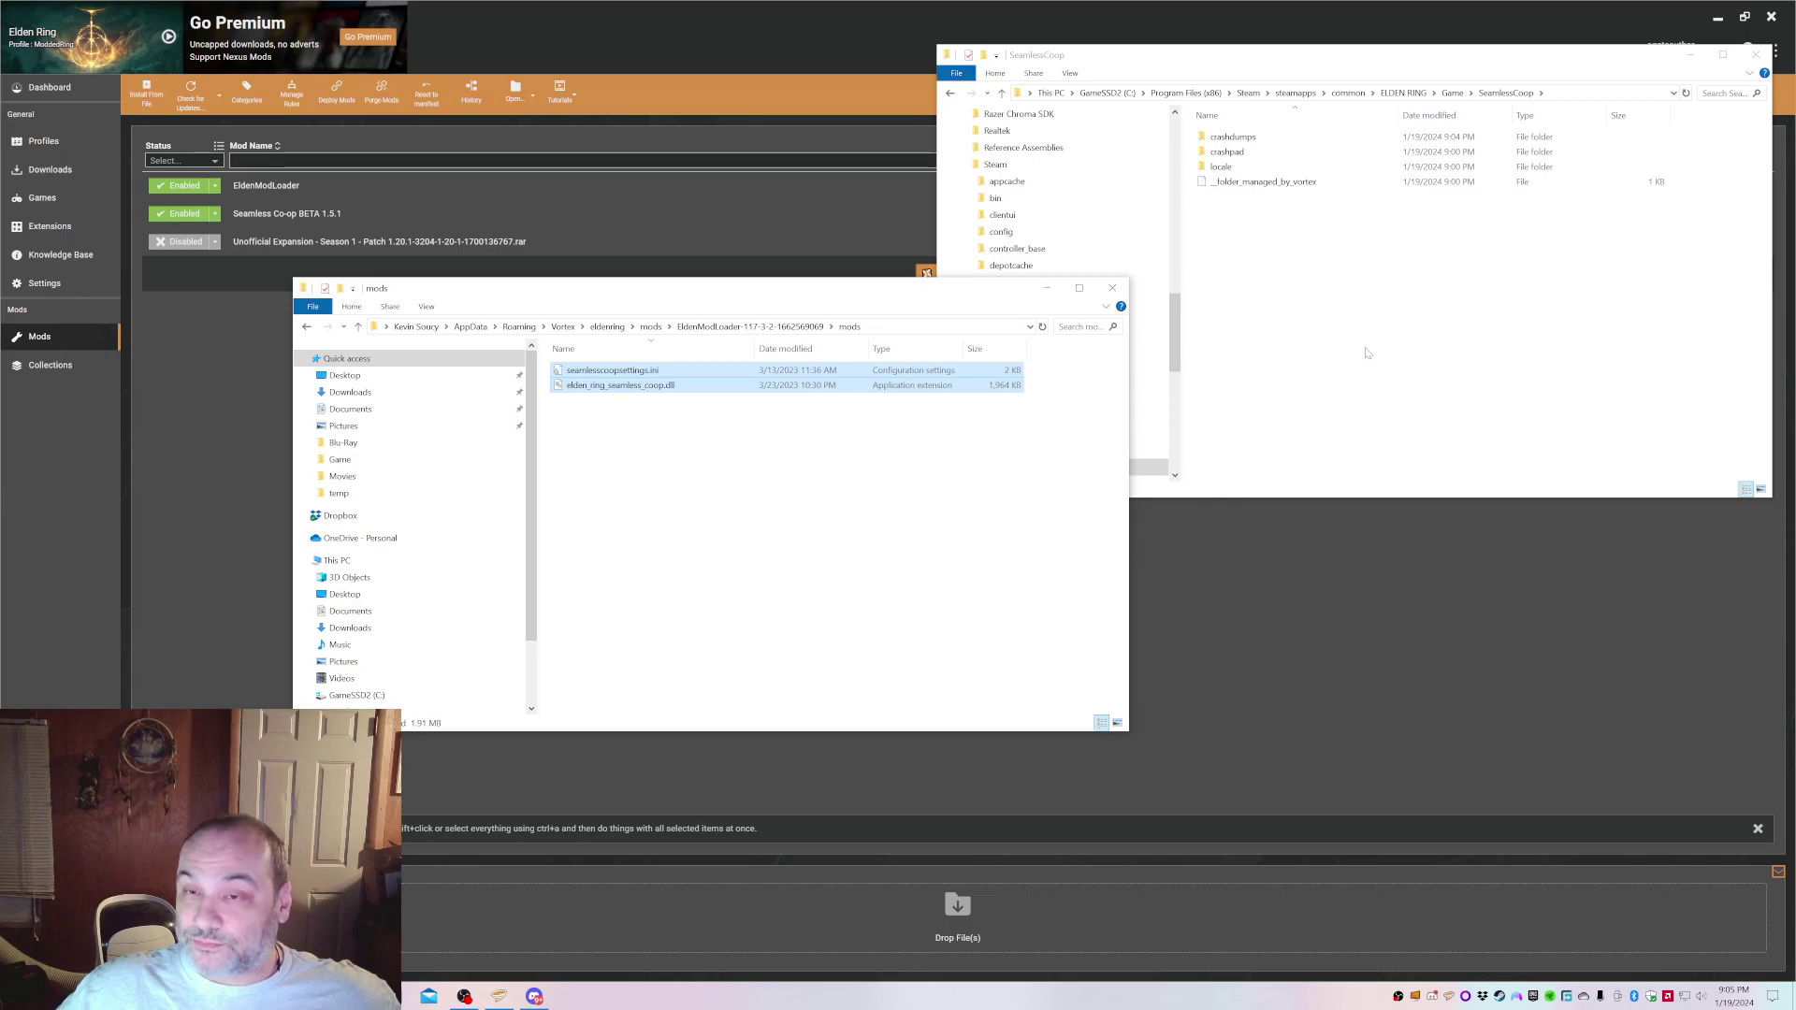
{"action": "left_click", "coordinate": [1755, 54]}
Deploy mods saving the external file changes, then enable Unofficial Expansion and deploy again
{"action": "left_click", "coordinate": [1111, 287]}
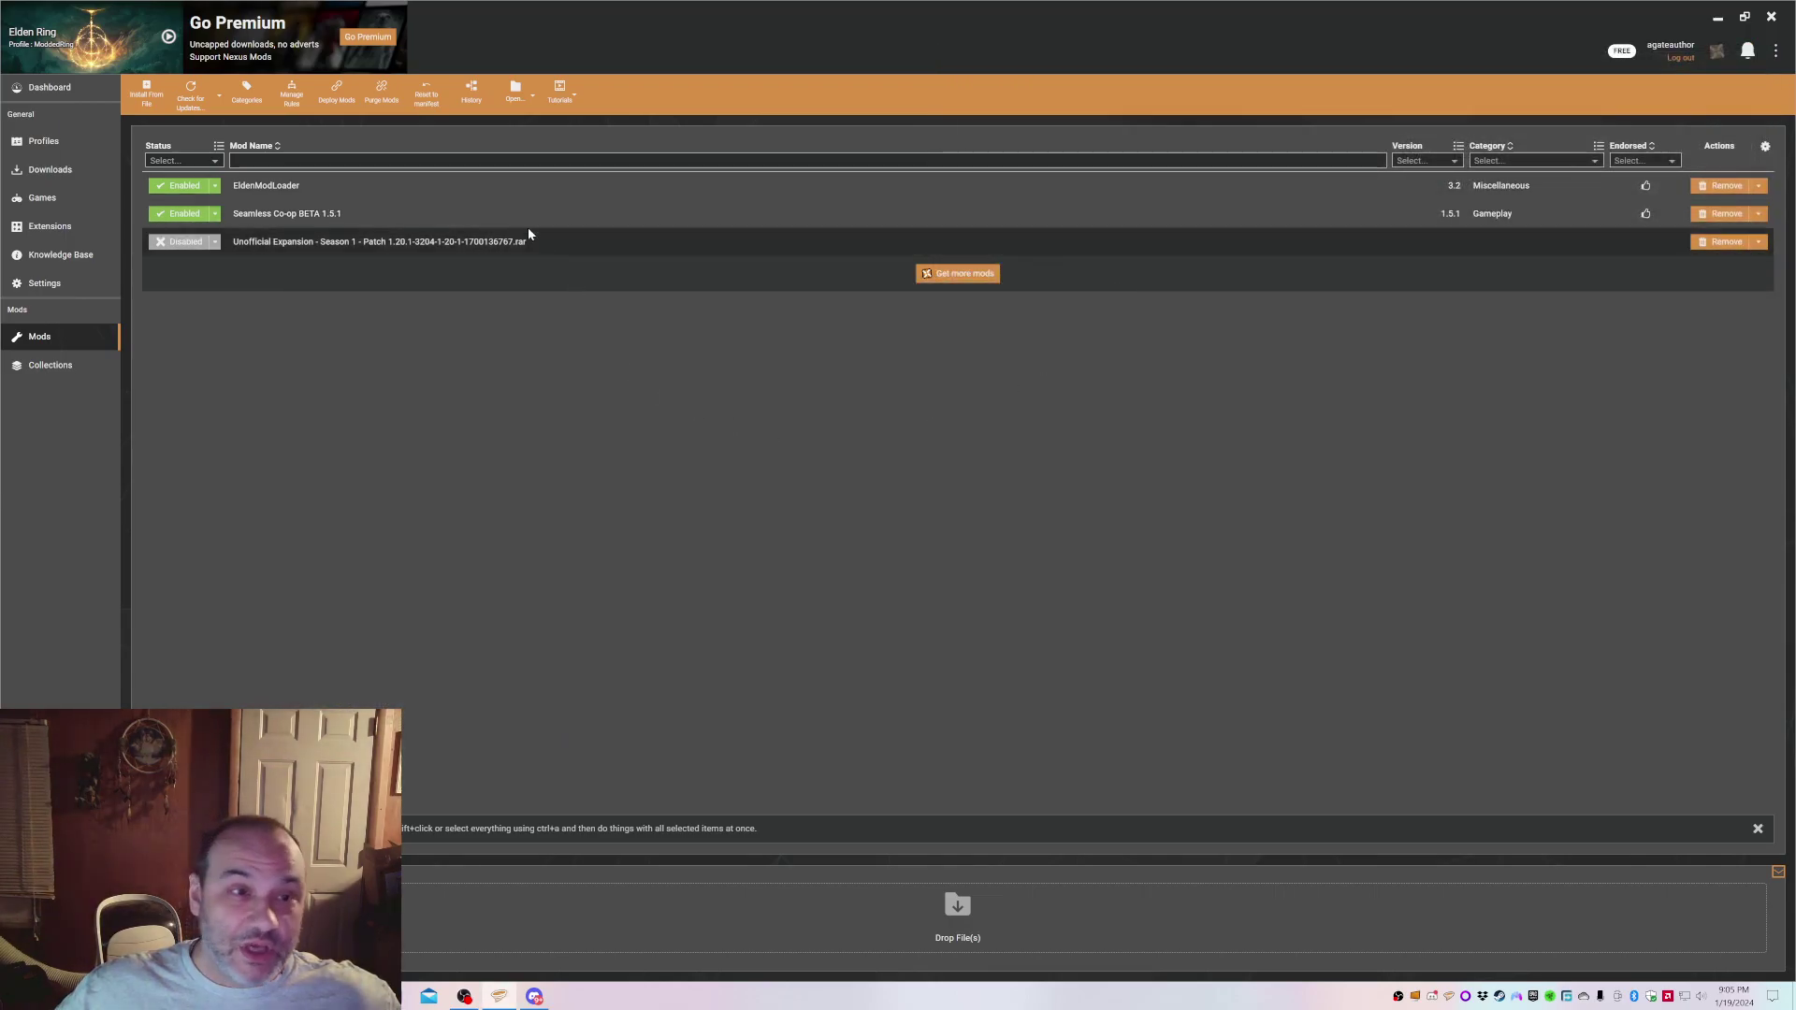
{"action": "left_click", "coordinate": [337, 93]}
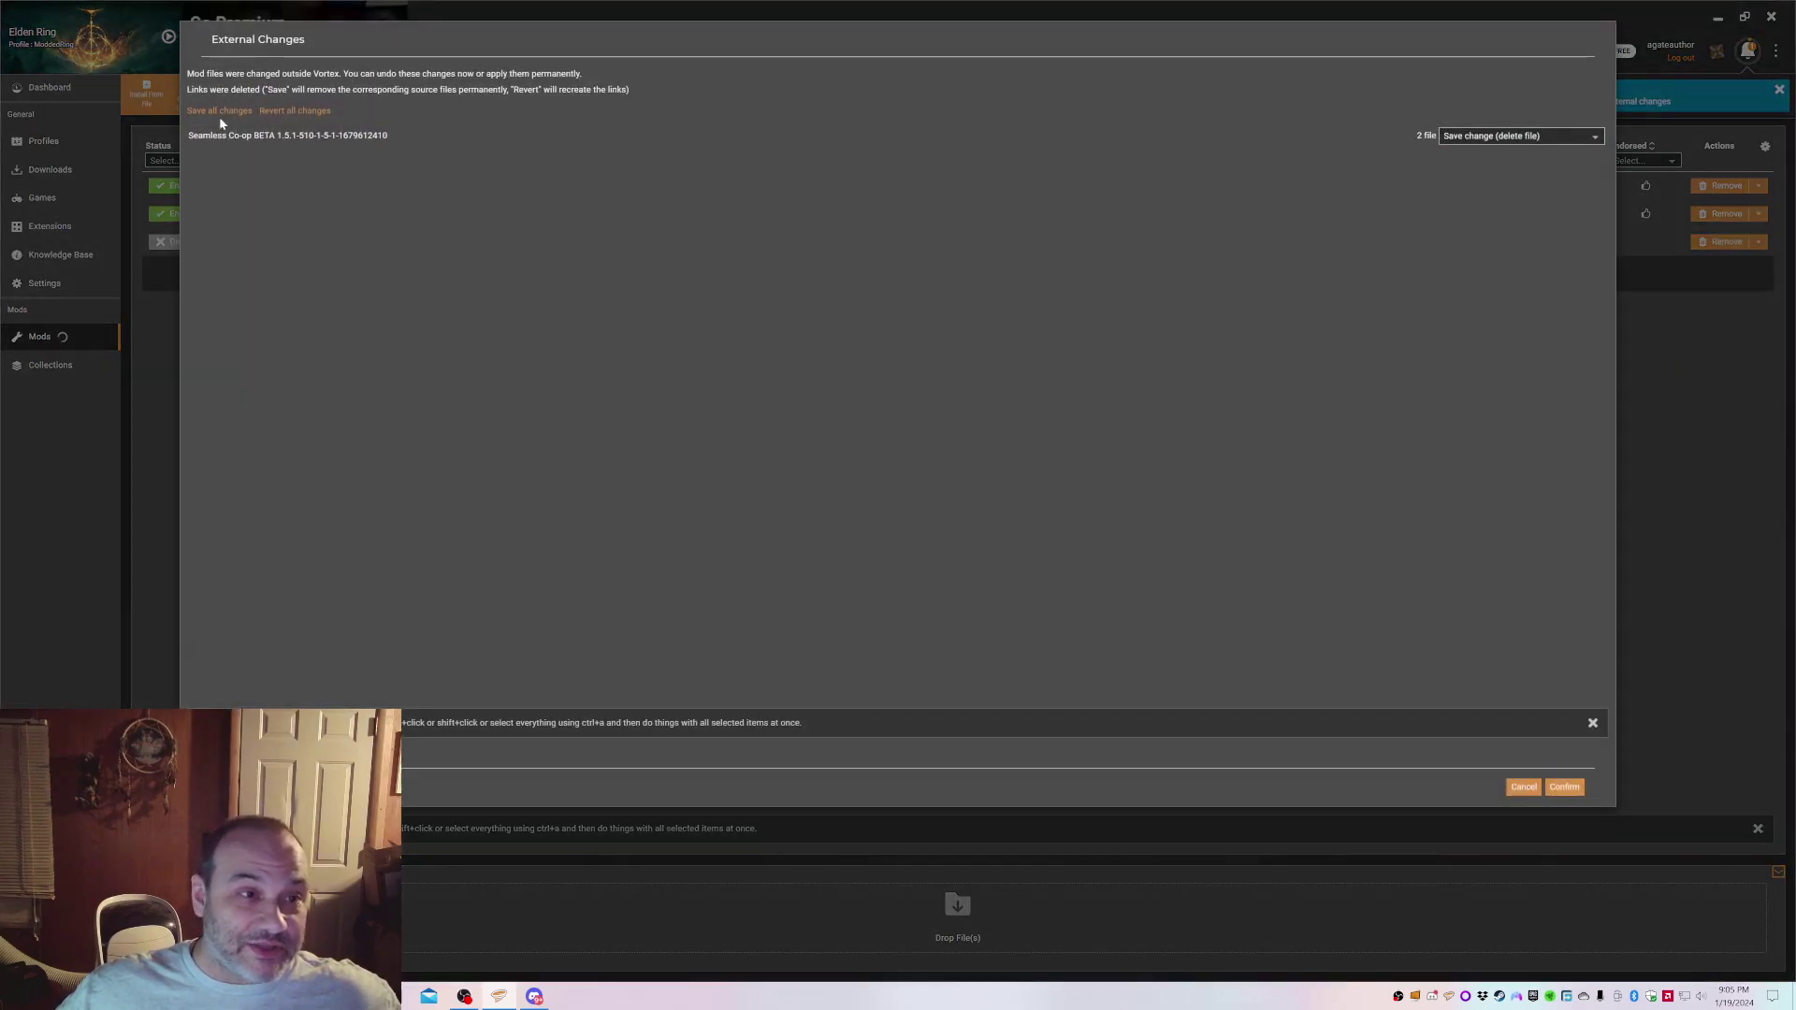
{"action": "left_click", "coordinate": [1566, 790]}
{"action": "left_click", "coordinate": [1100, 629]}
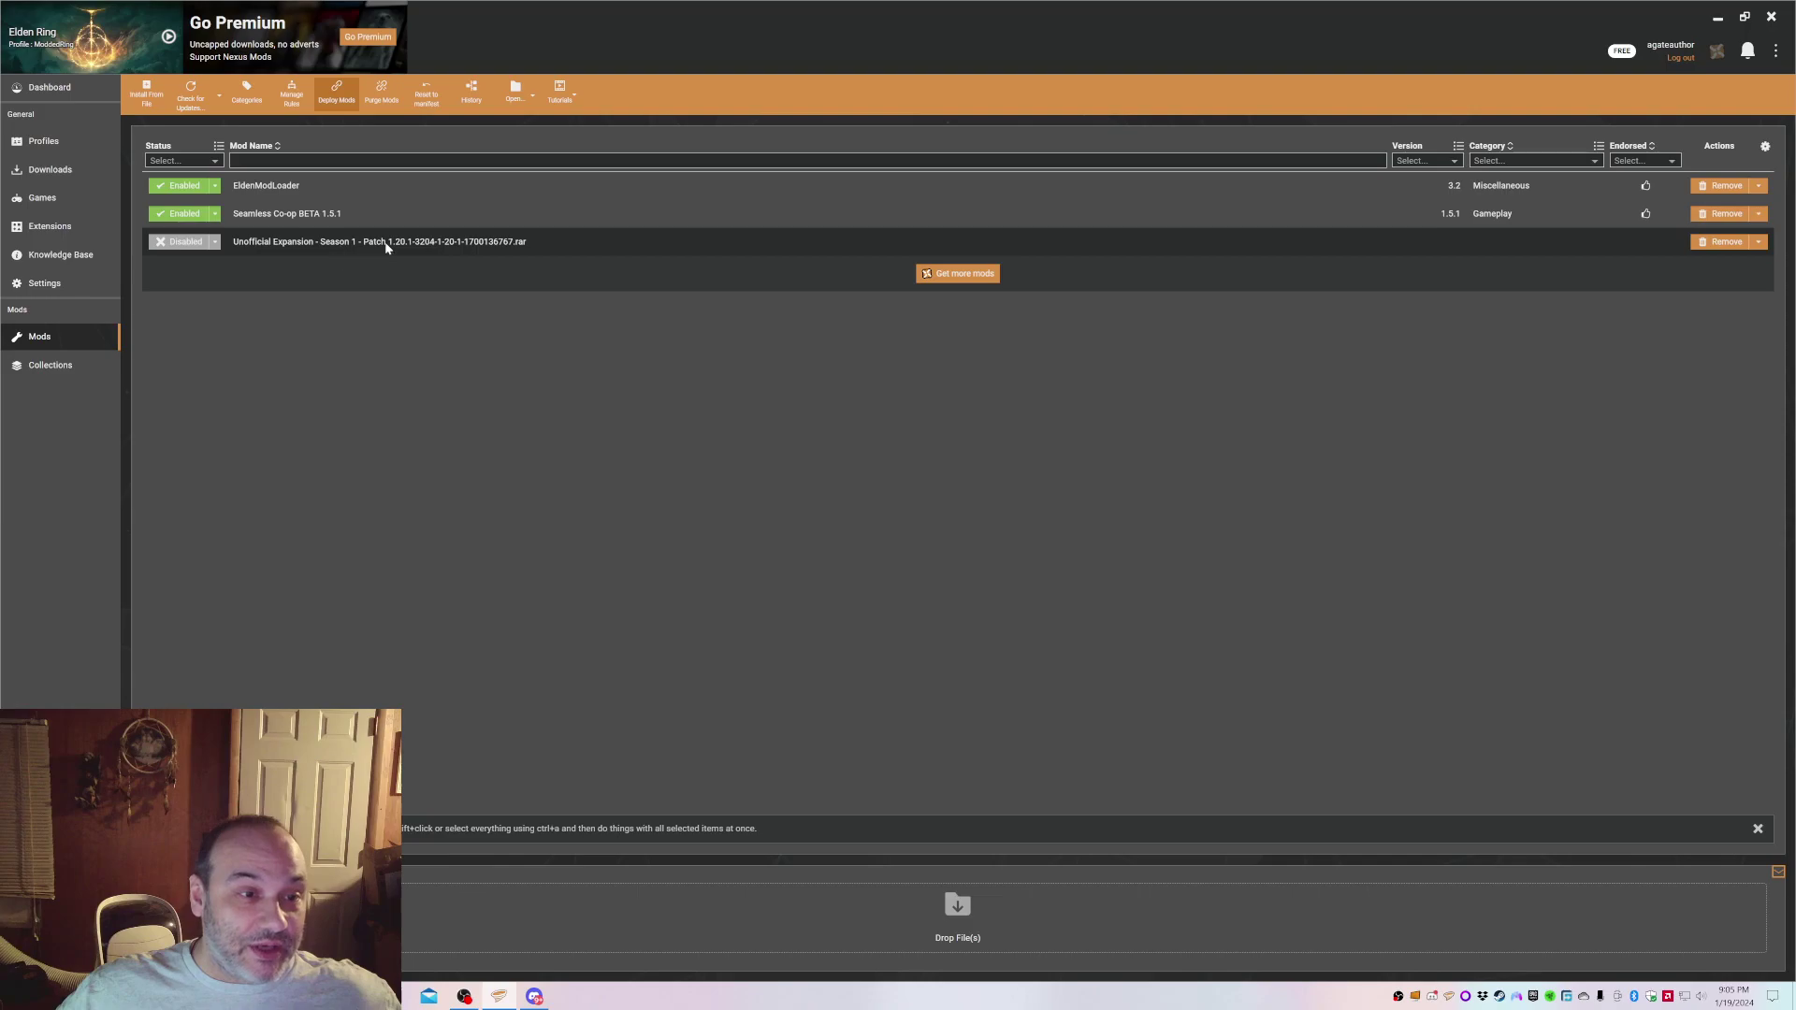
{"action": "left_click", "coordinate": [182, 242]}
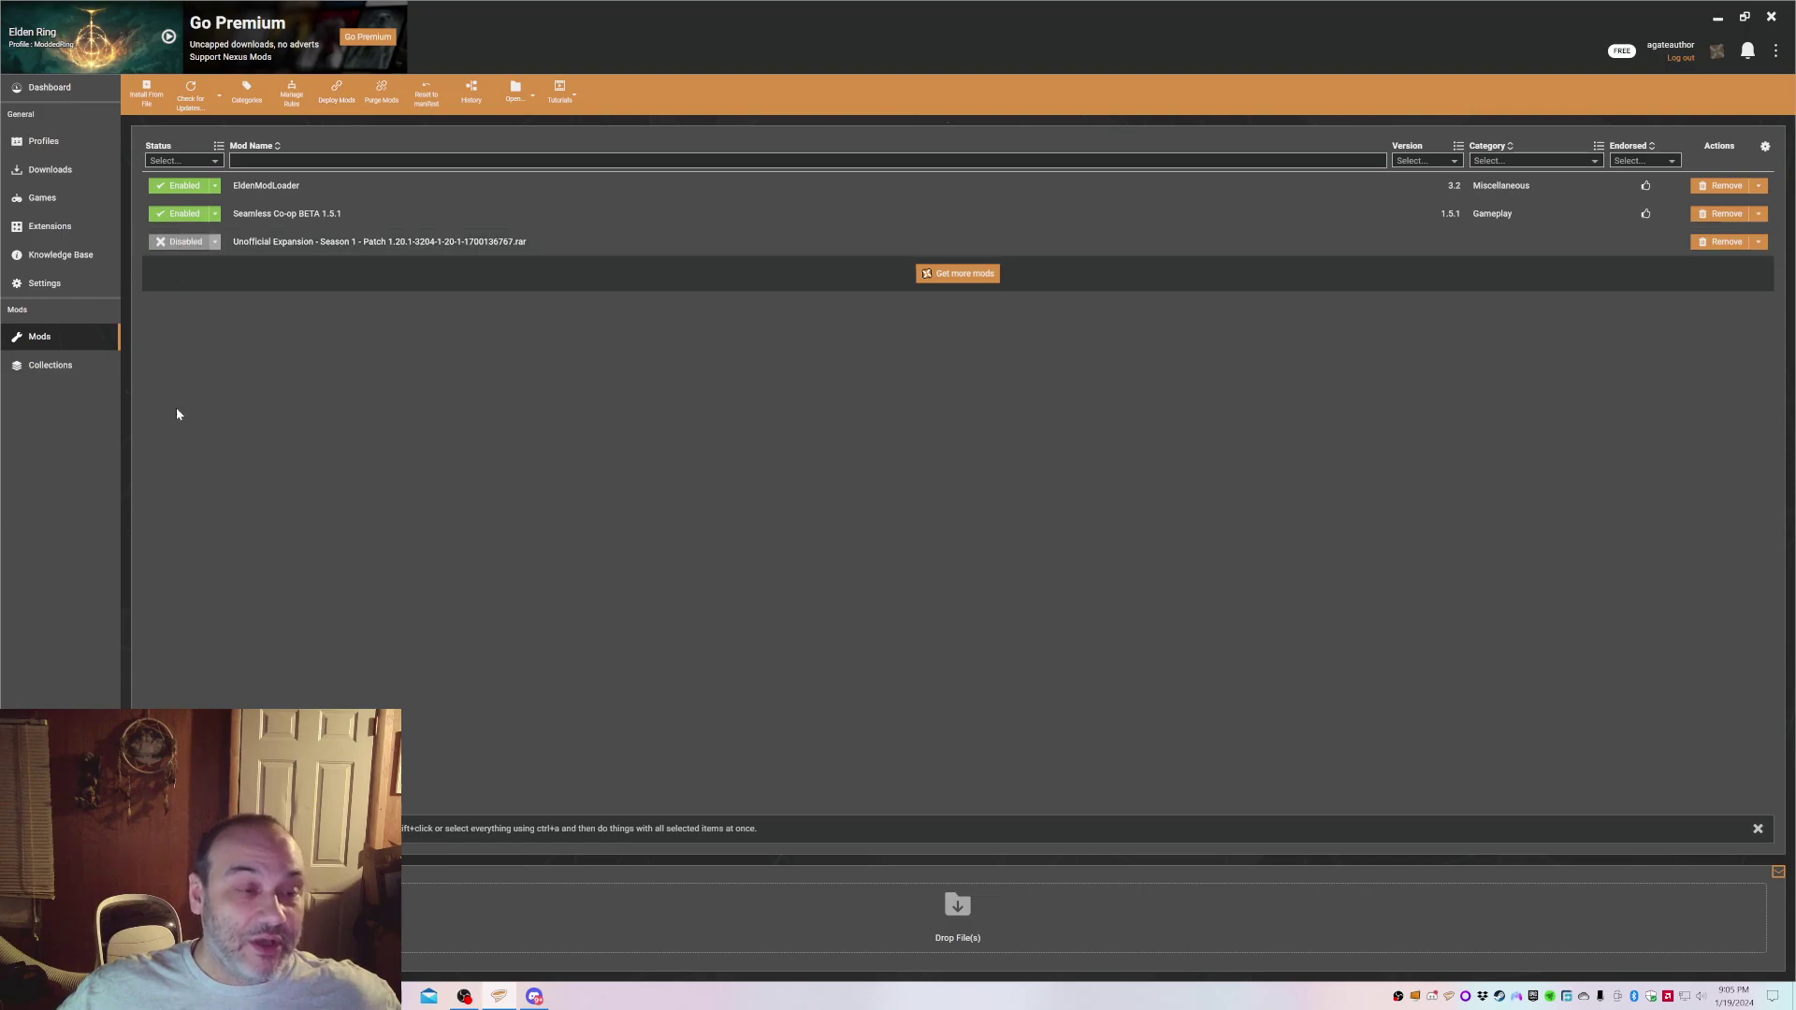
{"action": "left_click", "coordinate": [339, 103]}
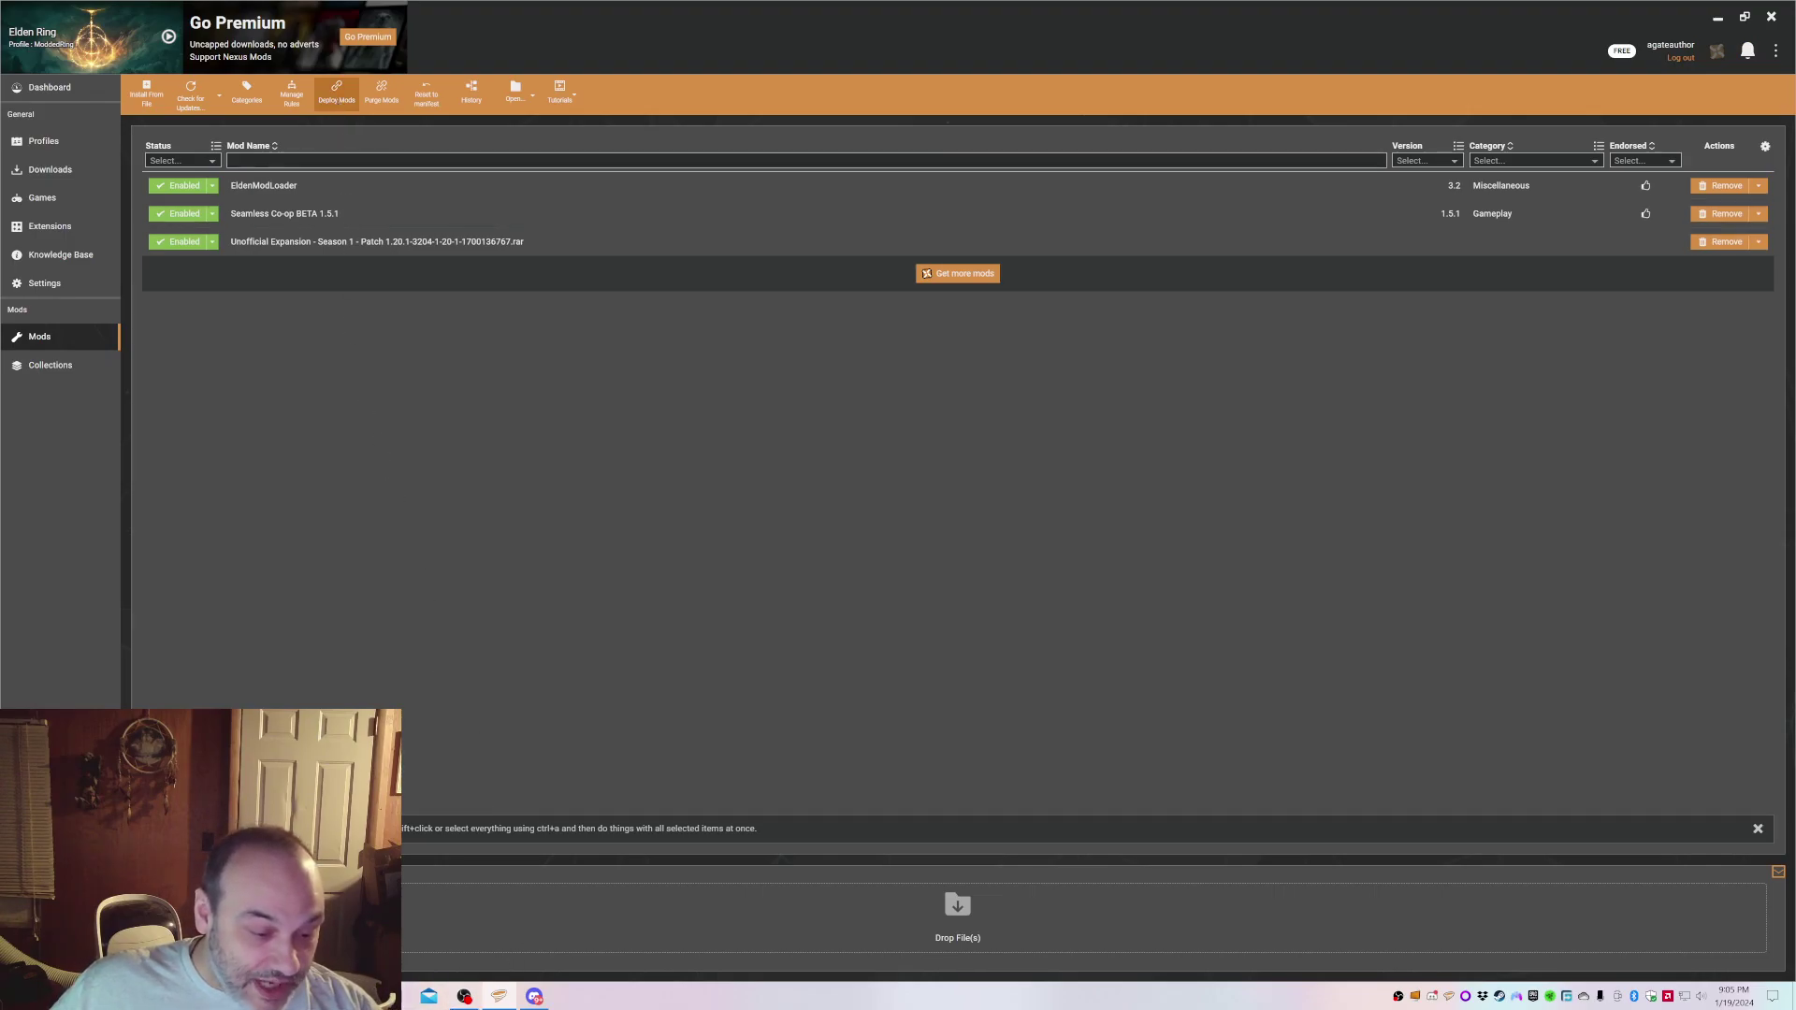
Open a new File Explorer window showing the GameSSD2 (C:) drive
{"action": "key", "text": "alt+Tab"}
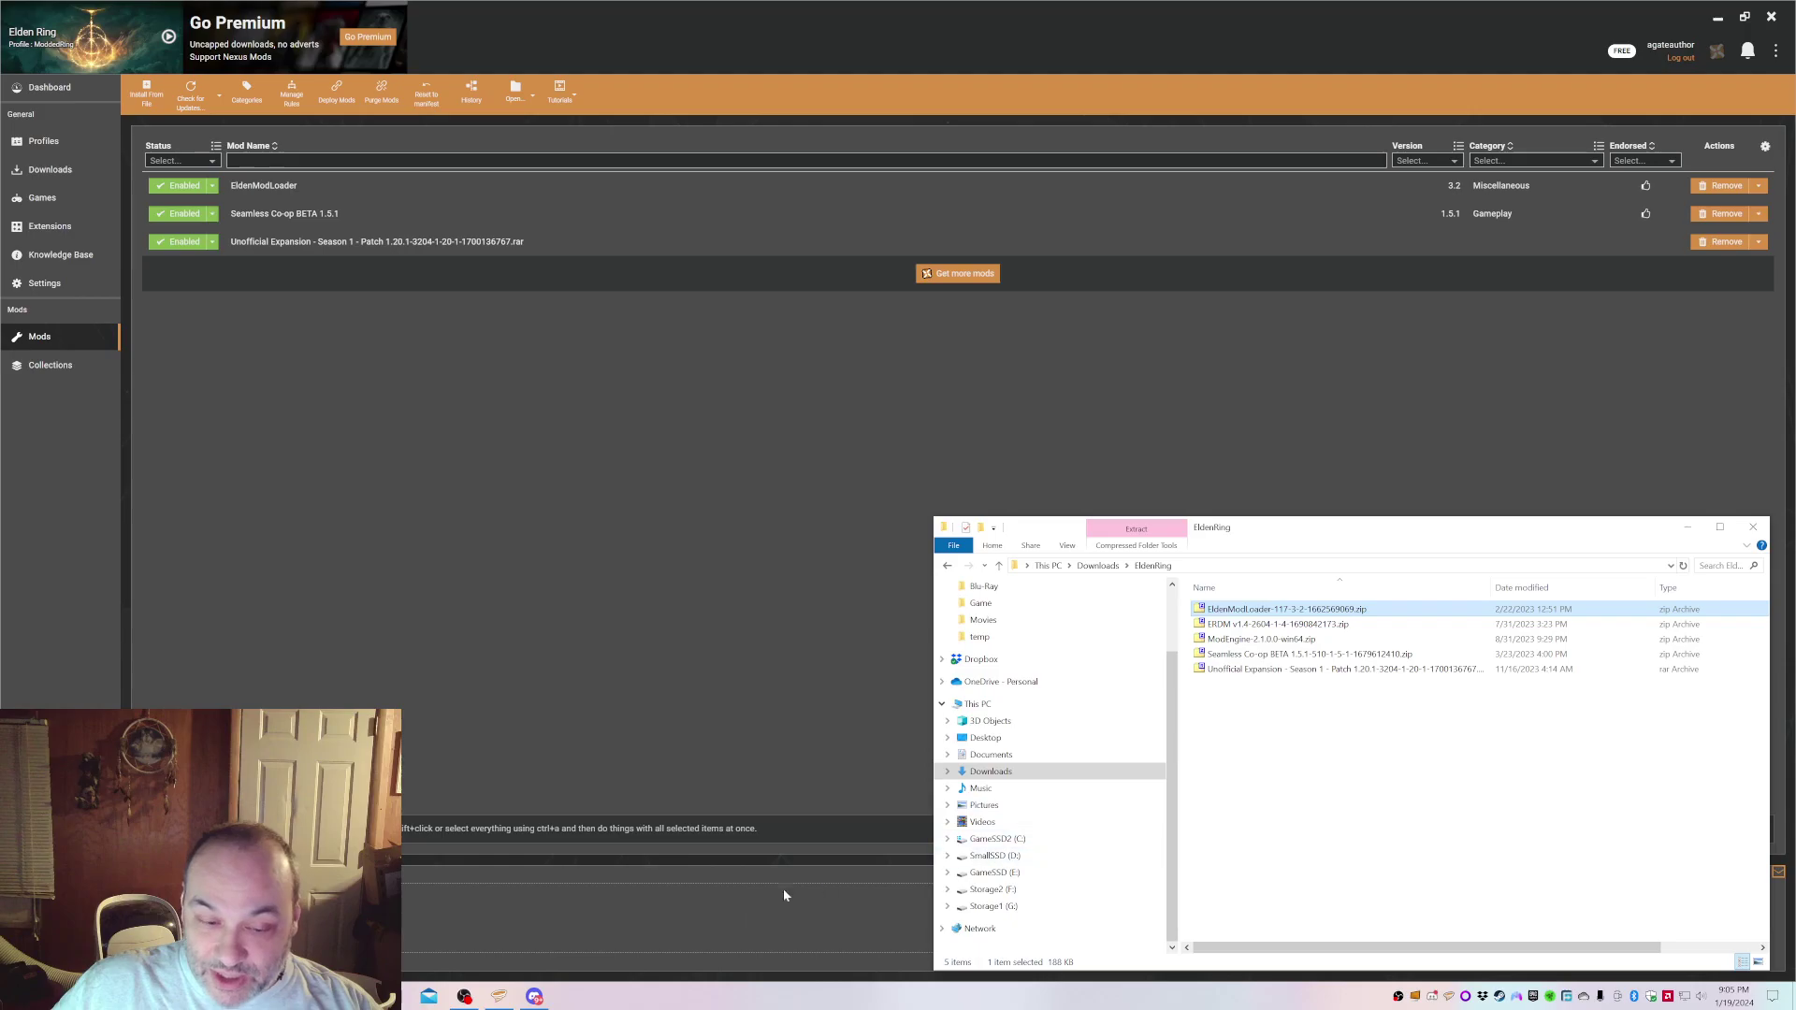
{"action": "key", "text": "alt+Tab"}
{"action": "key", "text": "alt+Tab"}
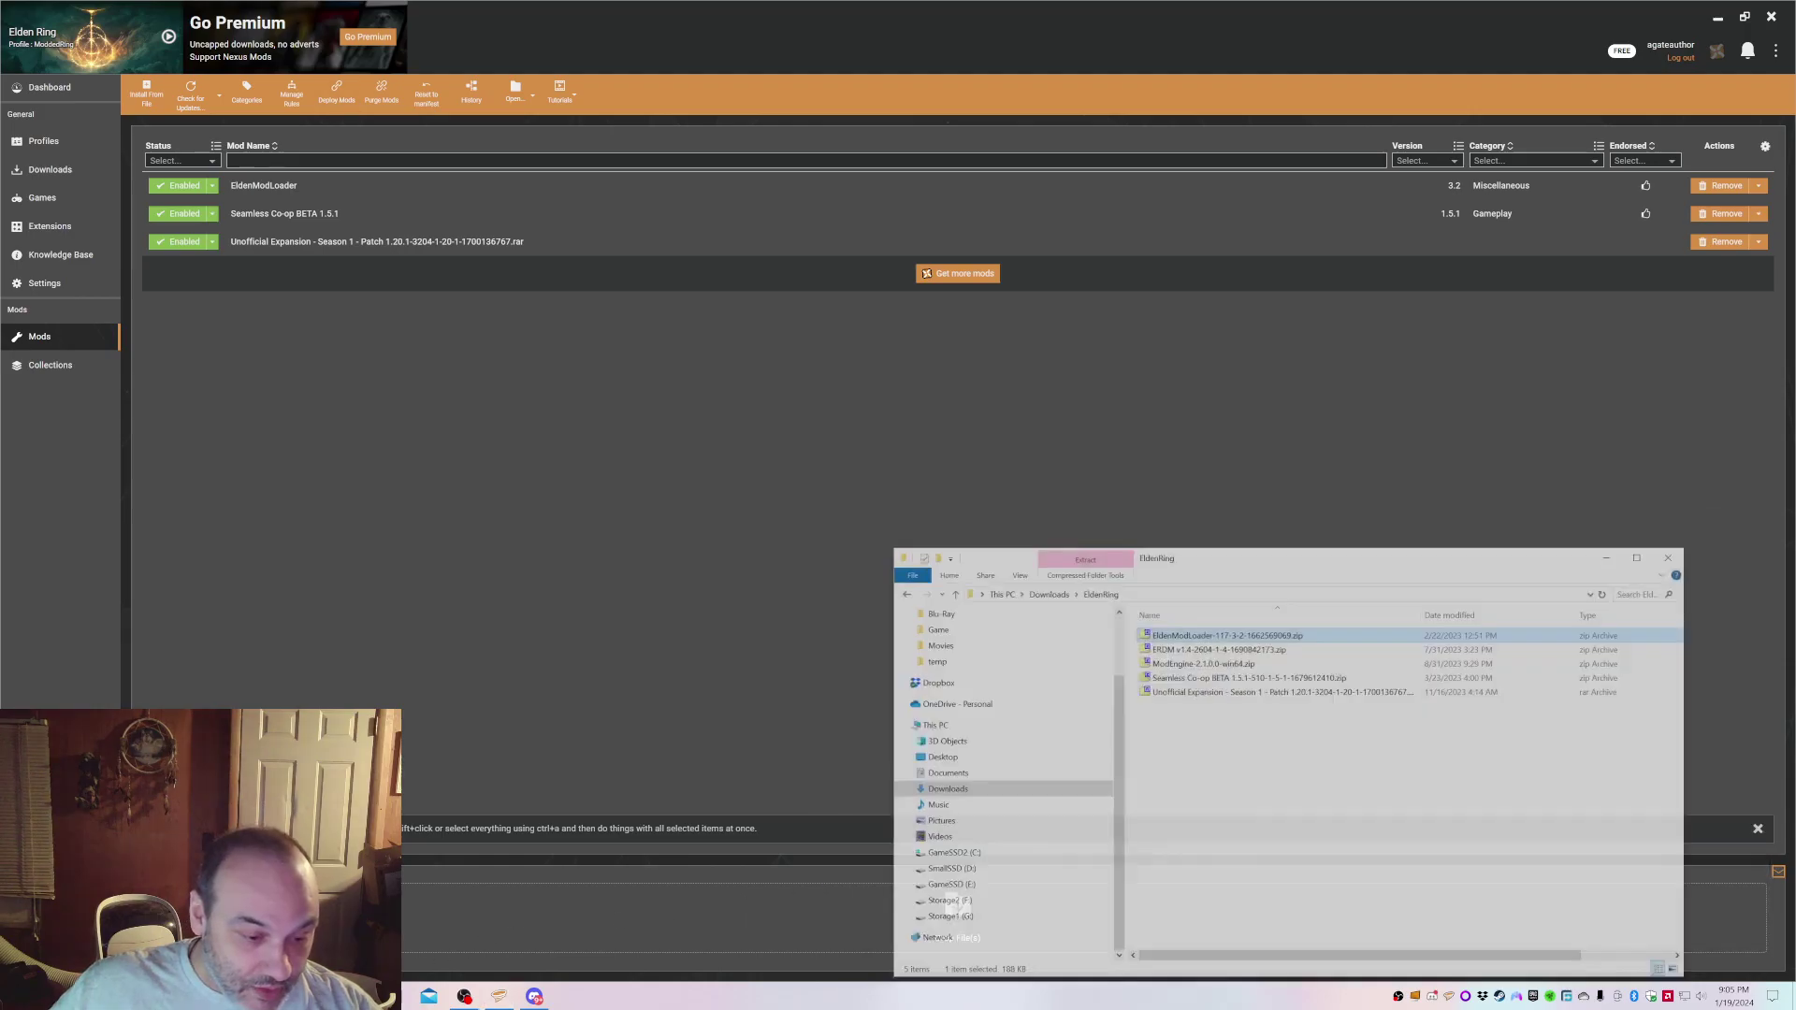
{"action": "key", "text": "alt+Tab"}
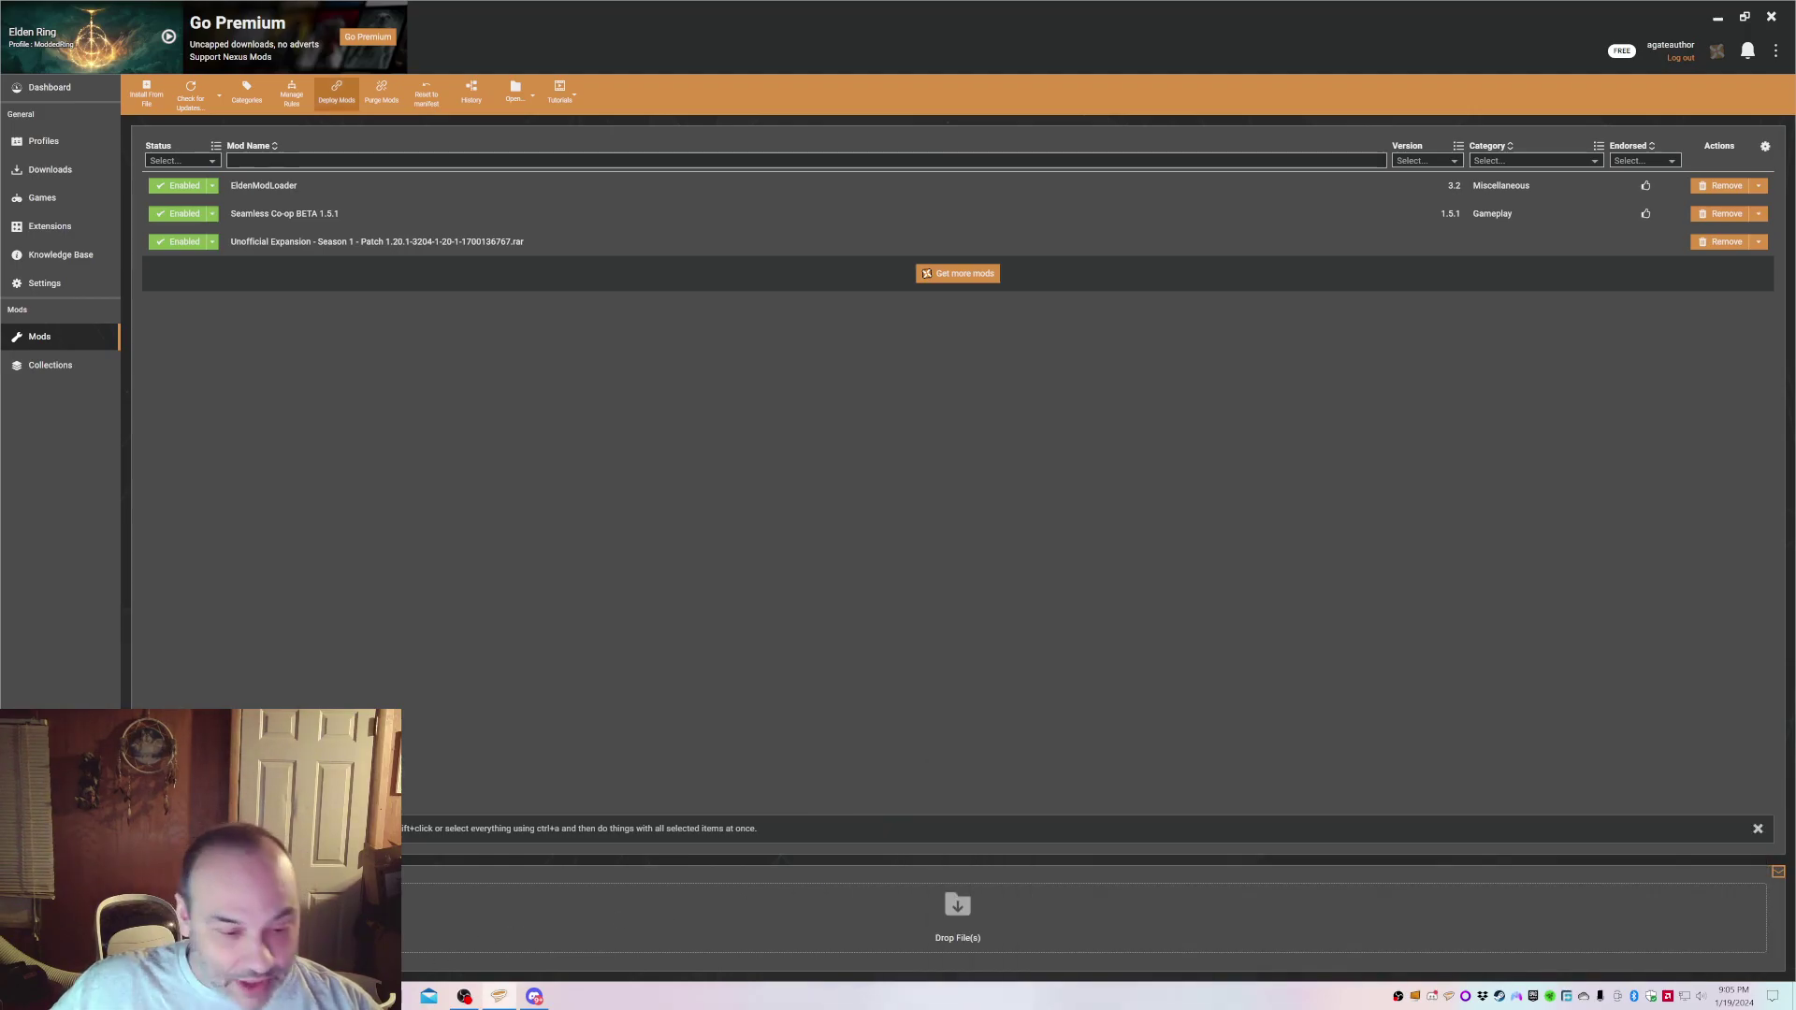
{"action": "key", "text": "alt+Tab"}
{"action": "key", "text": "super+e"}
{"action": "scroll", "coordinate": [1060, 394], "scroll_direction": "down", "scroll_amount": 2}
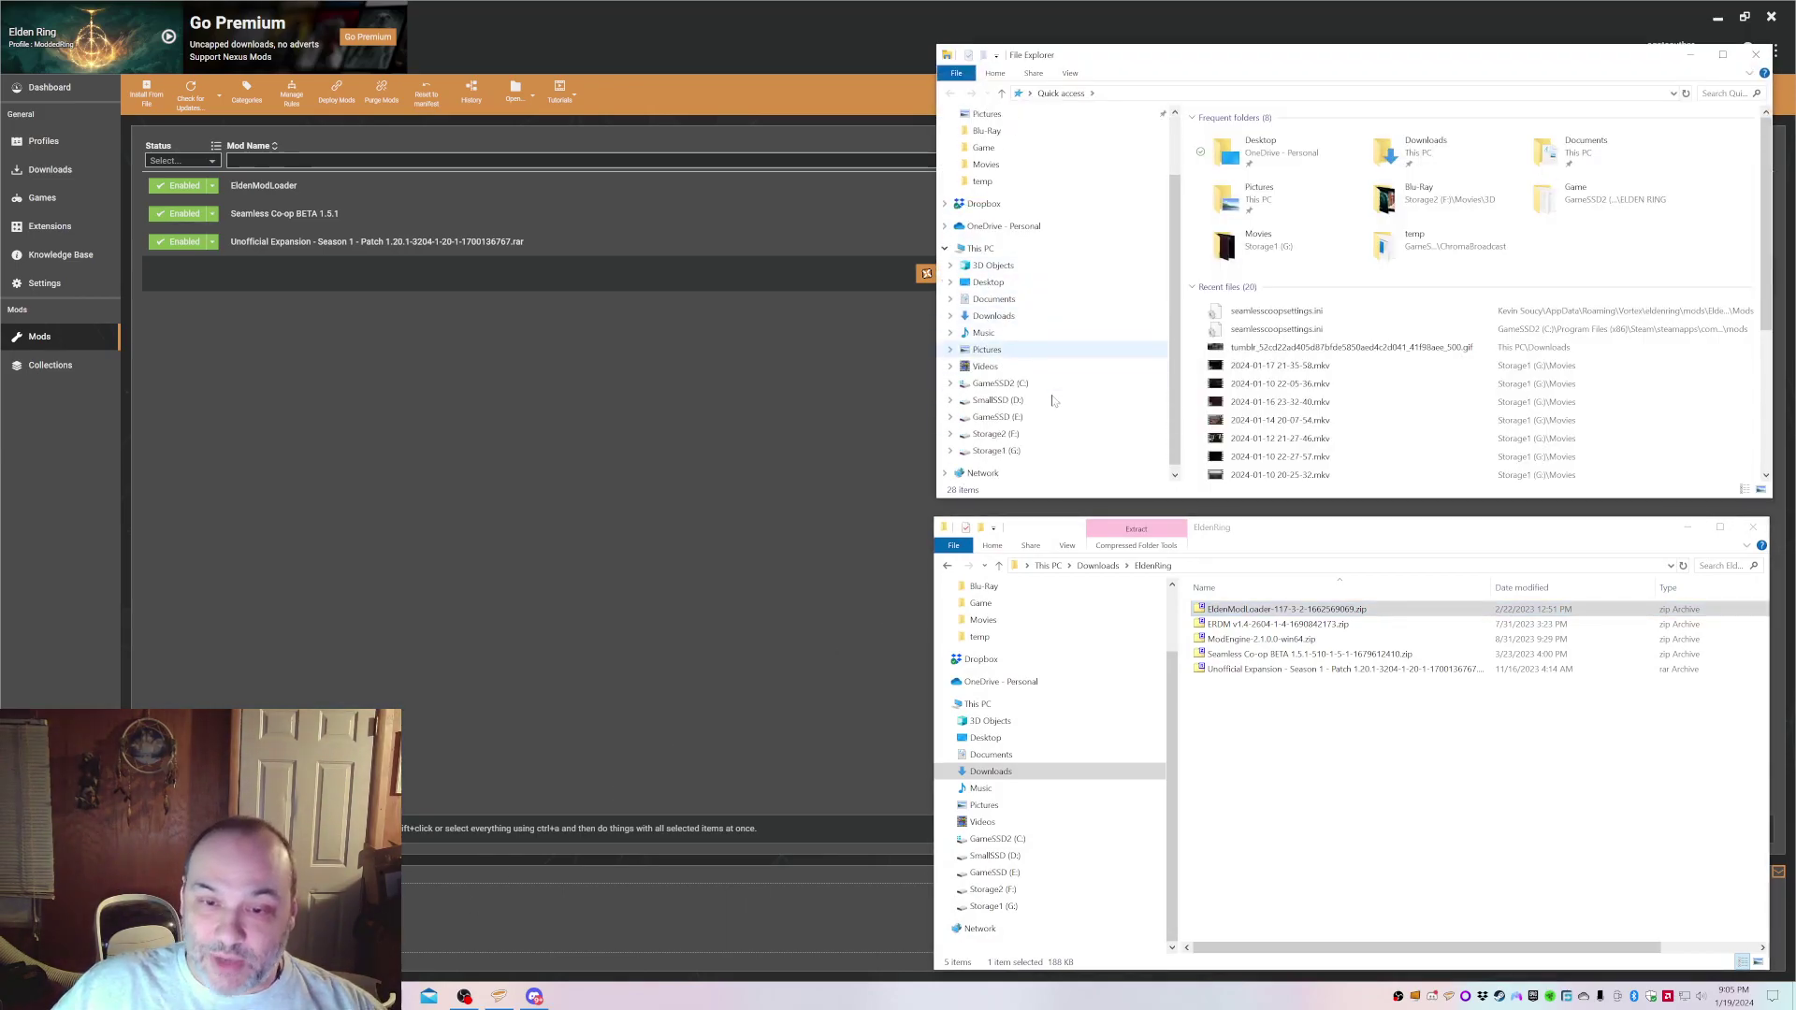
{"action": "left_click", "coordinate": [999, 384]}
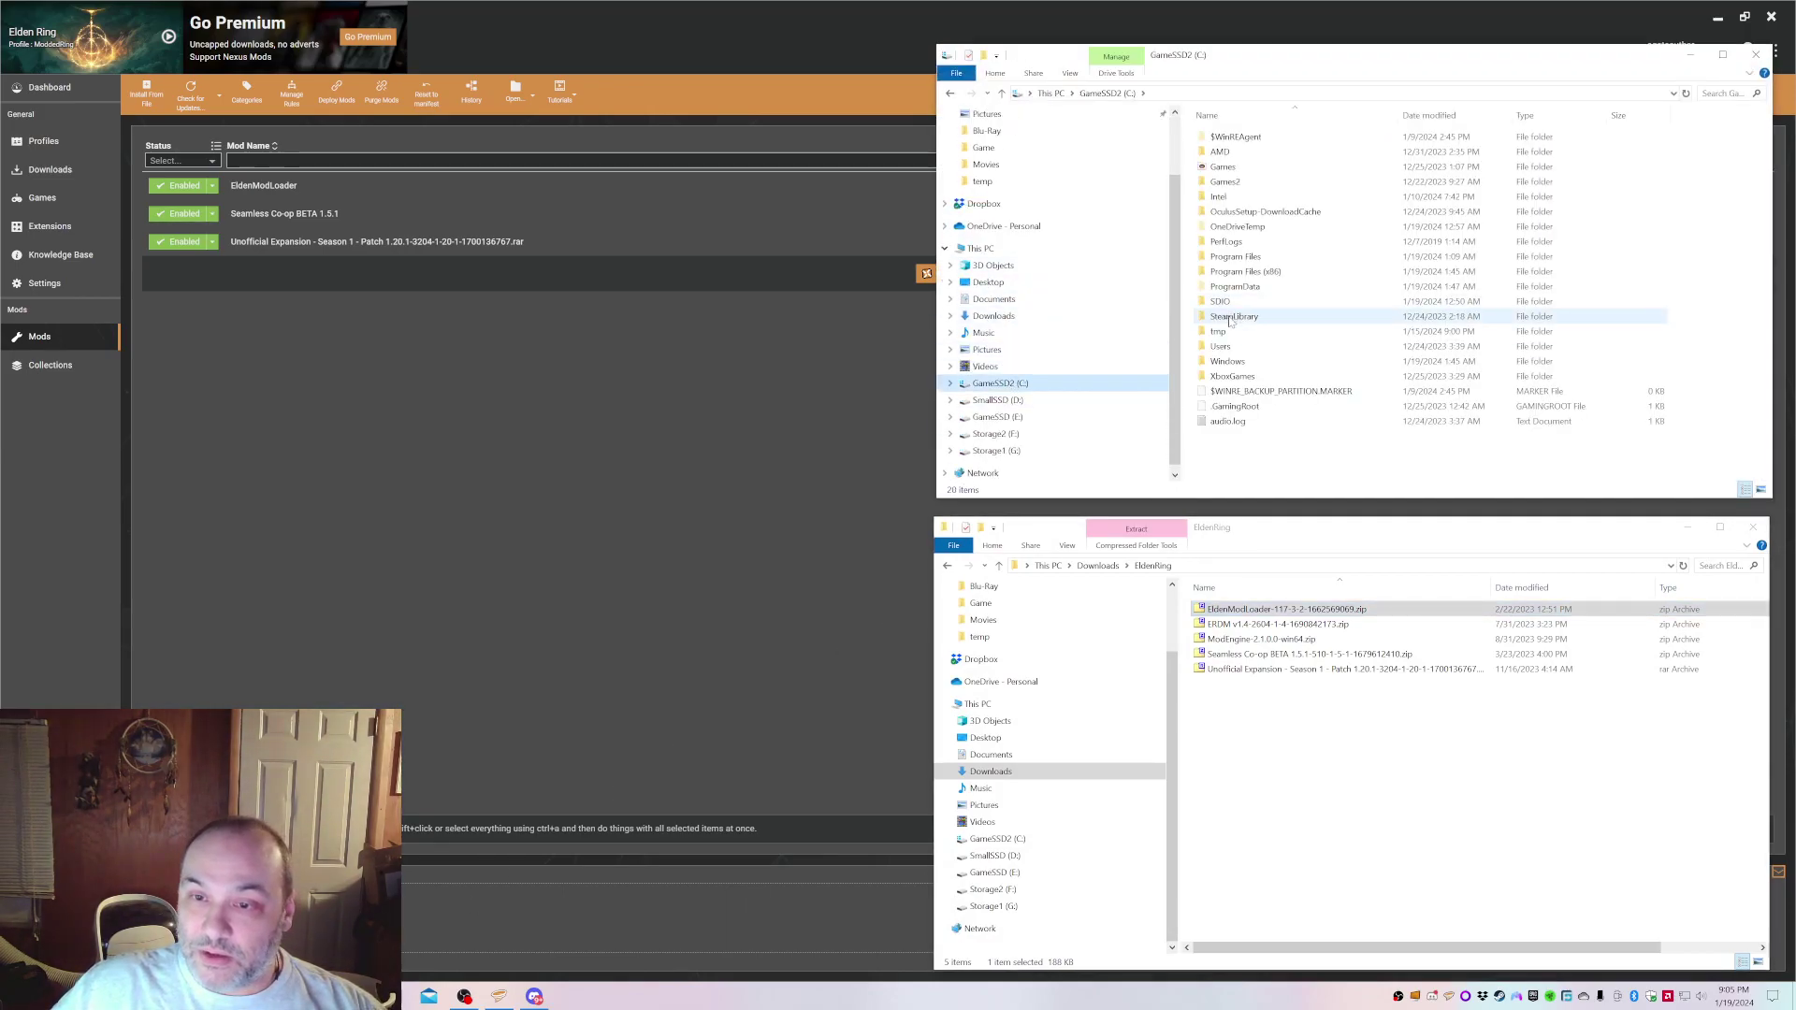
Browse to Program Files (x86) > Steam > steamapps > common > ELDEN RING > Game
{"action": "double_click", "coordinate": [1244, 272]}
{"action": "scroll", "coordinate": [1262, 290], "scroll_direction": "down", "scroll_amount": 3}
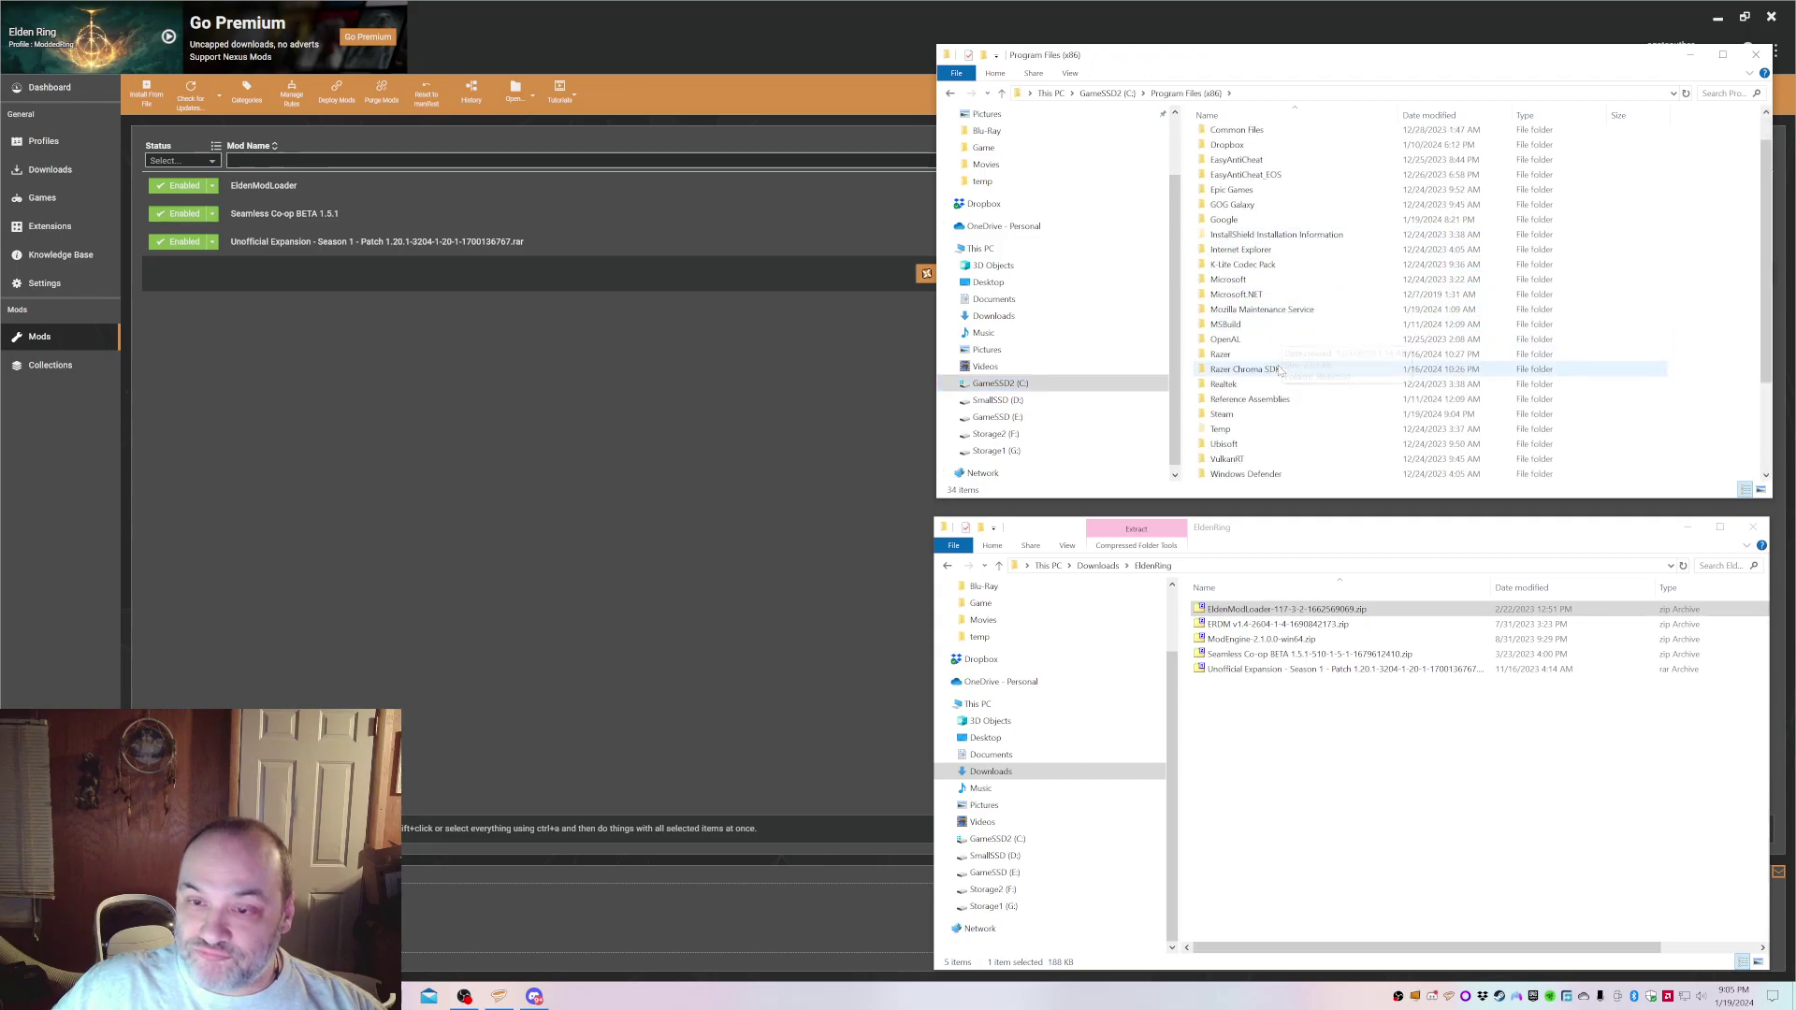
{"action": "double_click", "coordinate": [1249, 329]}
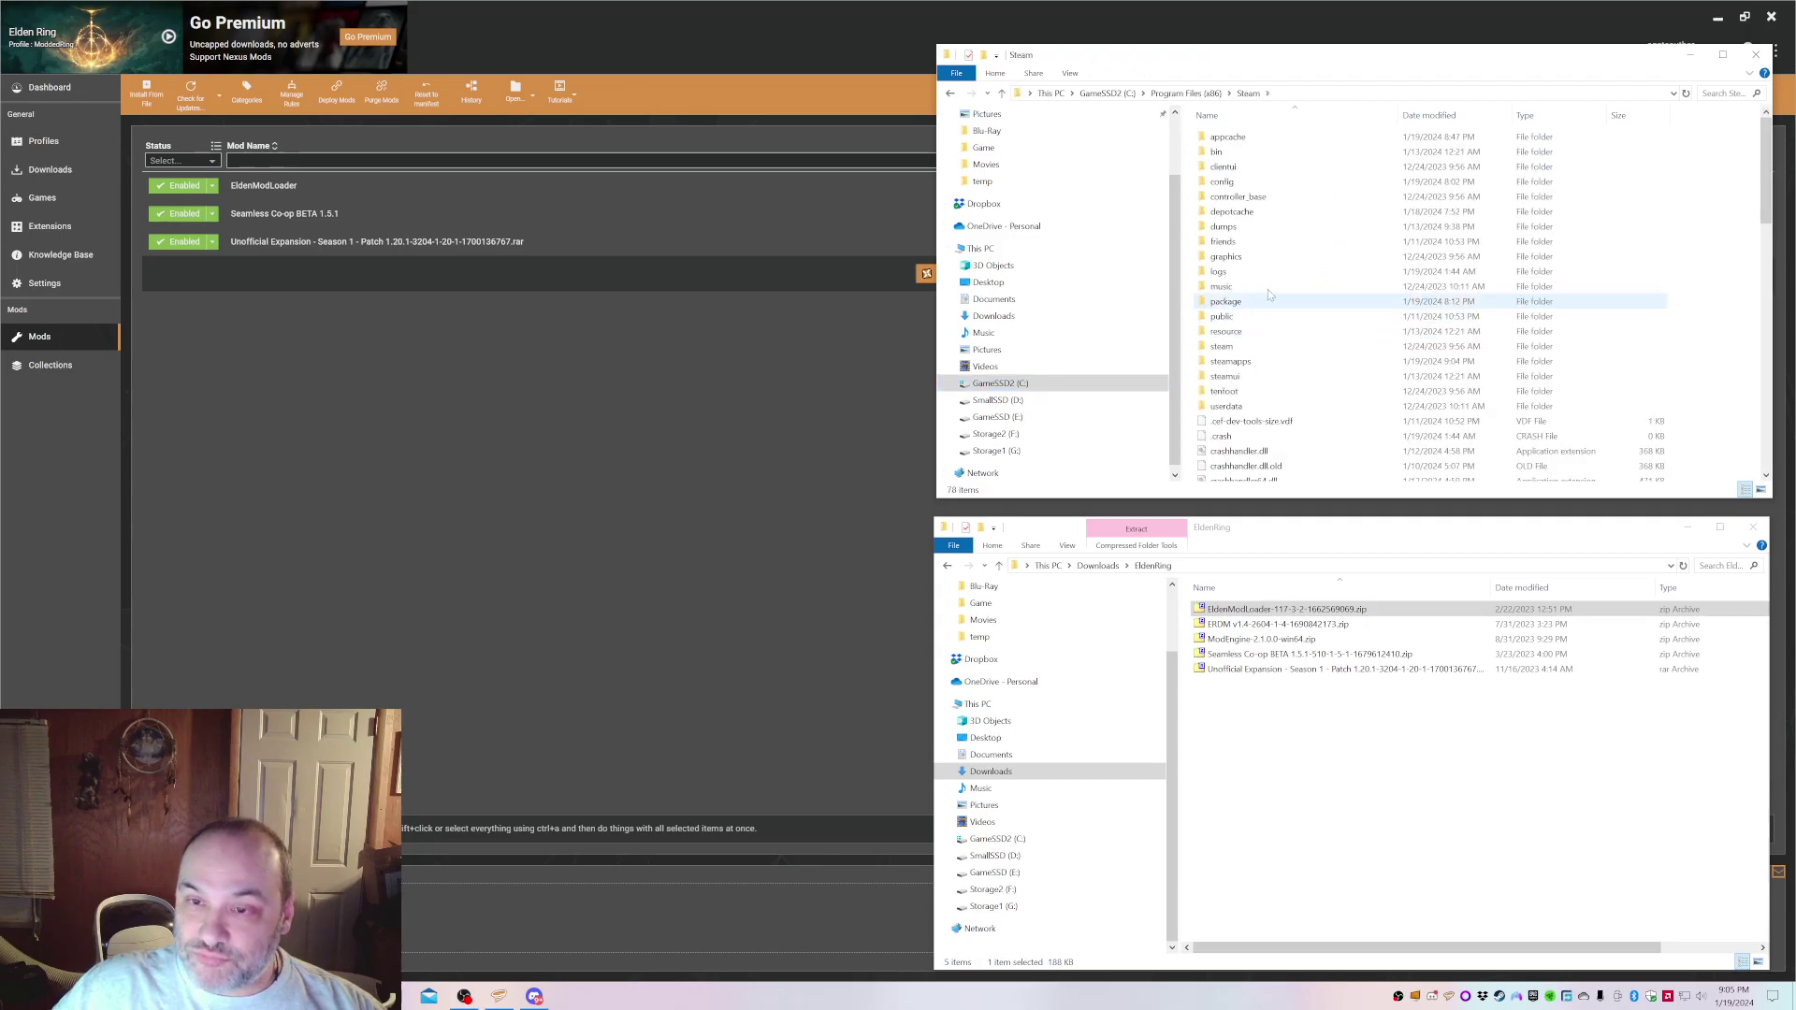
{"action": "double_click", "coordinate": [1263, 363]}
{"action": "double_click", "coordinate": [1227, 138]}
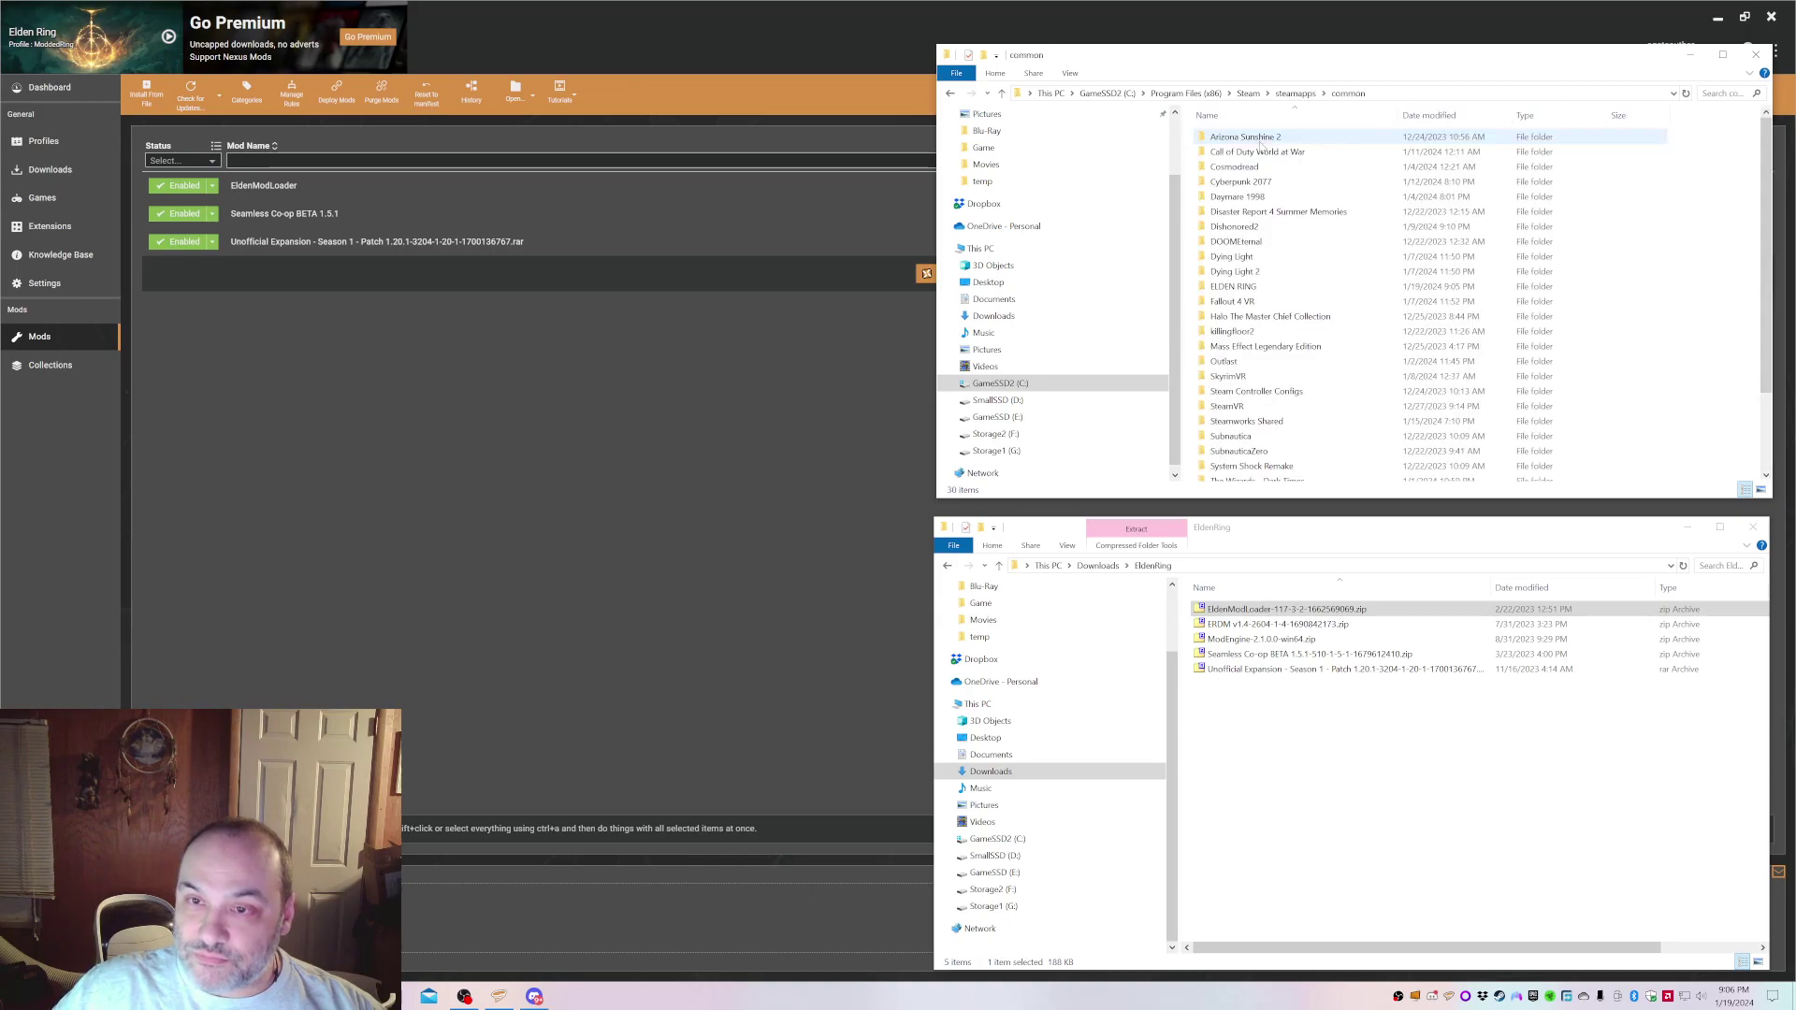
{"action": "double_click", "coordinate": [1249, 286]}
{"action": "double_click", "coordinate": [1225, 137]}
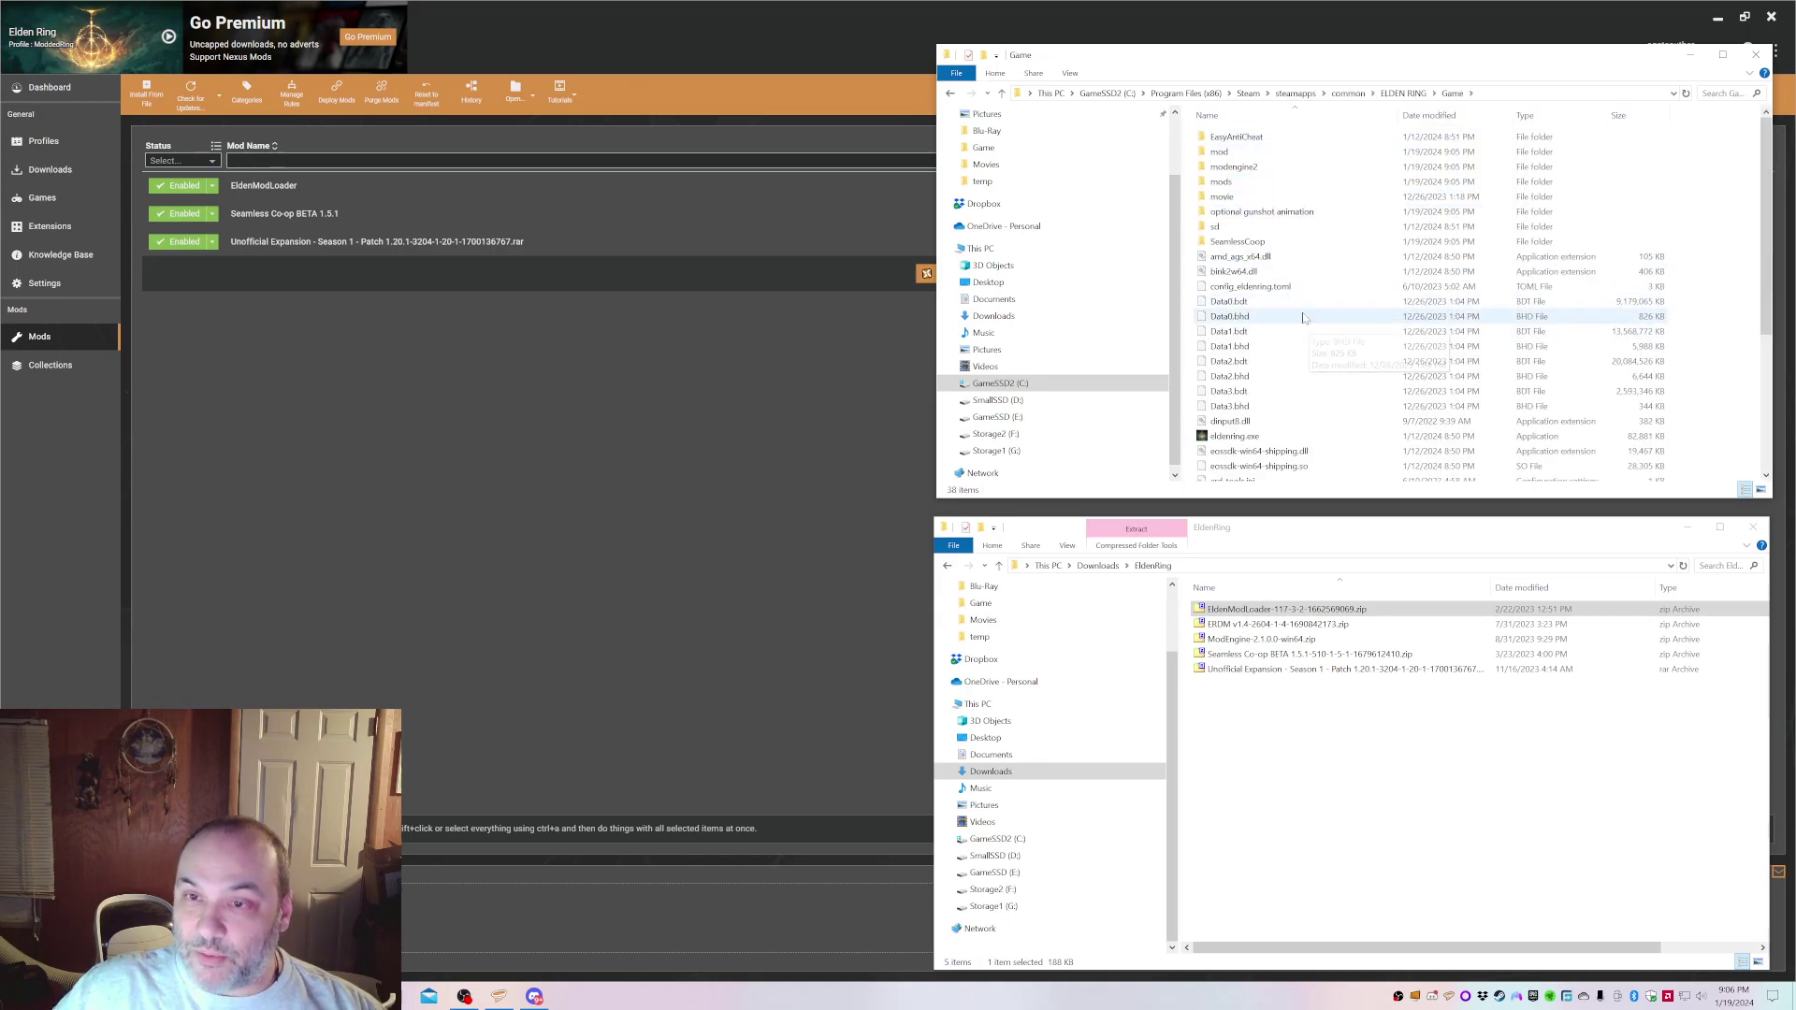
{"action": "scroll", "coordinate": [1298, 274], "scroll_direction": "down", "scroll_amount": 4}
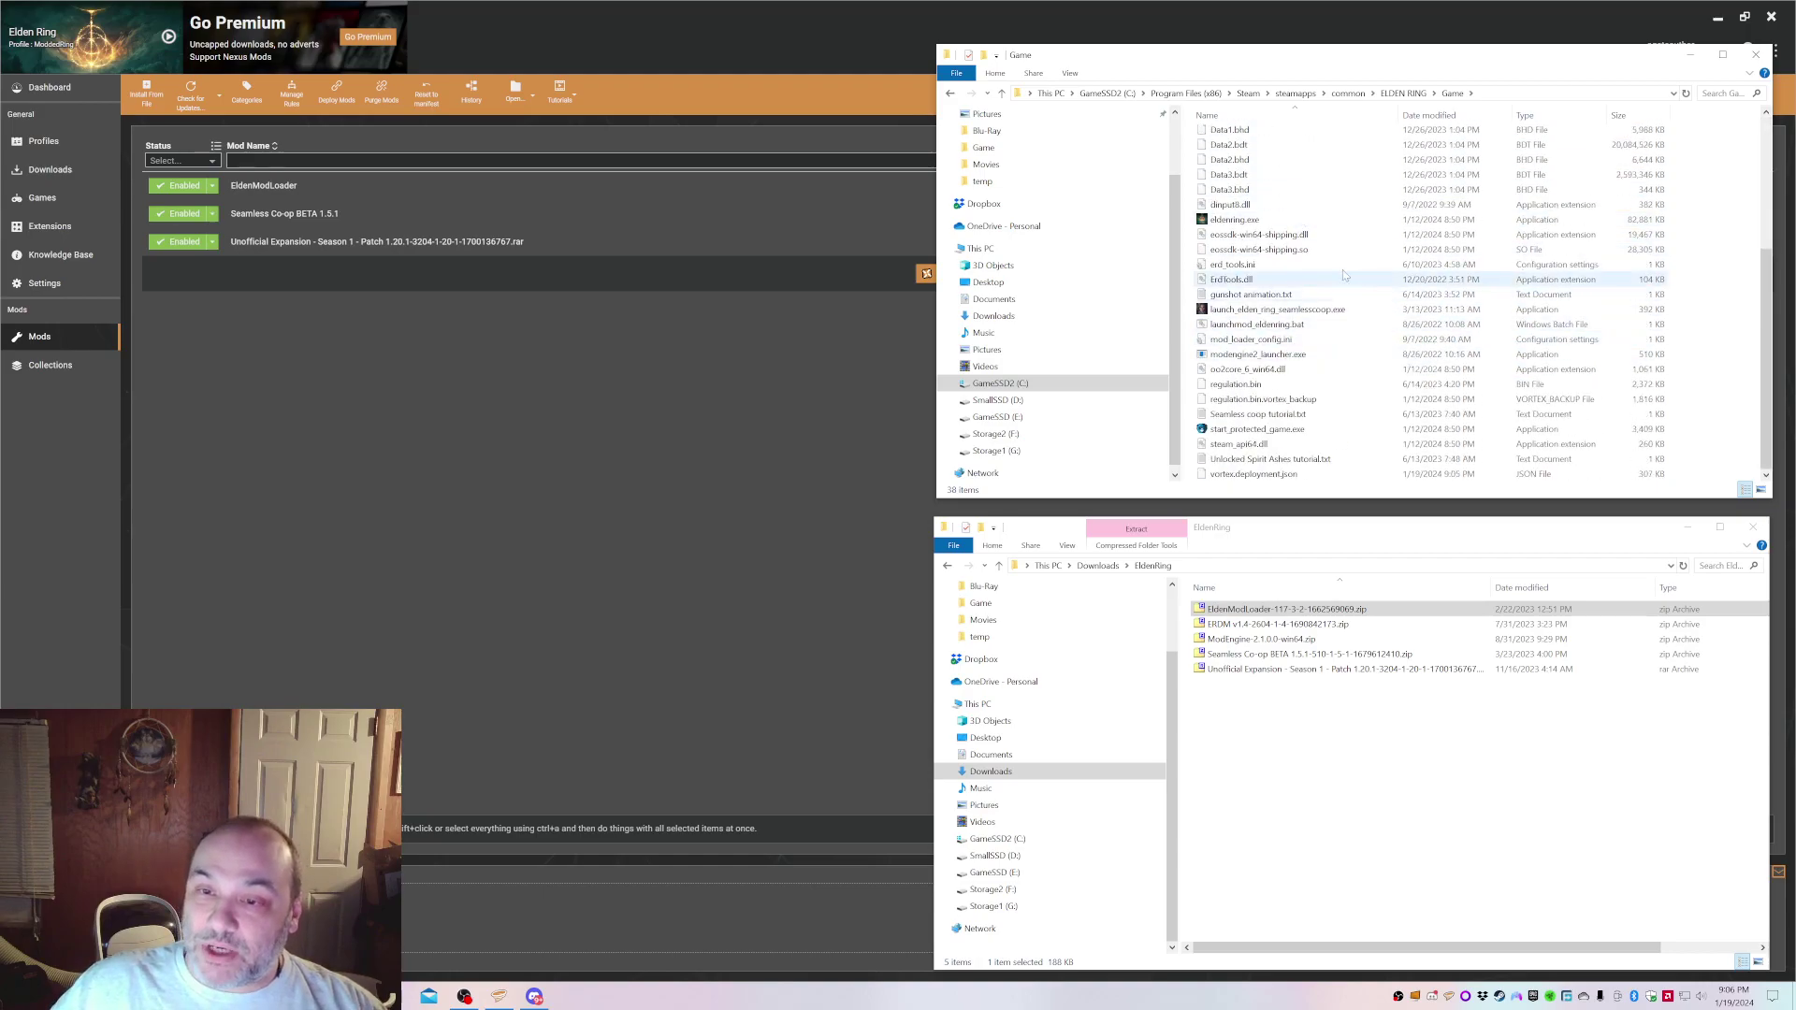
{"action": "scroll", "coordinate": [1291, 323], "scroll_direction": "down", "scroll_amount": 1}
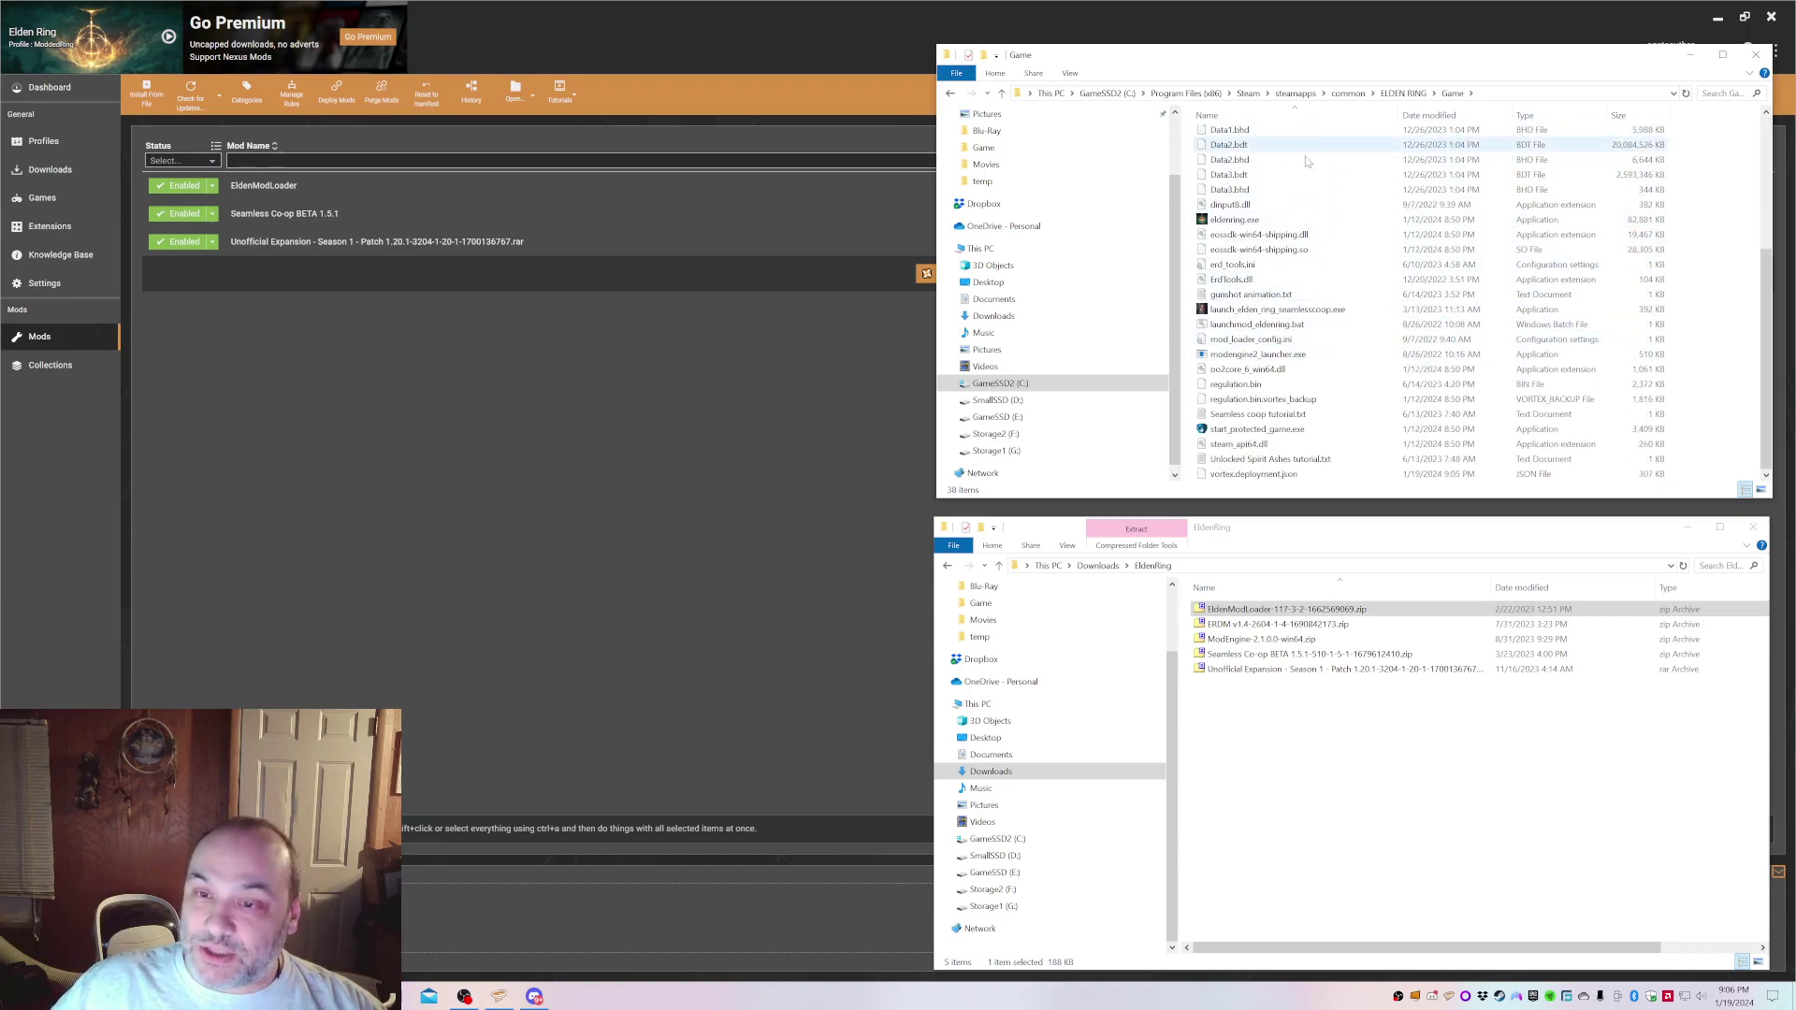
Check the options for launchmod_eldenring.bat without choosing any, then scroll the folder
{"action": "right_click", "coordinate": [1254, 325]}
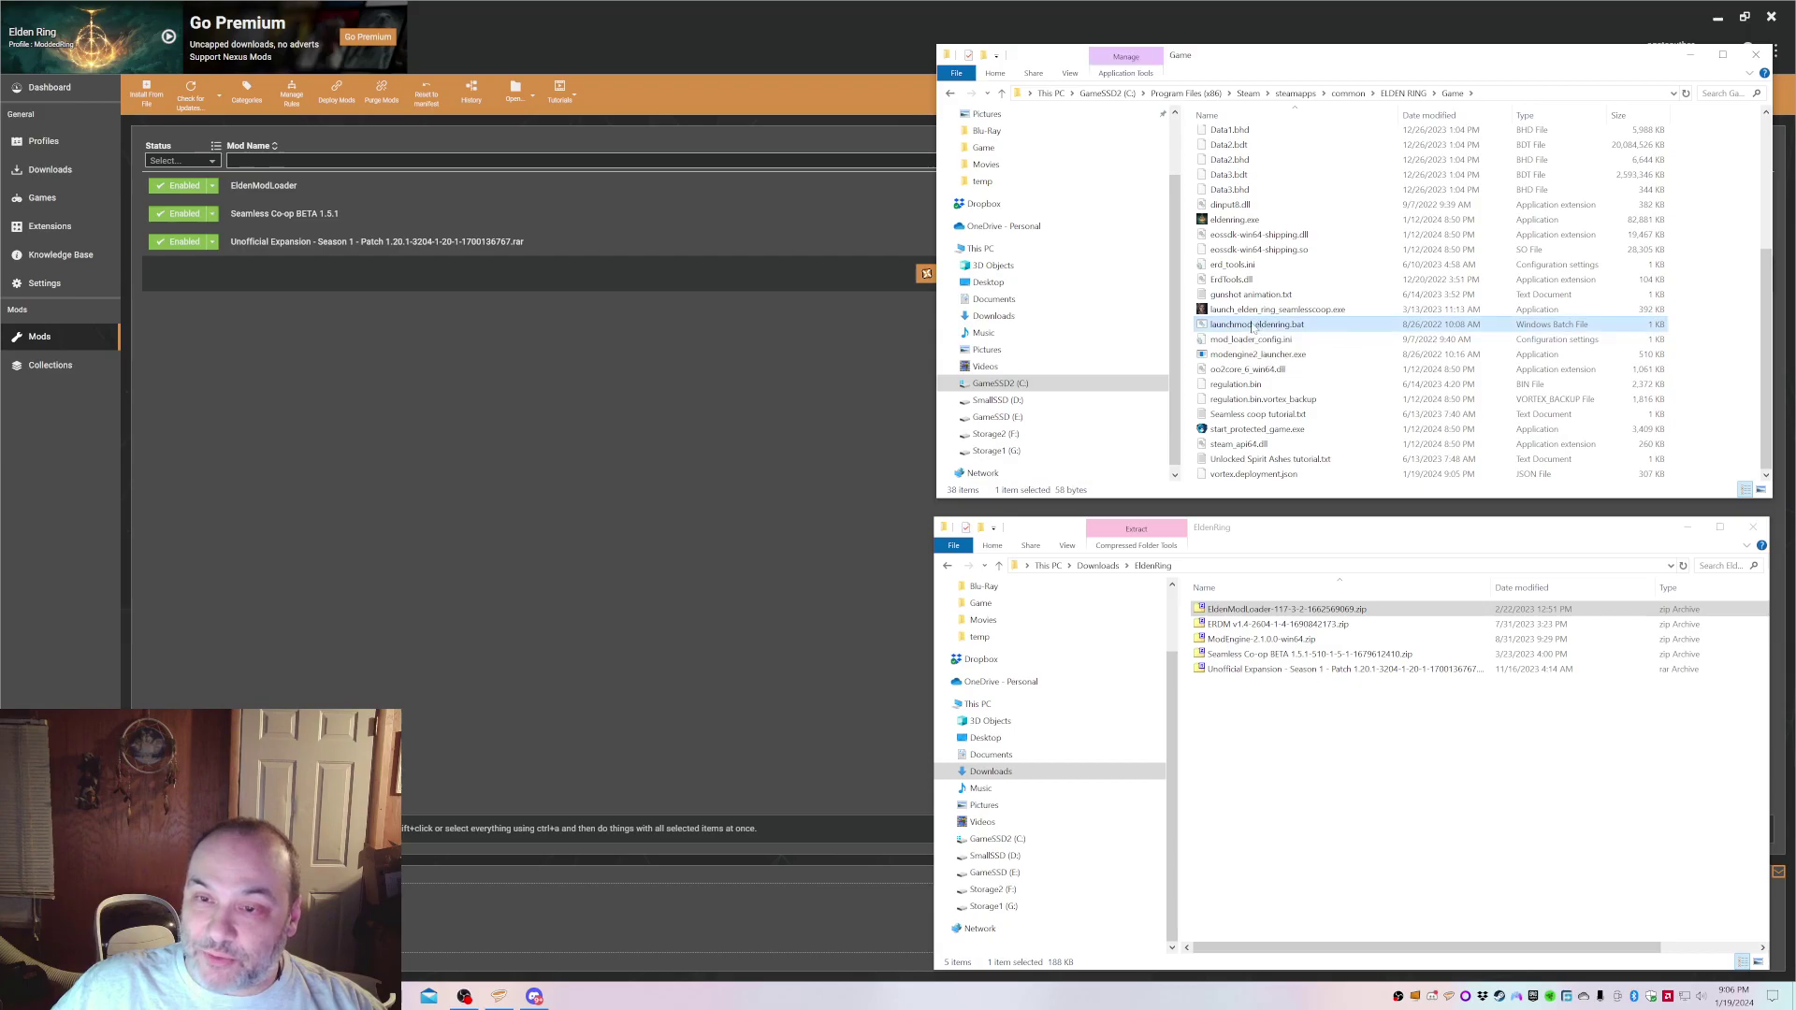
{"action": "mouse_move", "coordinate": [1302, 525]}
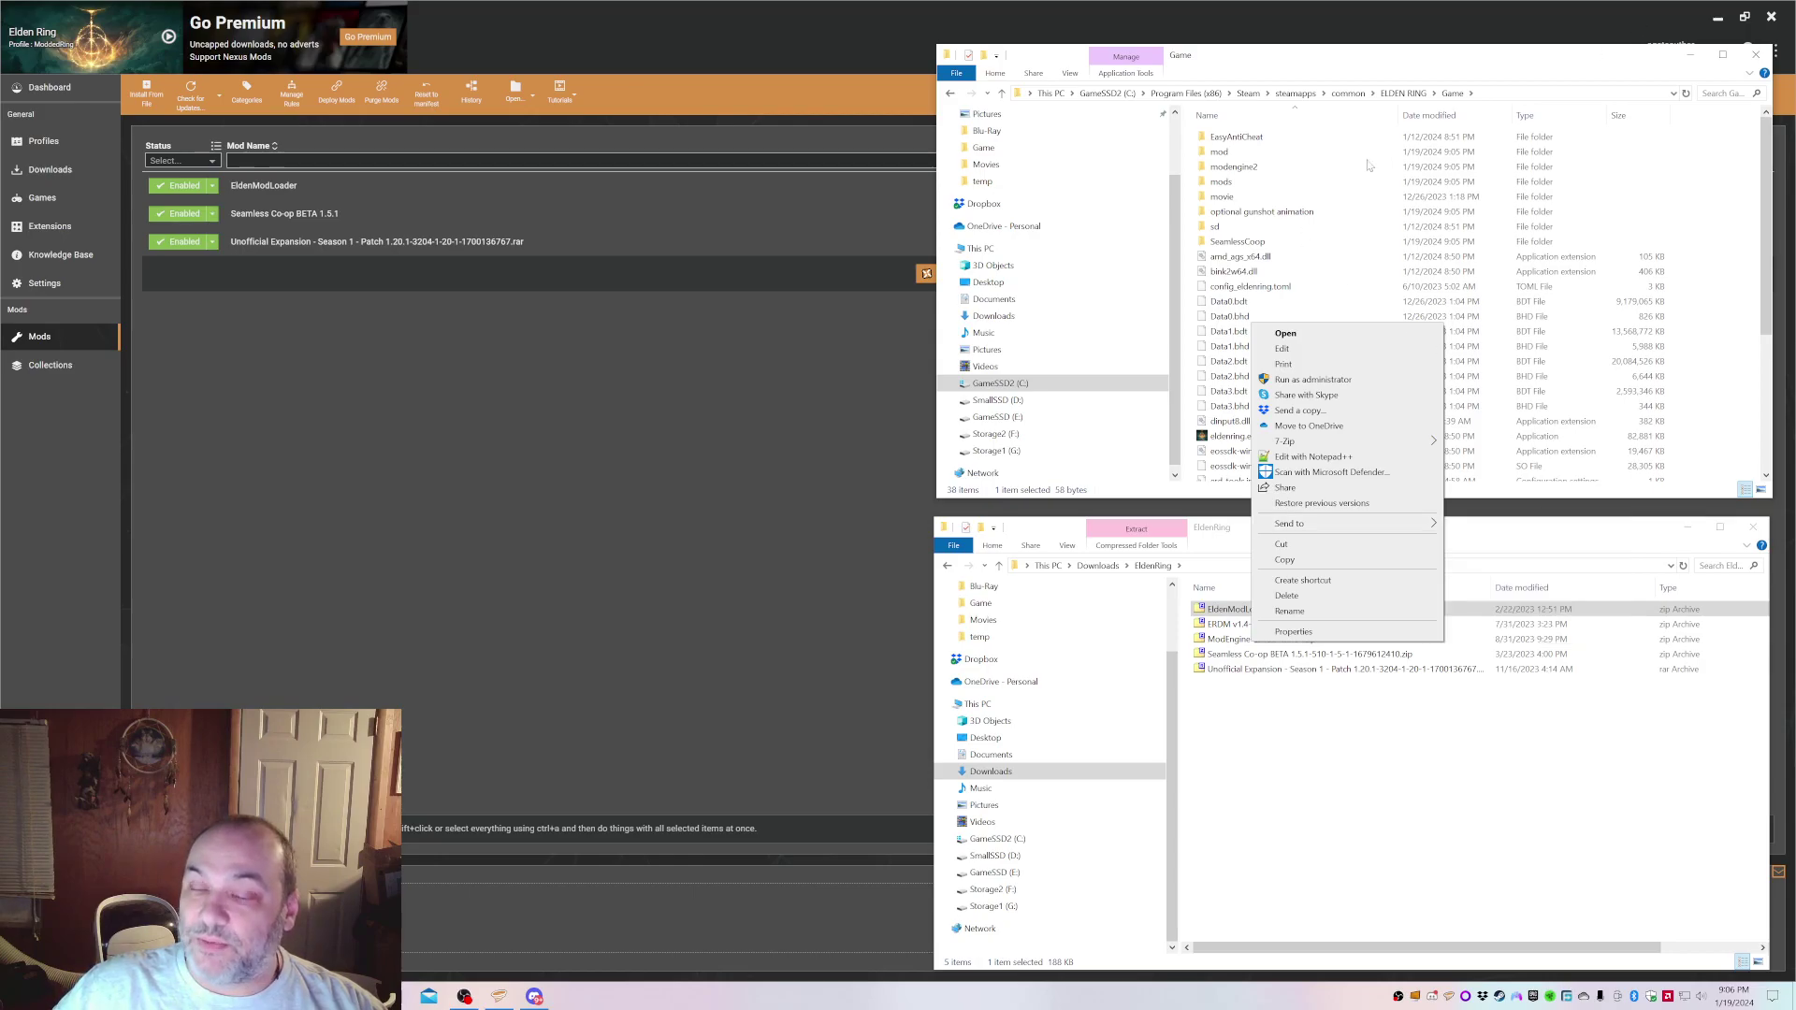
{"action": "left_click", "coordinate": [1347, 62]}
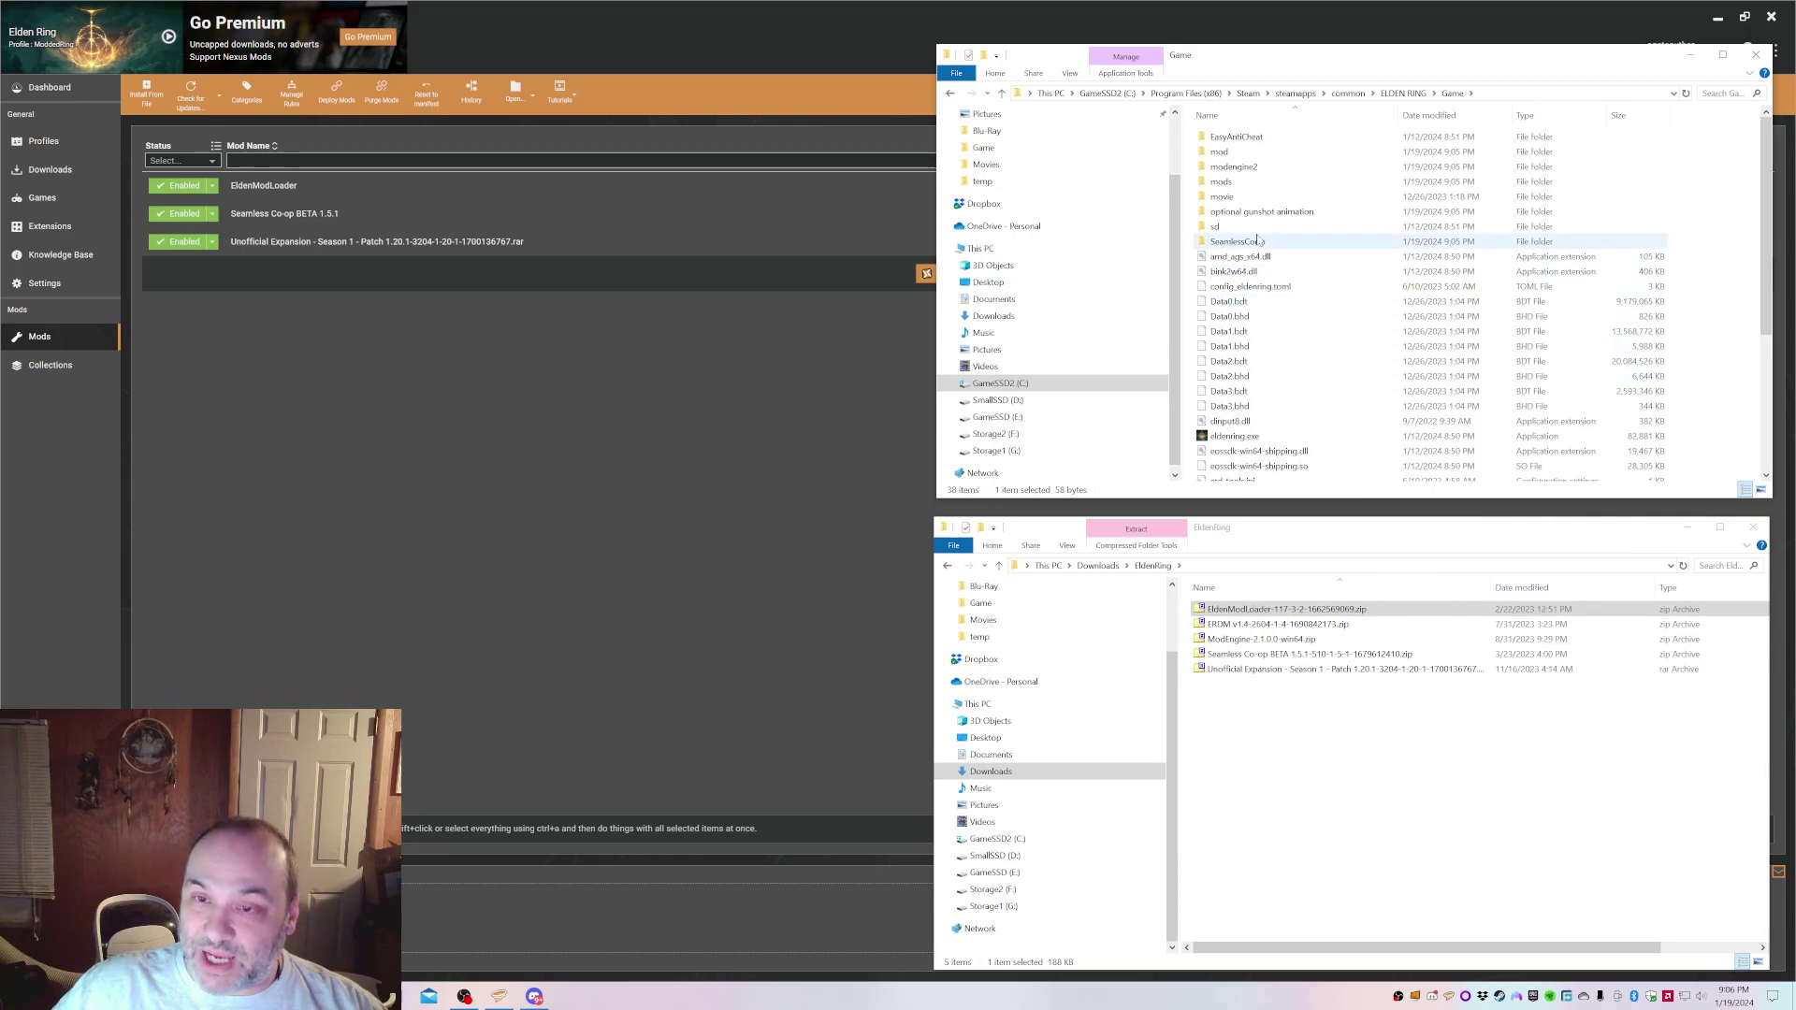
{"action": "scroll", "coordinate": [1273, 421], "scroll_direction": "down", "scroll_amount": 4}
{"action": "scroll", "coordinate": [1274, 423], "scroll_direction": "down", "scroll_amount": 1}
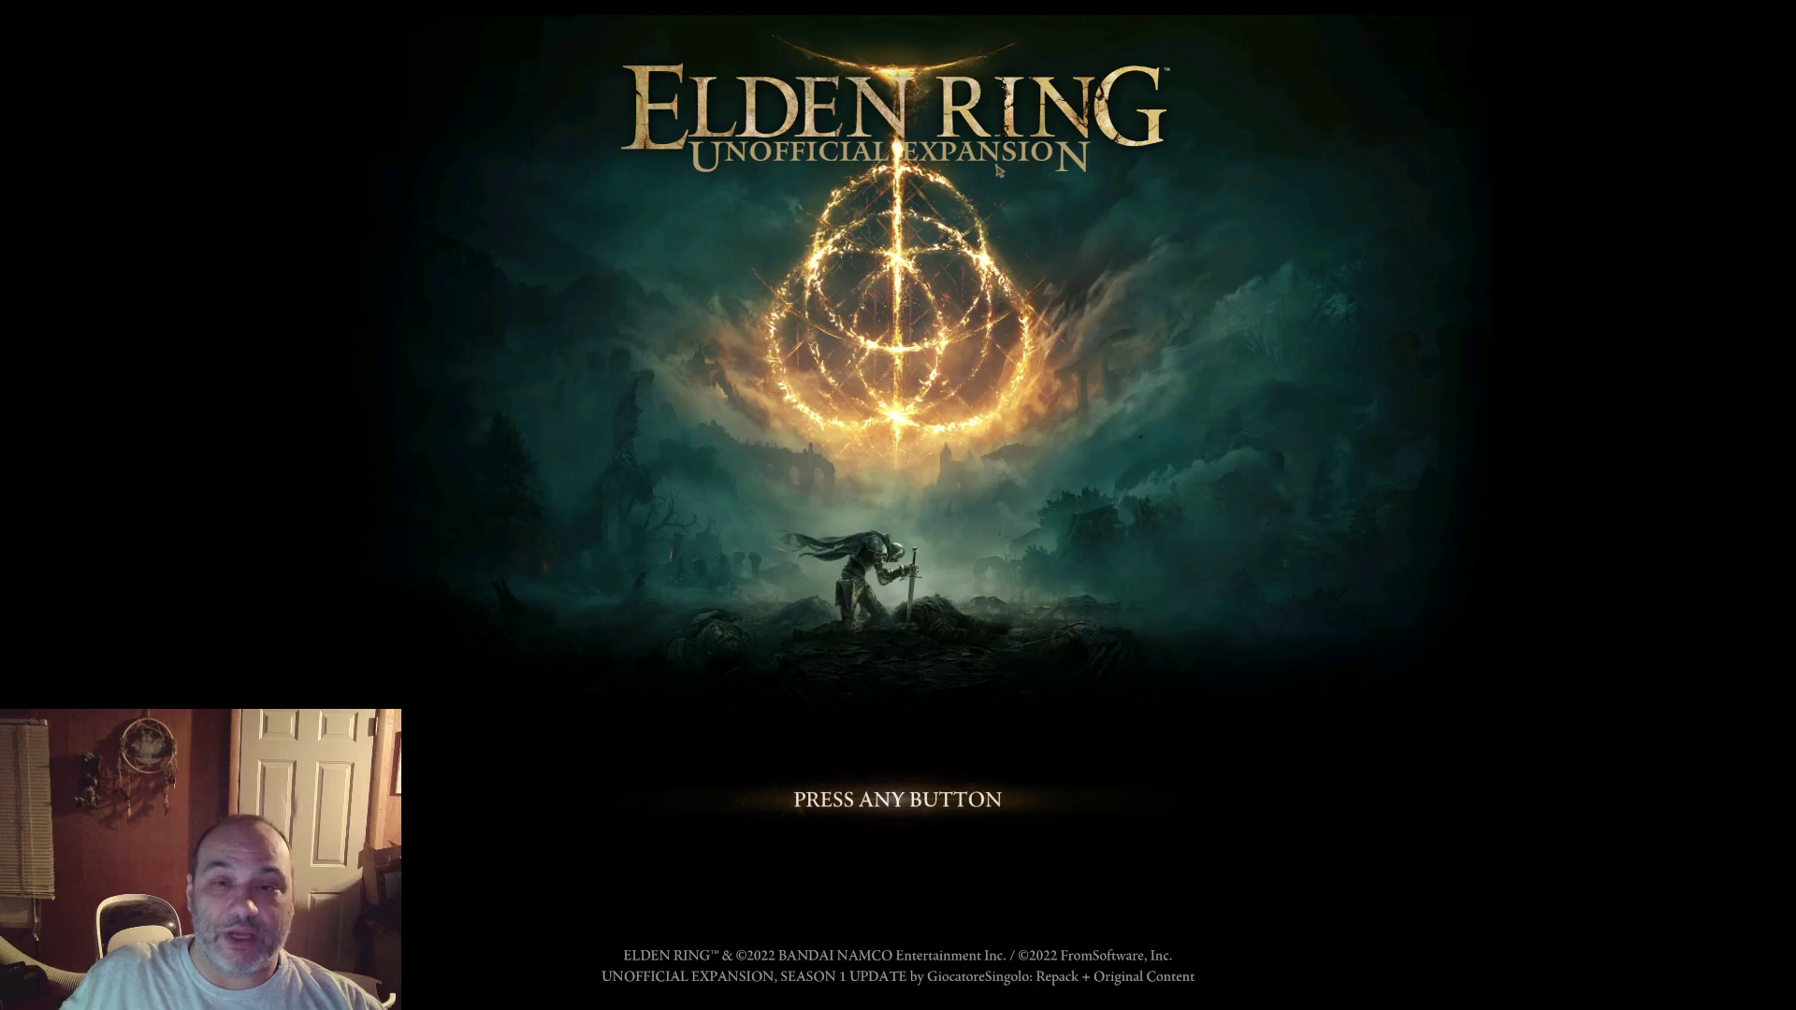
Pass the title screen and dismiss the Seamless Coop welcome and save notices
{"action": "left_click", "coordinate": [870, 811]}
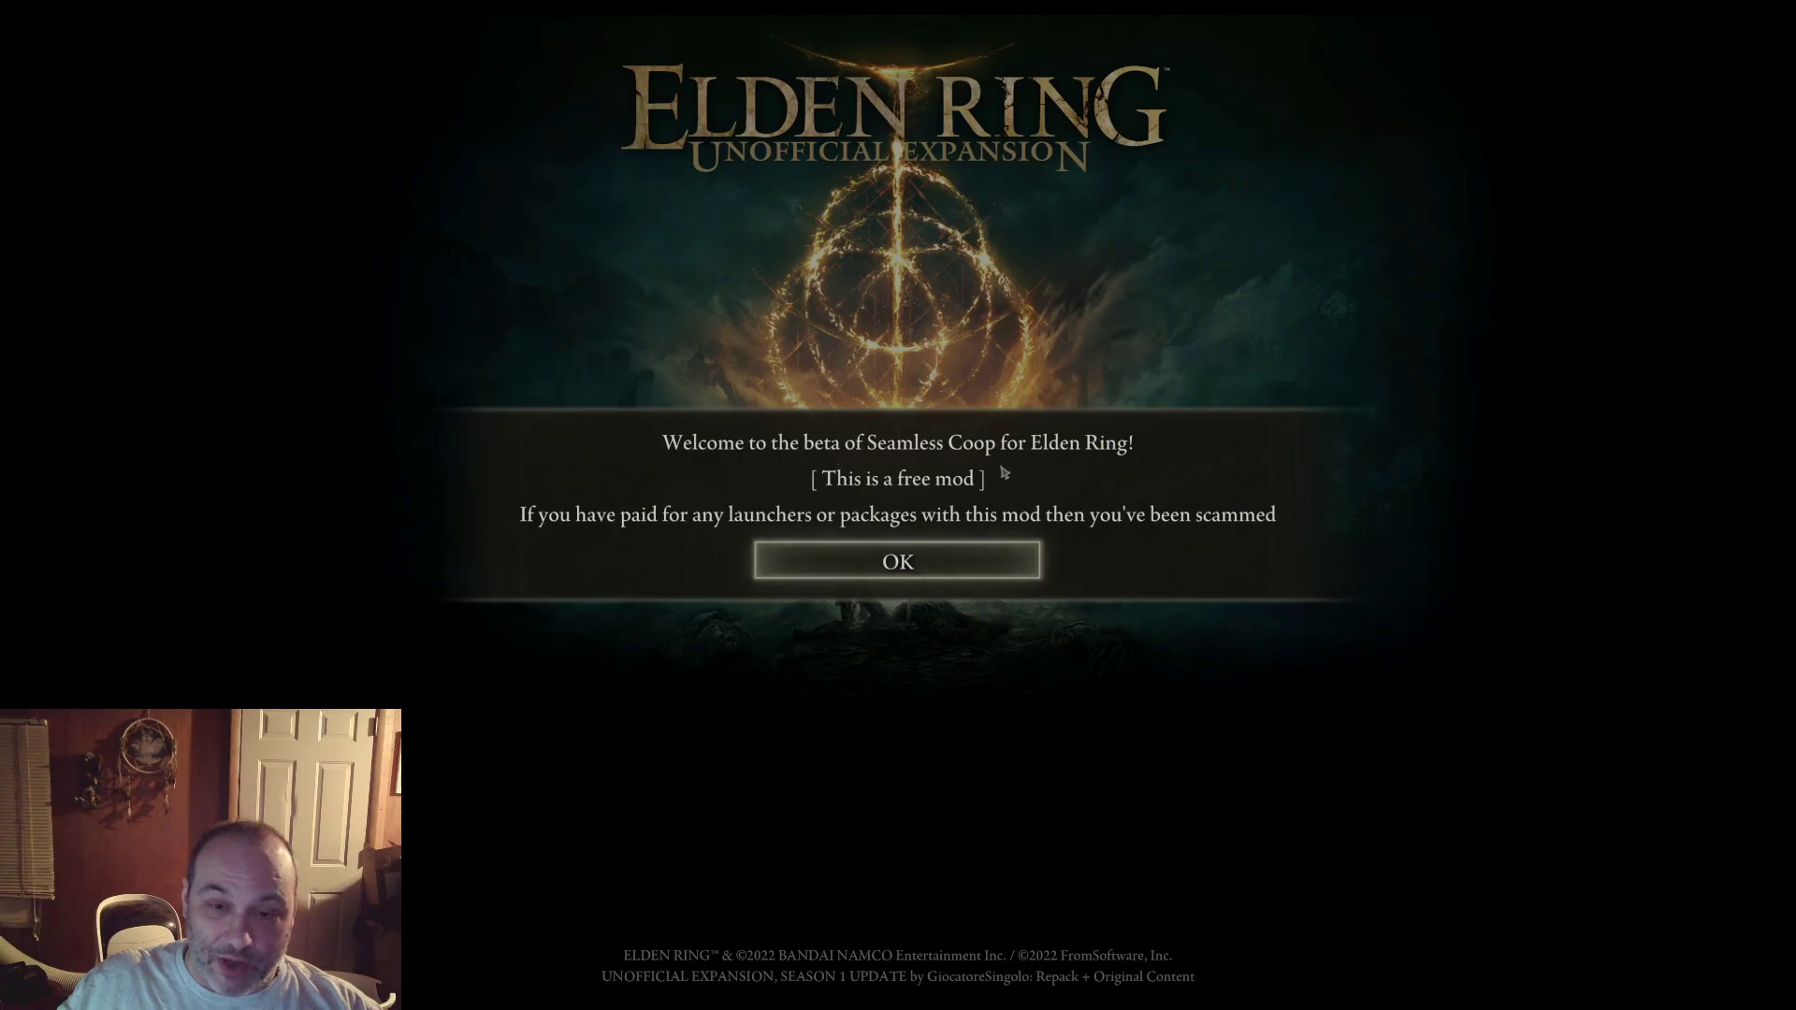
{"action": "left_click", "coordinate": [934, 561]}
{"action": "left_click", "coordinate": [933, 552]}
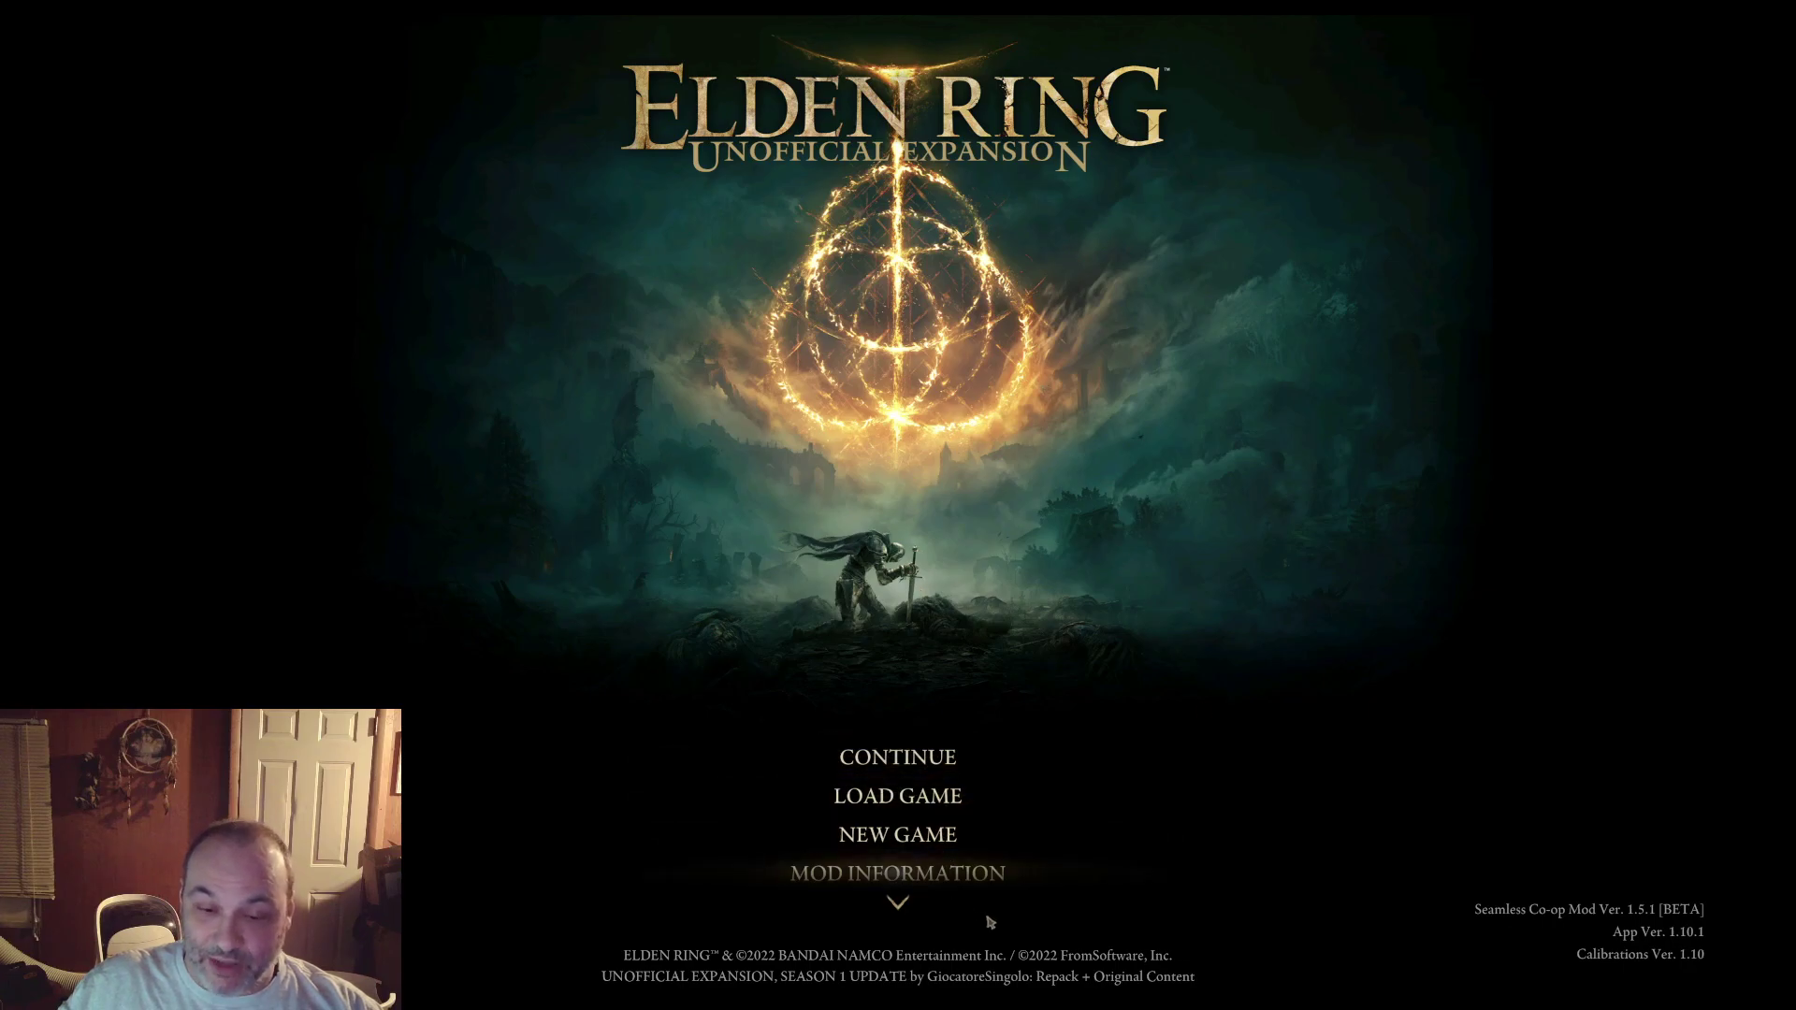
Continue the saved character into the world, then bring up the in-game menu with Esc
{"action": "left_click", "coordinate": [904, 760]}
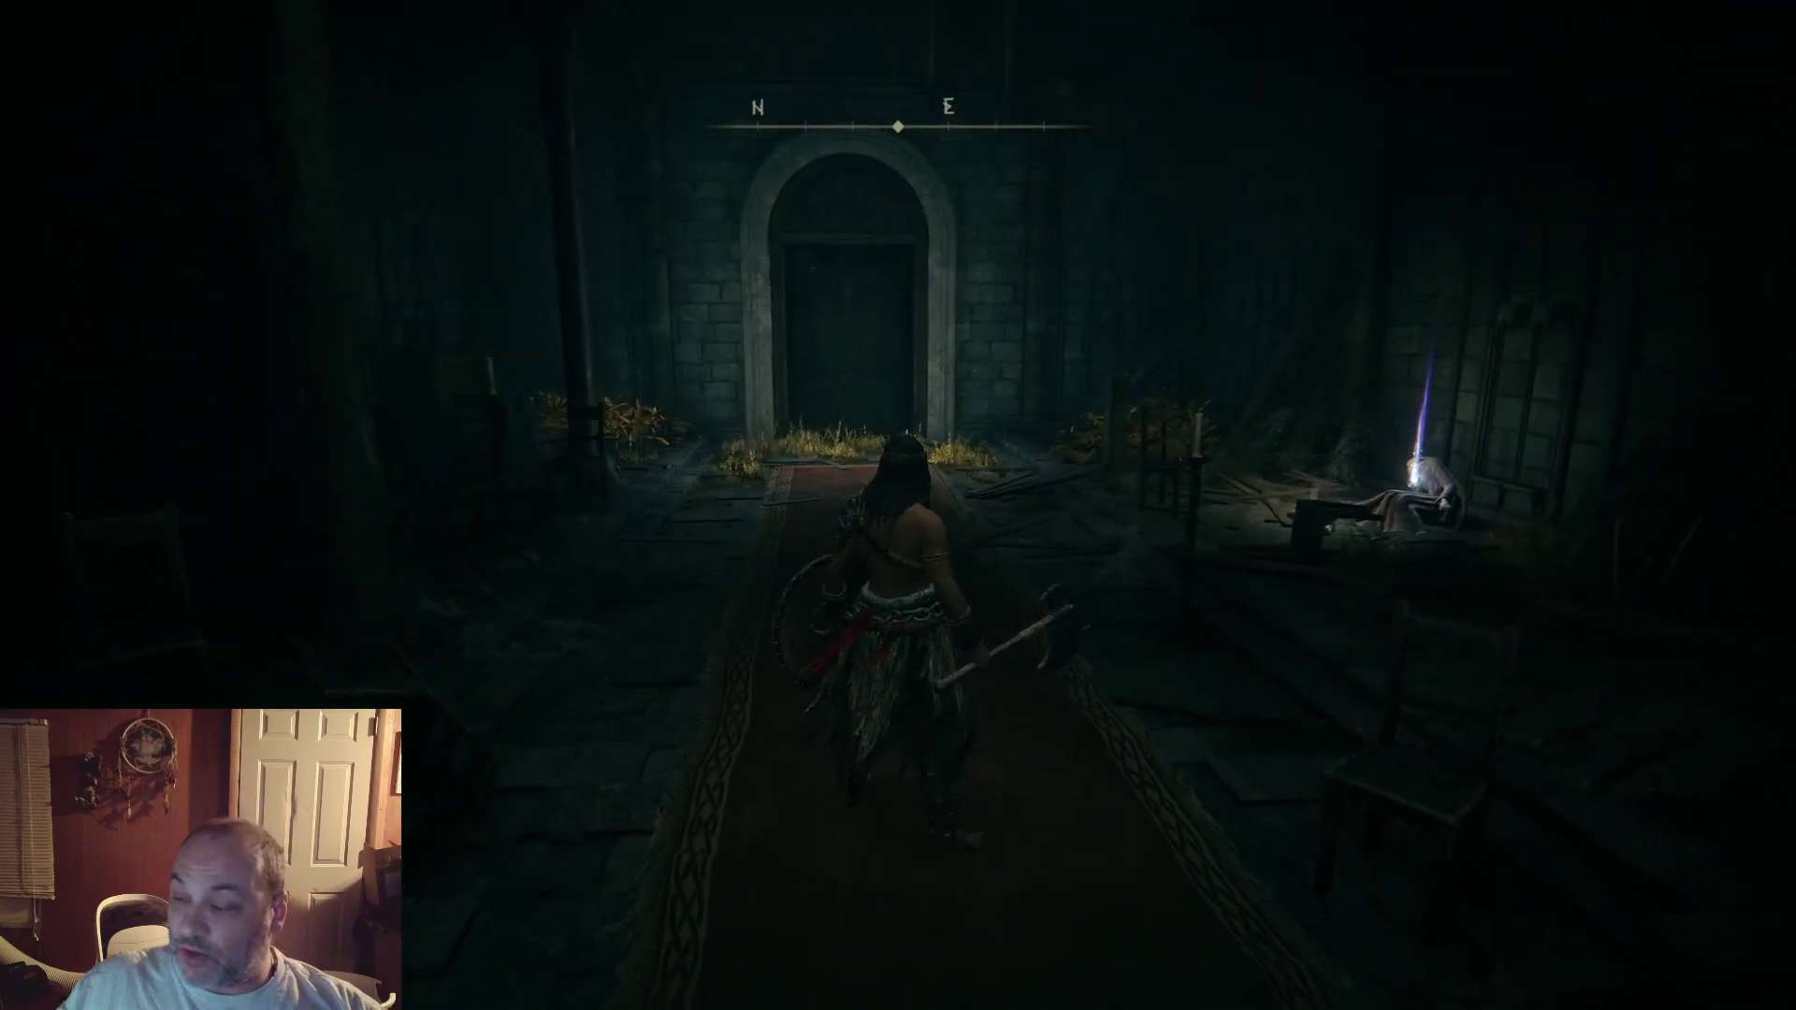
{"action": "key", "text": "Escape"}
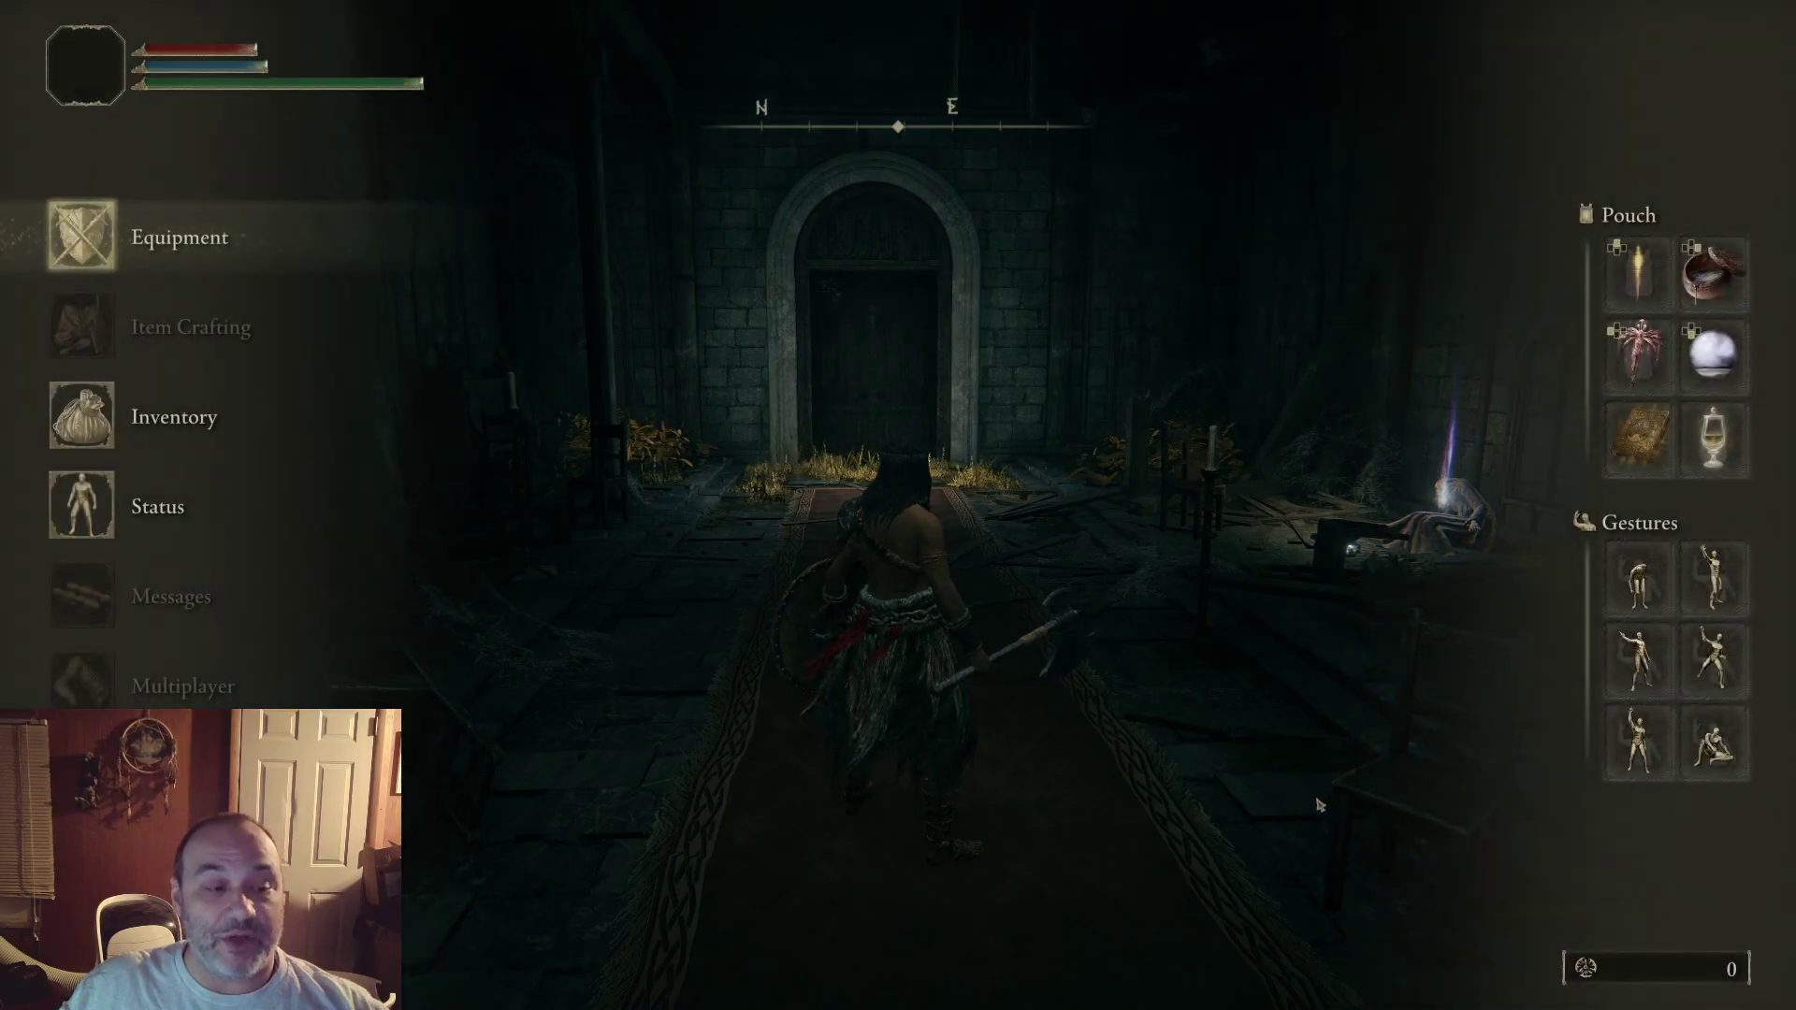